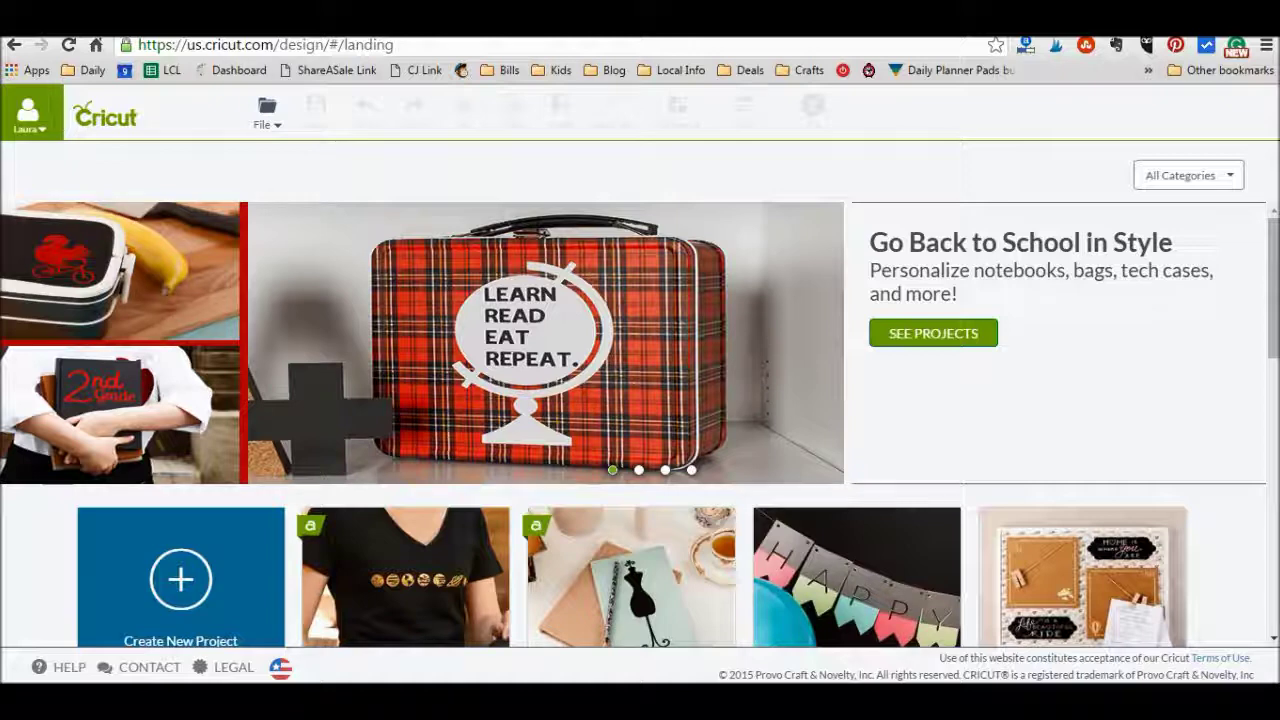
Start a new project and search the image library for "banner".
left_click(265, 126)
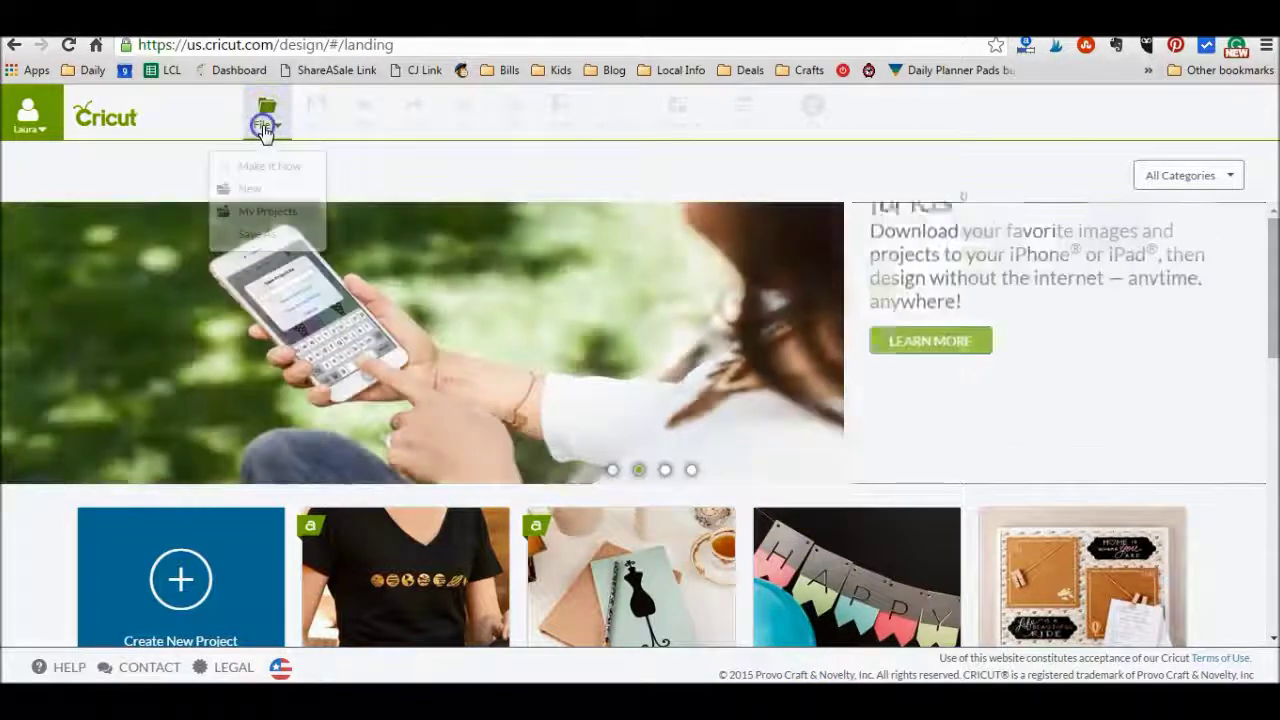
left_click(247, 190)
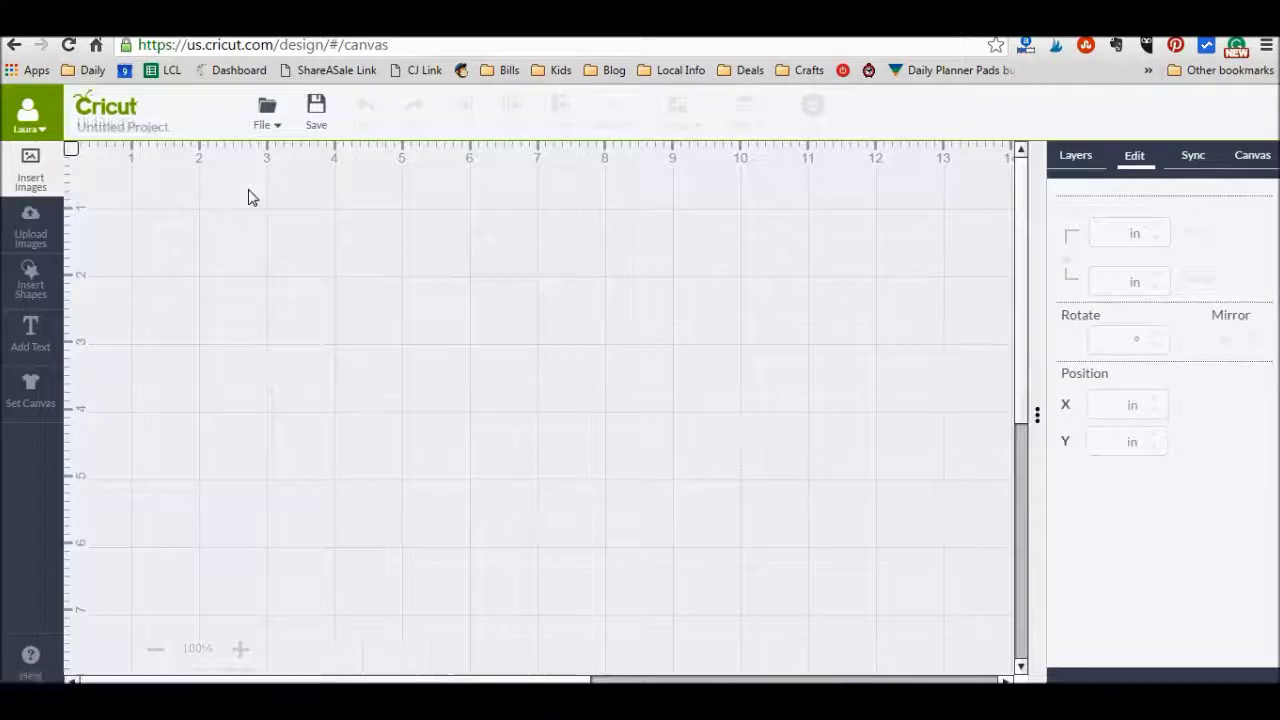
left_click(32, 168)
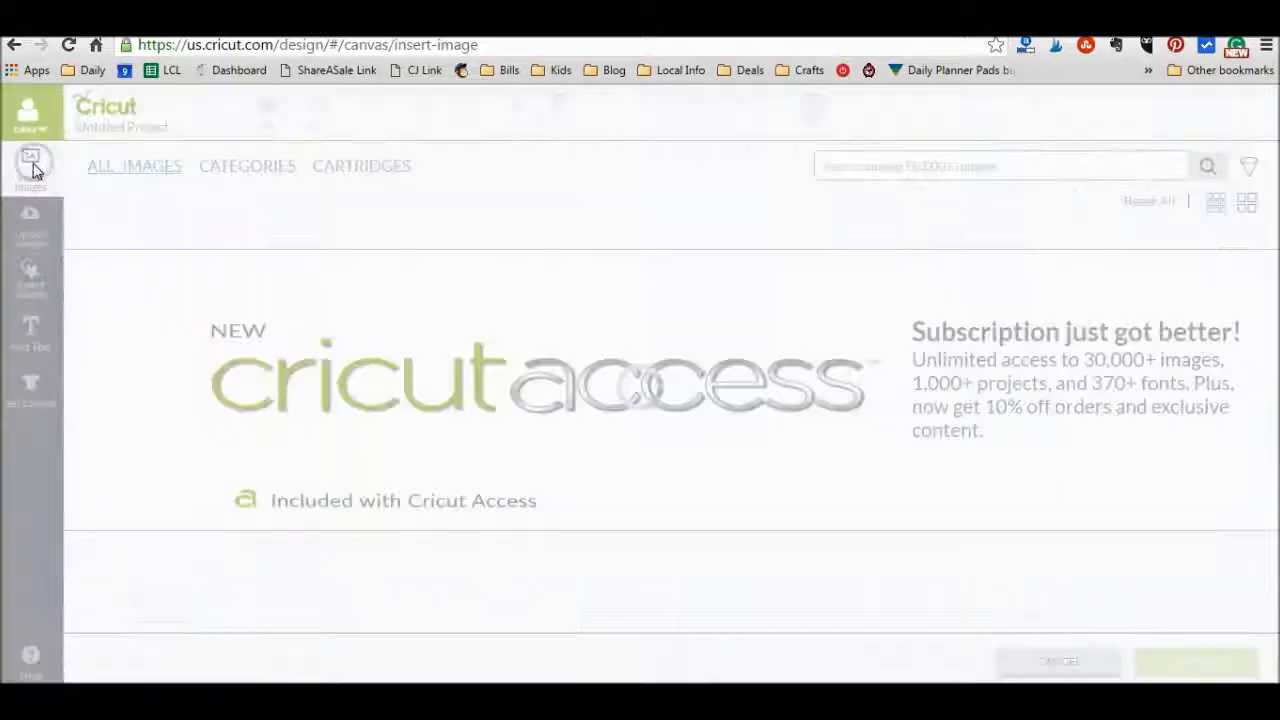
left_click(860, 167)
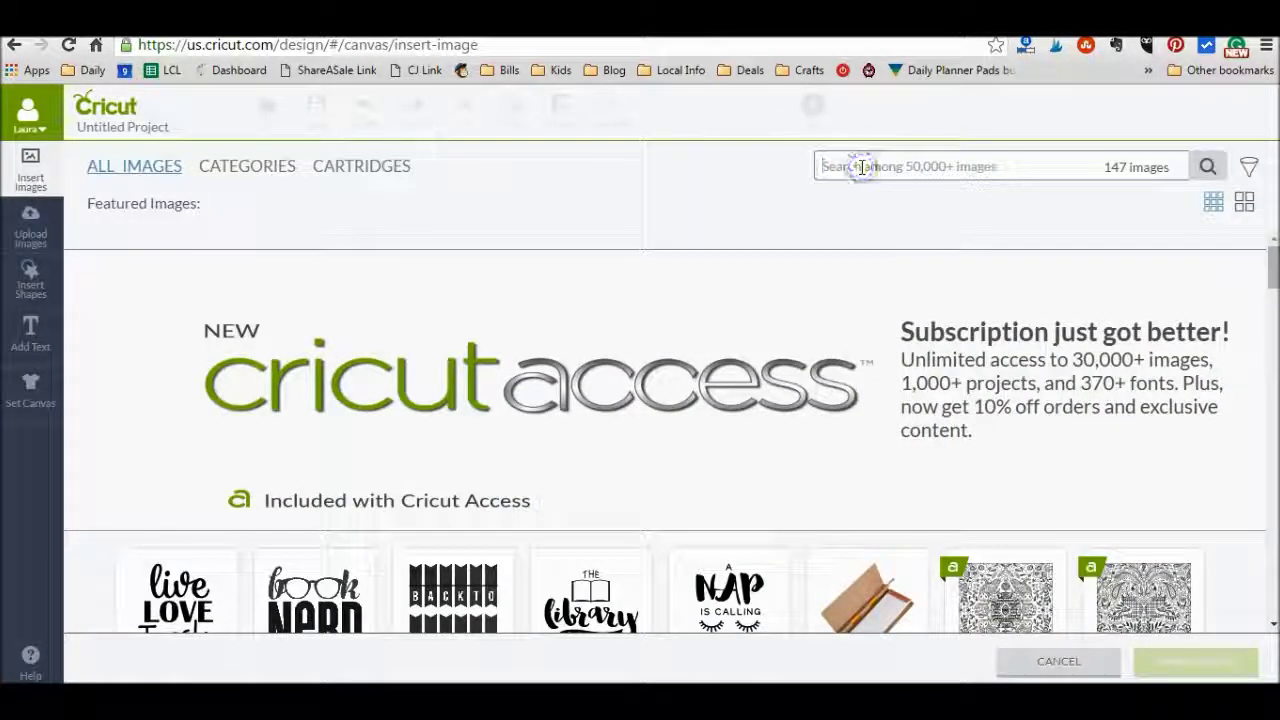
type("banner")
key("Return")
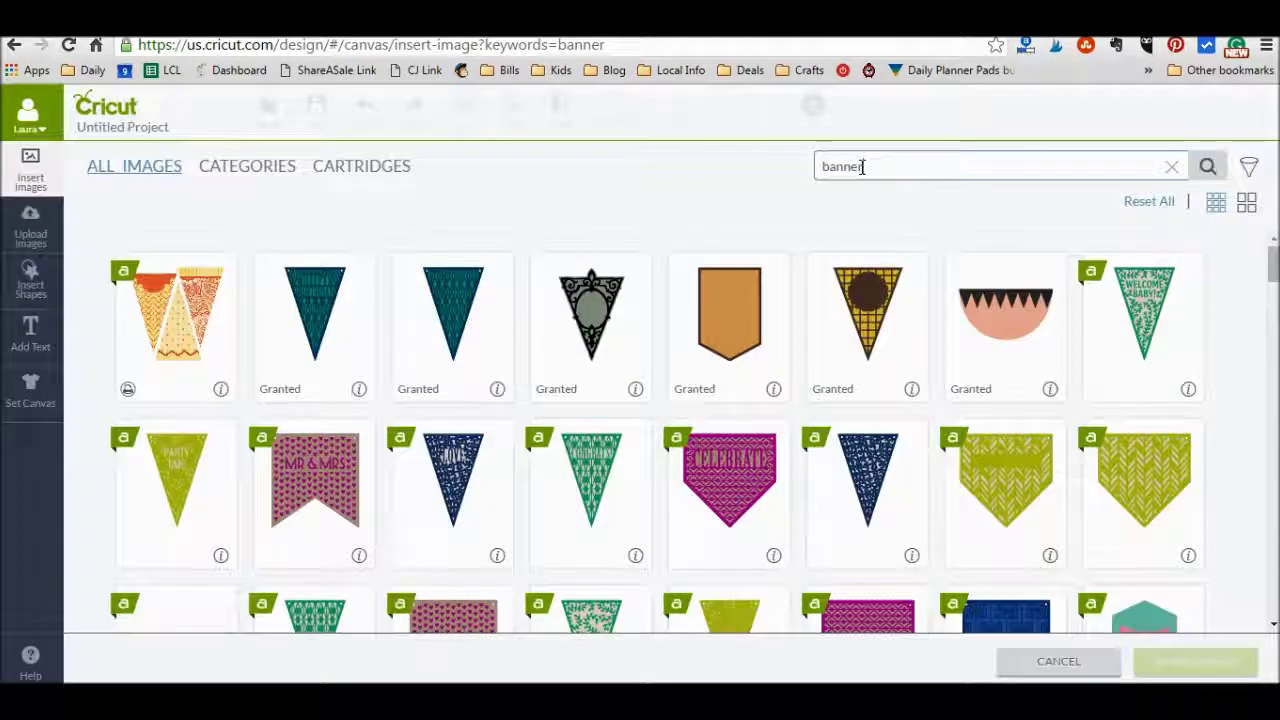
Check the details of the four-flag pink and green bunting, insert it, and place it at about X 0.74 in, Y 2.88 in.
scroll(778, 290, "down", 3)
scroll(776, 300, "down", 2)
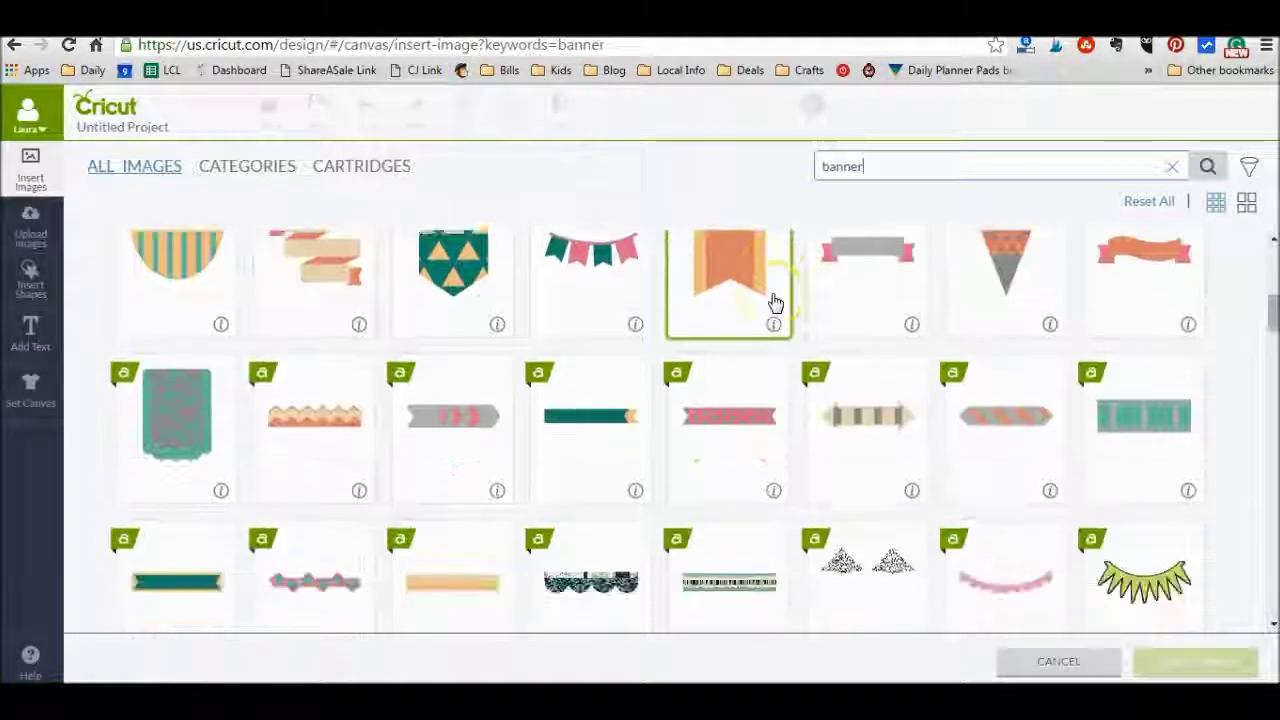
scroll(771, 298, "up", 1)
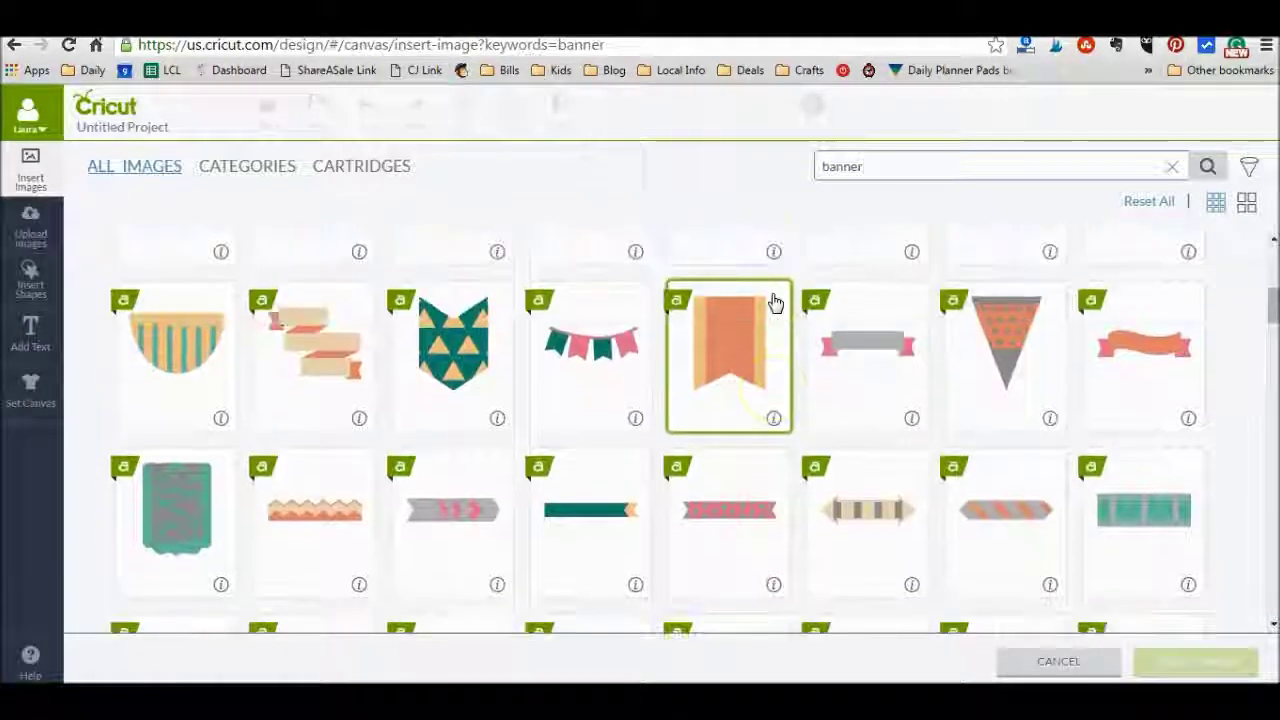
left_click(617, 400)
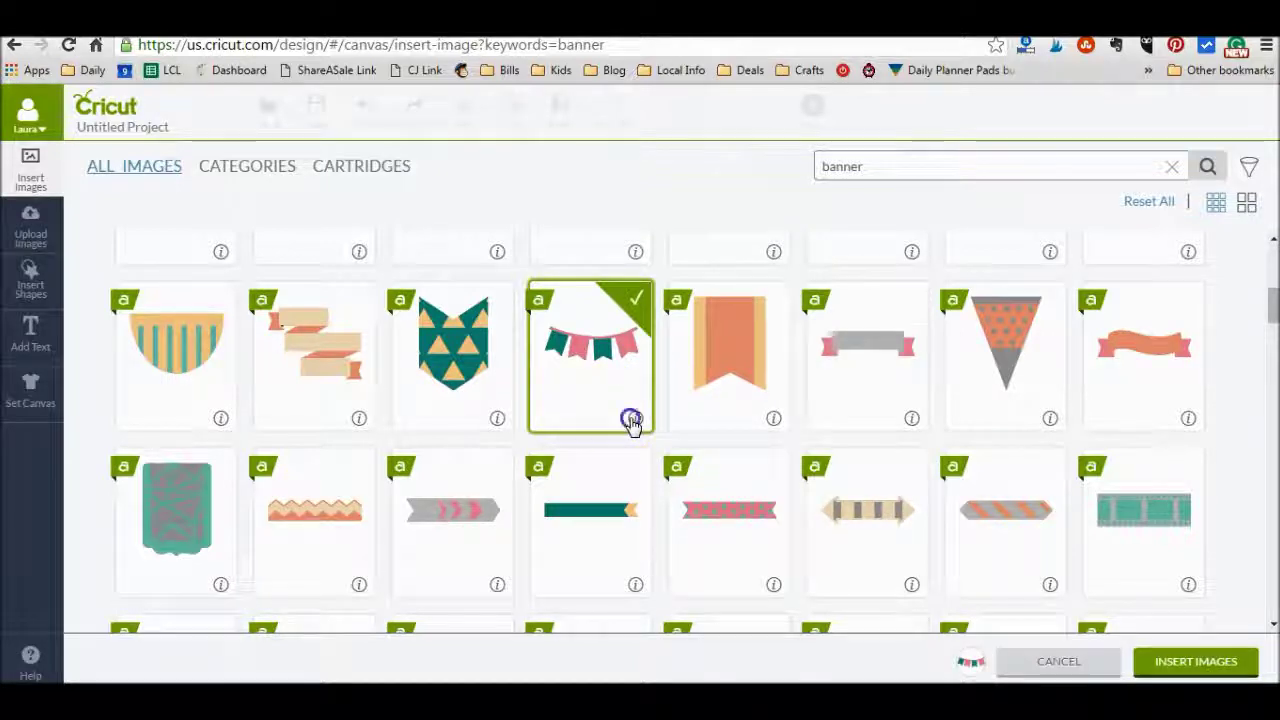
left_click(635, 419)
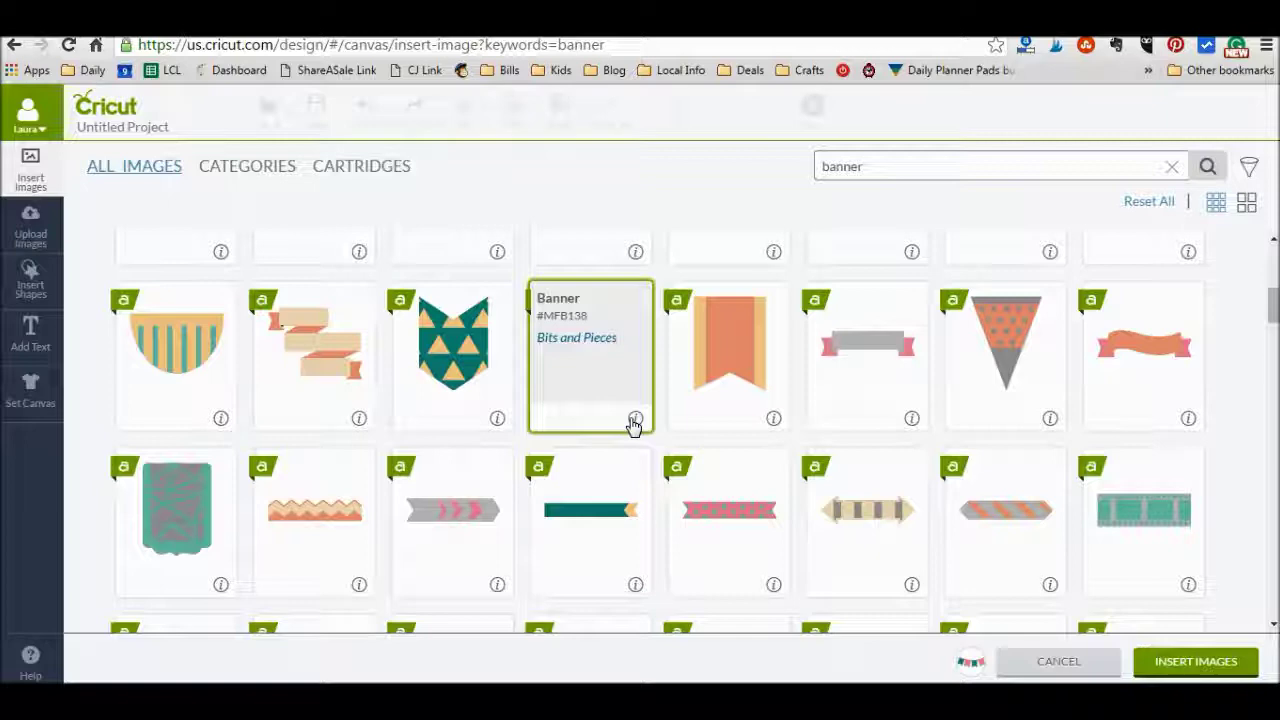
left_click(631, 421)
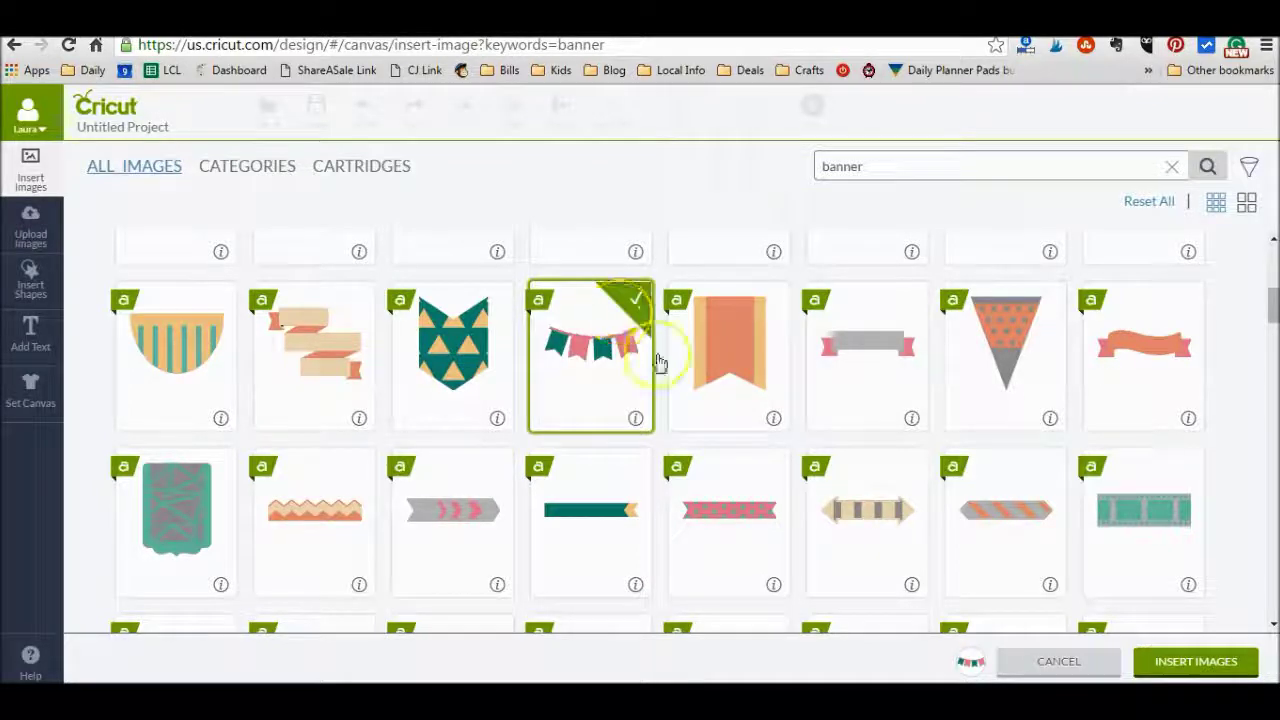
left_click(1180, 666)
left_click_drag(629, 614, 396, 409)
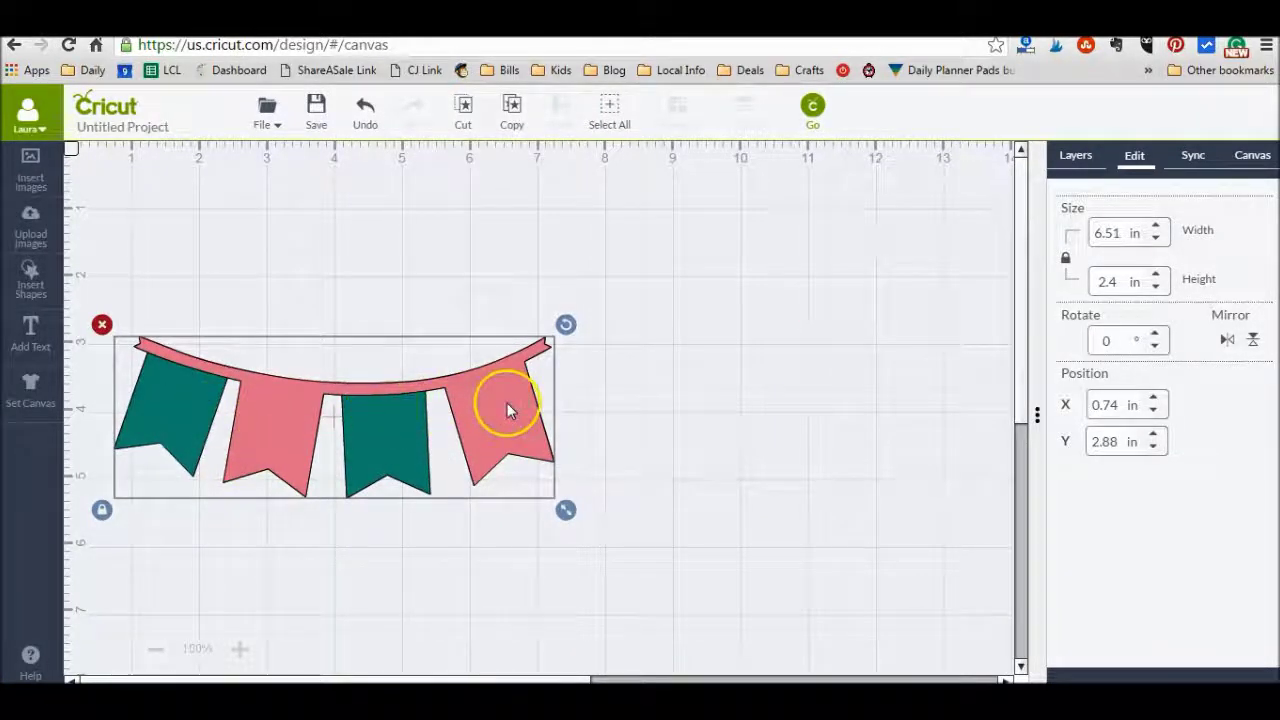
Copy and paste the banner, placing the copy end to end with the original at about X 6.72 in, Y 2.93 in.
left_click(518, 110)
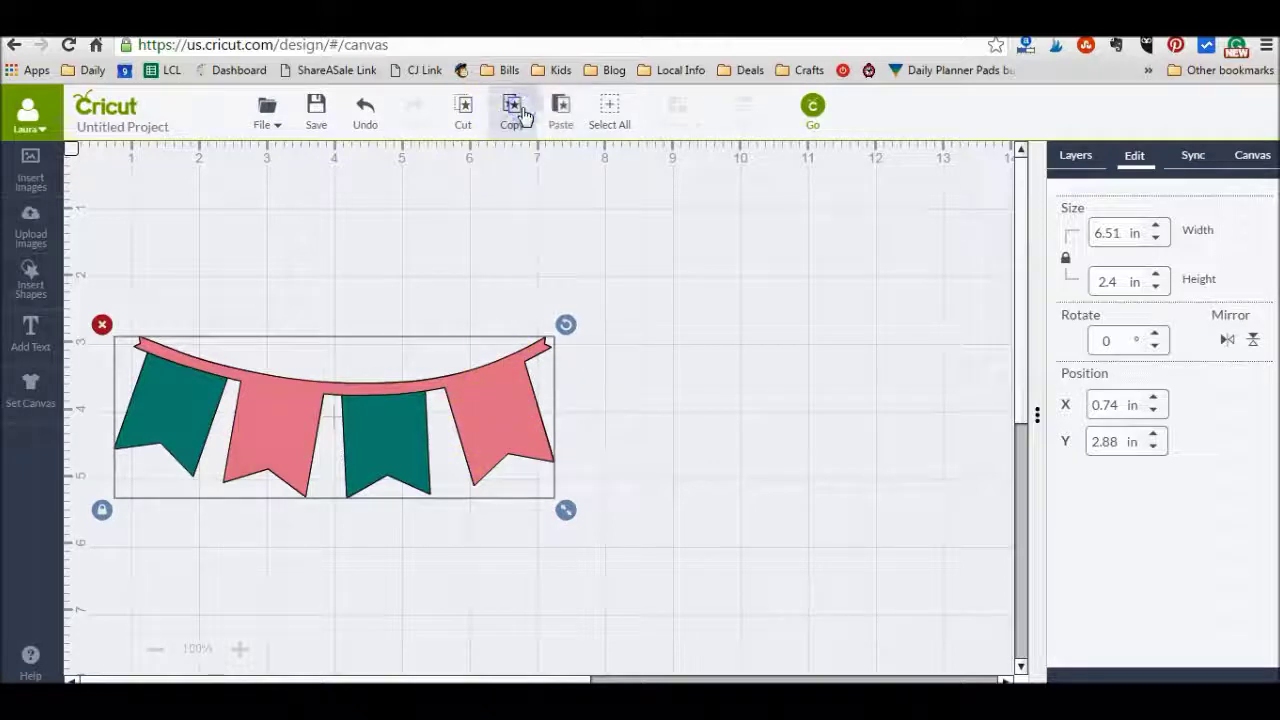
left_click(557, 130)
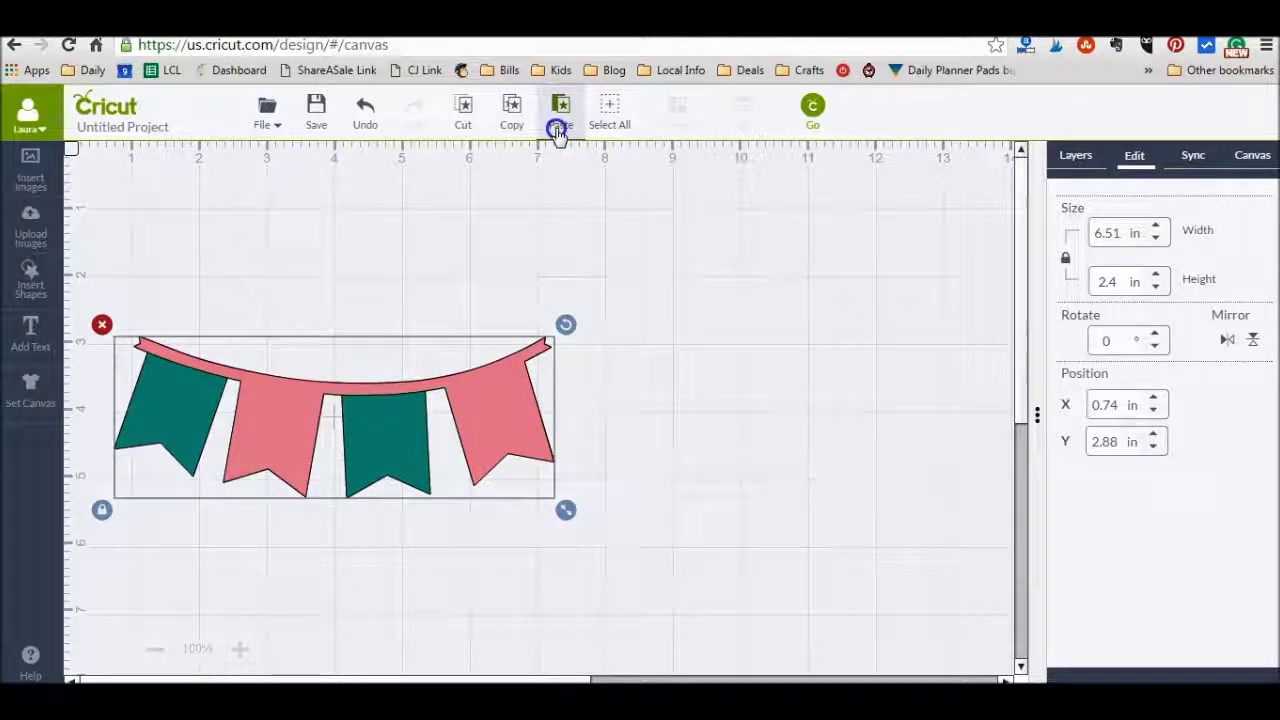
left_click_drag(480, 465, 799, 448)
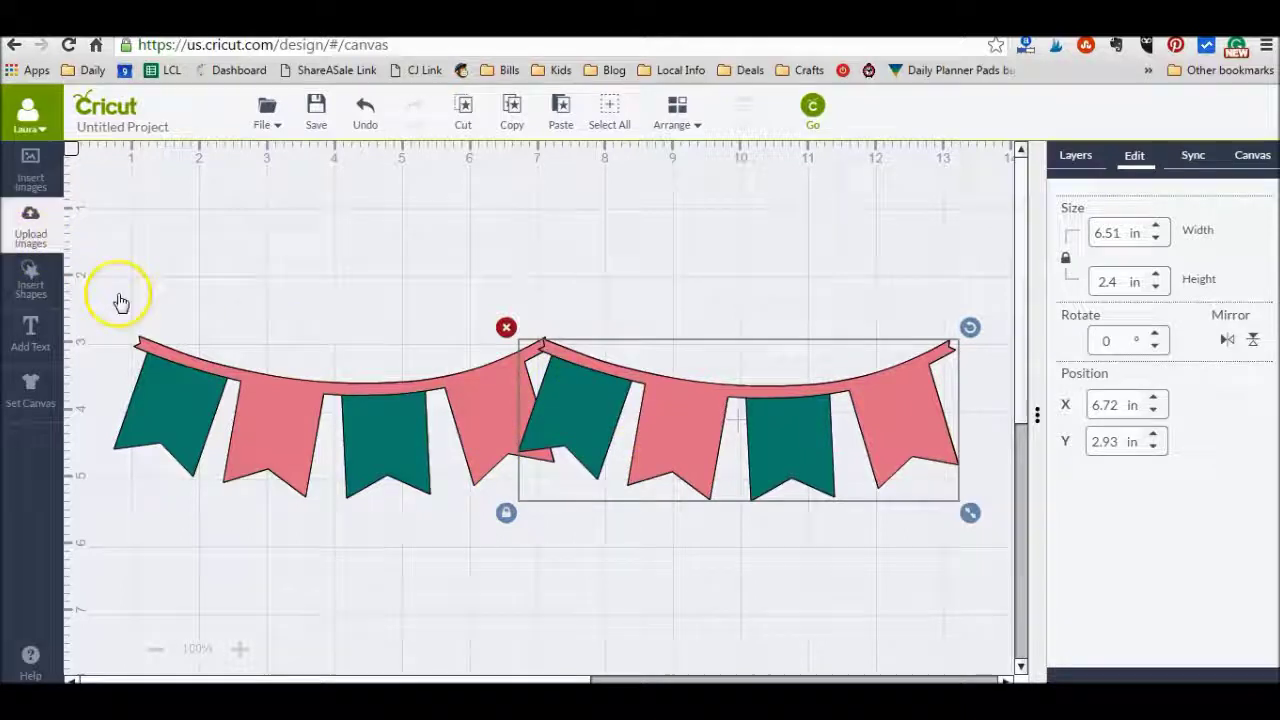
Rotate the left banner to 25 degrees.
left_click(546, 447)
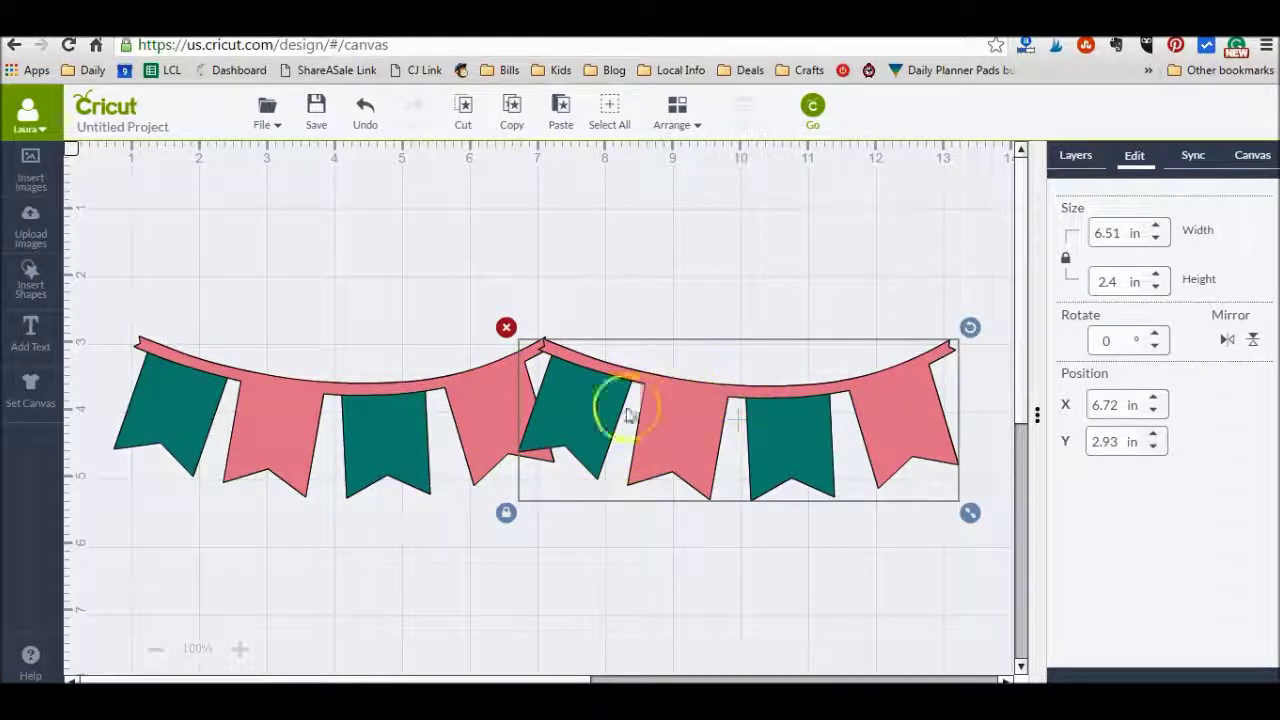
left_click(397, 428)
left_click(1134, 168)
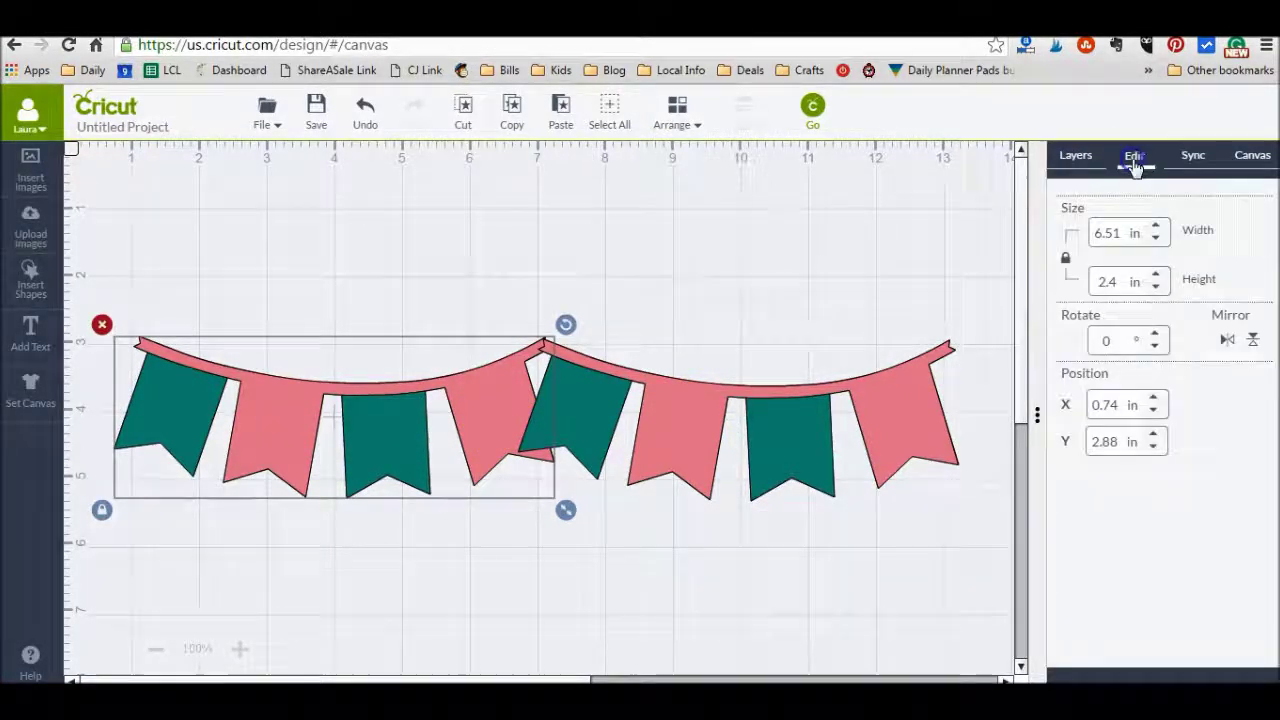
left_click(1118, 343)
type("25")
key("Return")
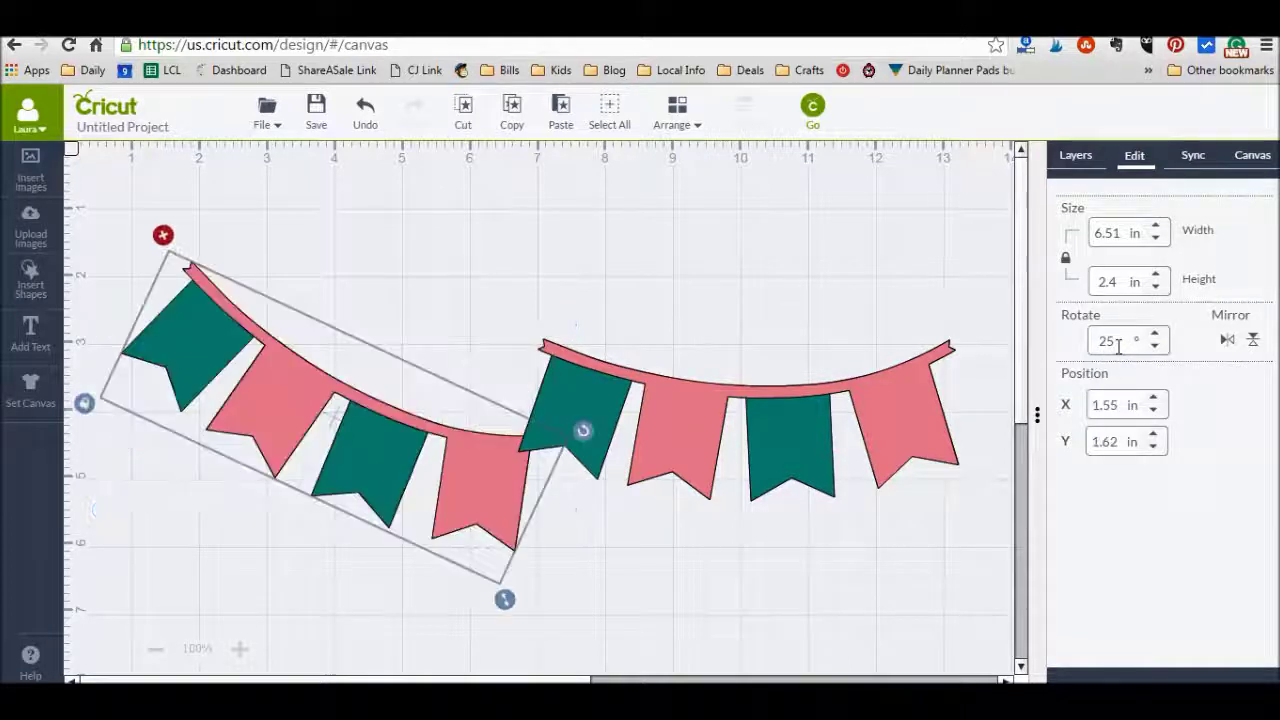
Rotate the right banner to 335 degrees so that it mirrors the slope of the left one.
left_click(815, 416)
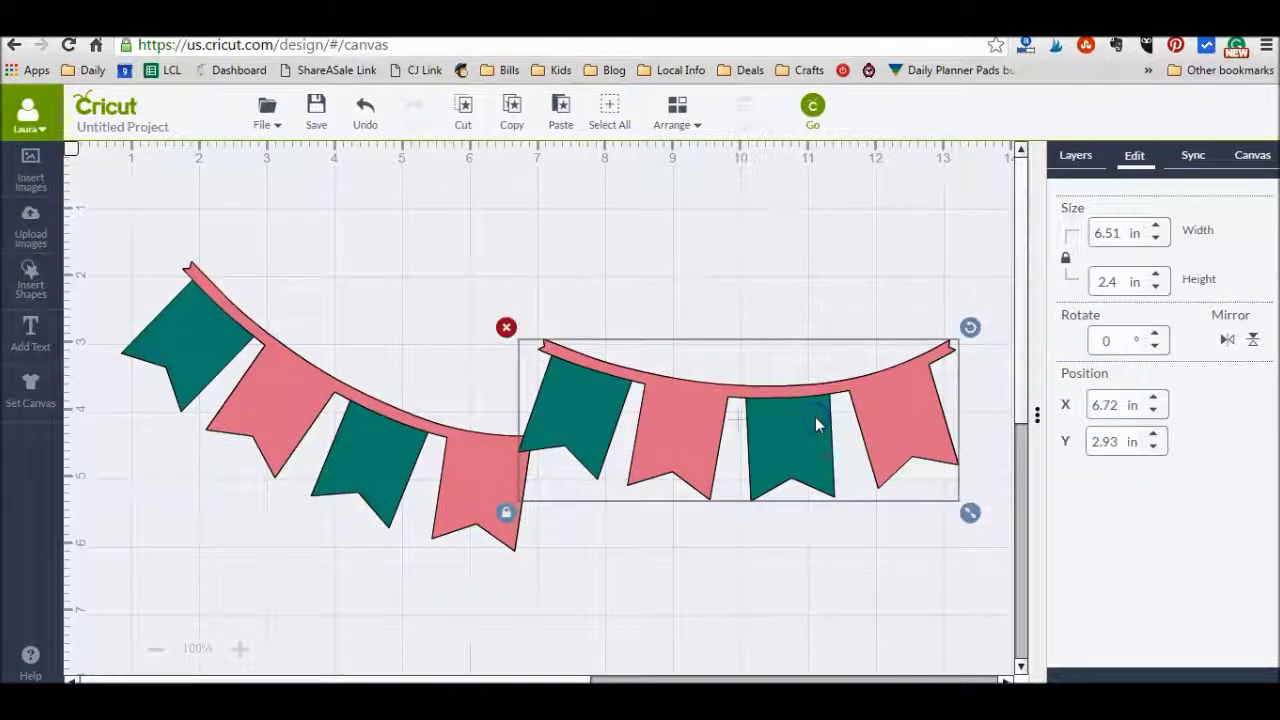
left_click(1124, 342)
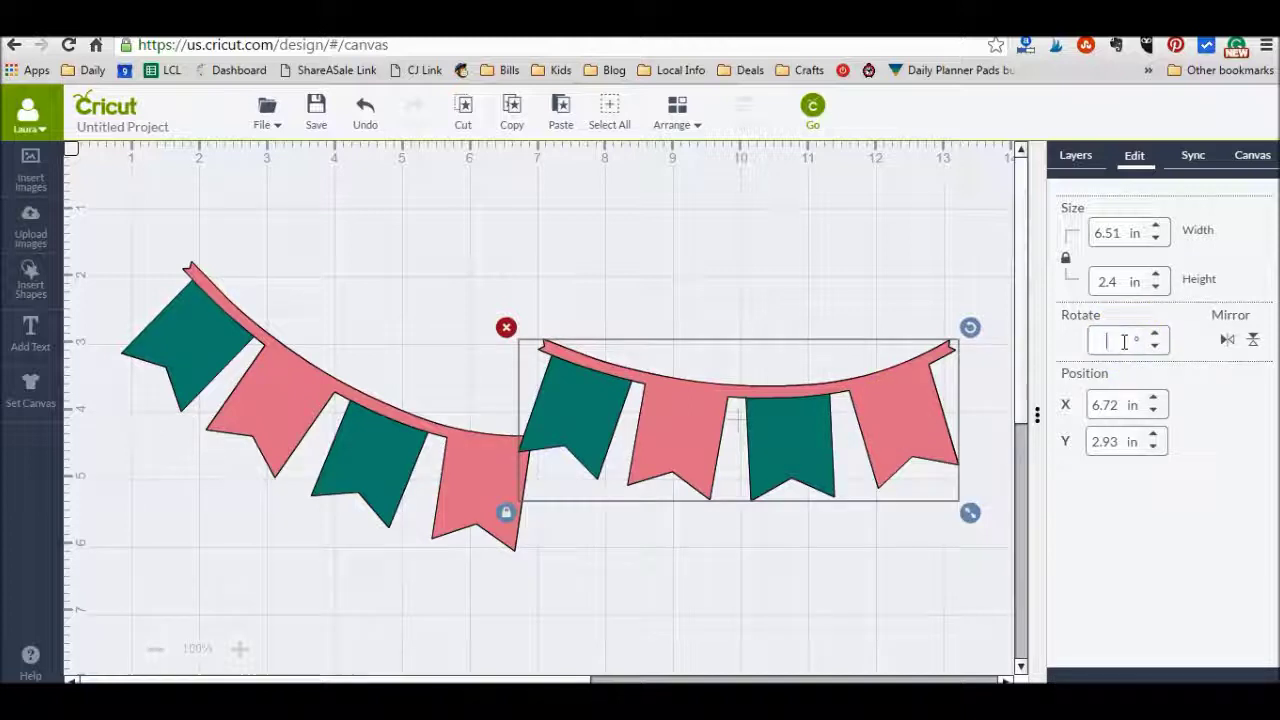
key("Return")
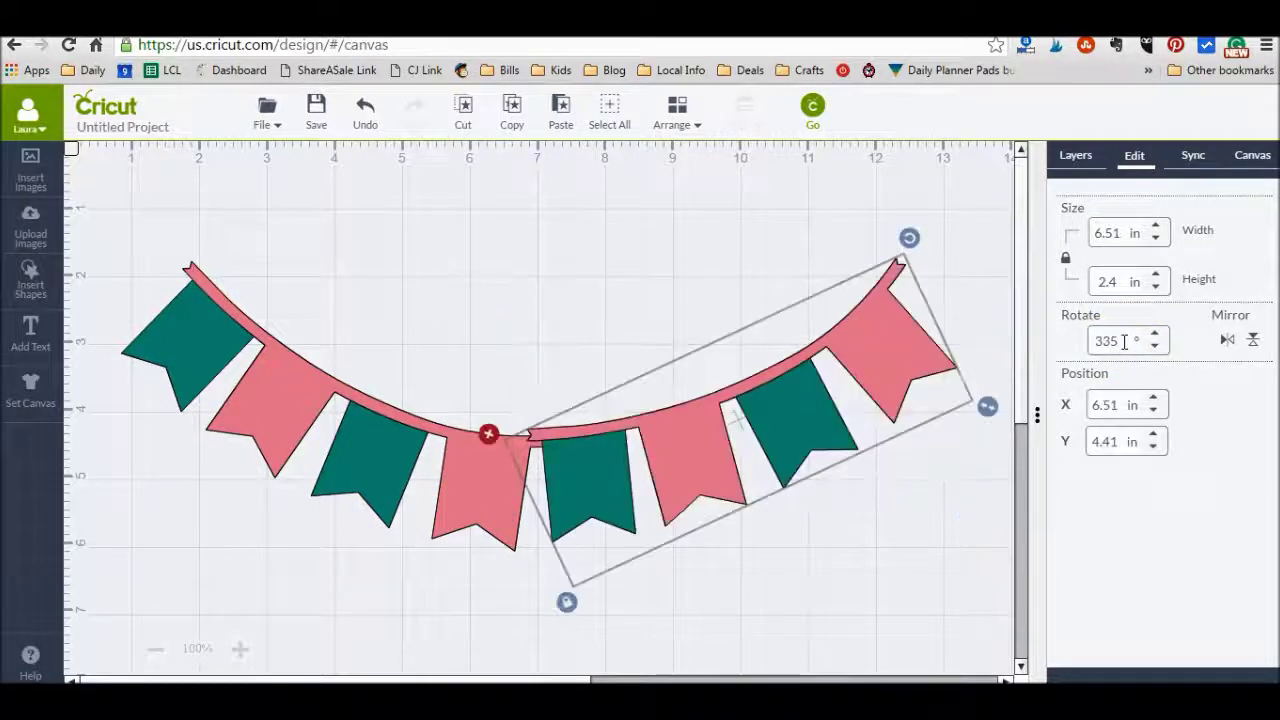
Move both banners so their strings overlap in one continuous curve, with the right banner at about X 6.24 in, Y 4.25 in.
left_click_drag(437, 471, 414, 456)
left_click_drag(557, 486, 553, 482)
left_click(833, 333)
left_click(686, 392)
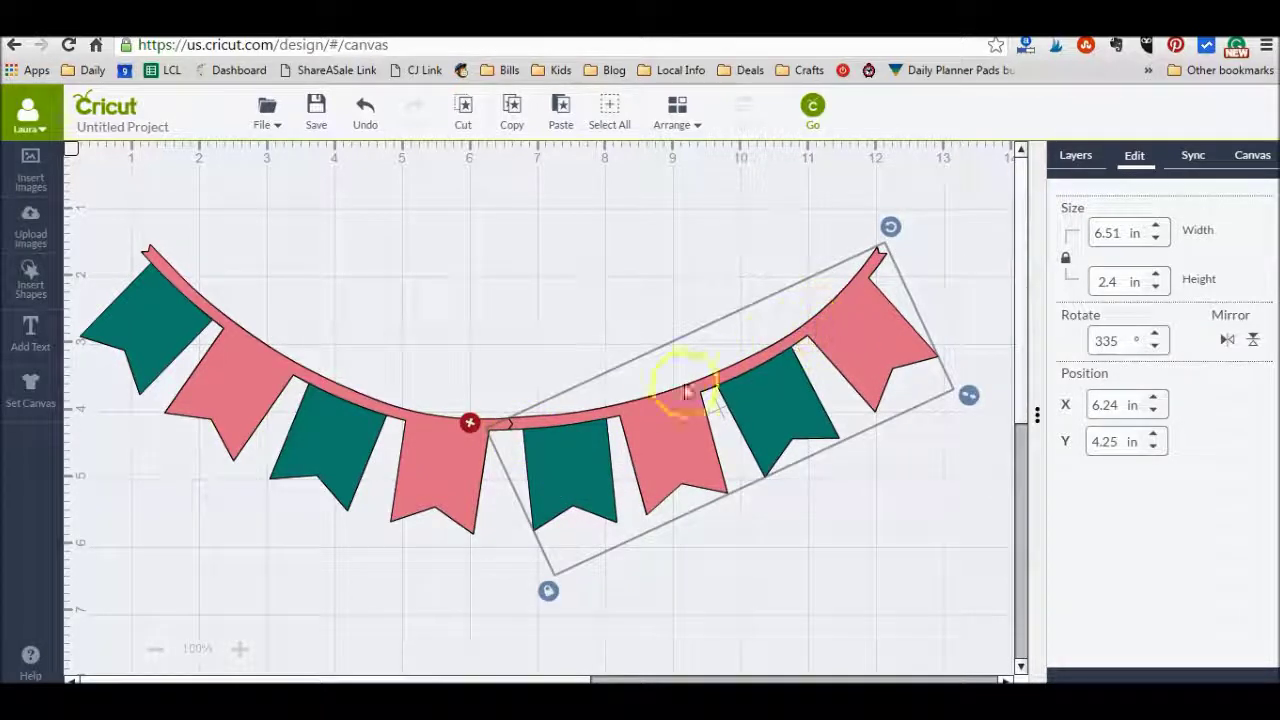
left_click(509, 378)
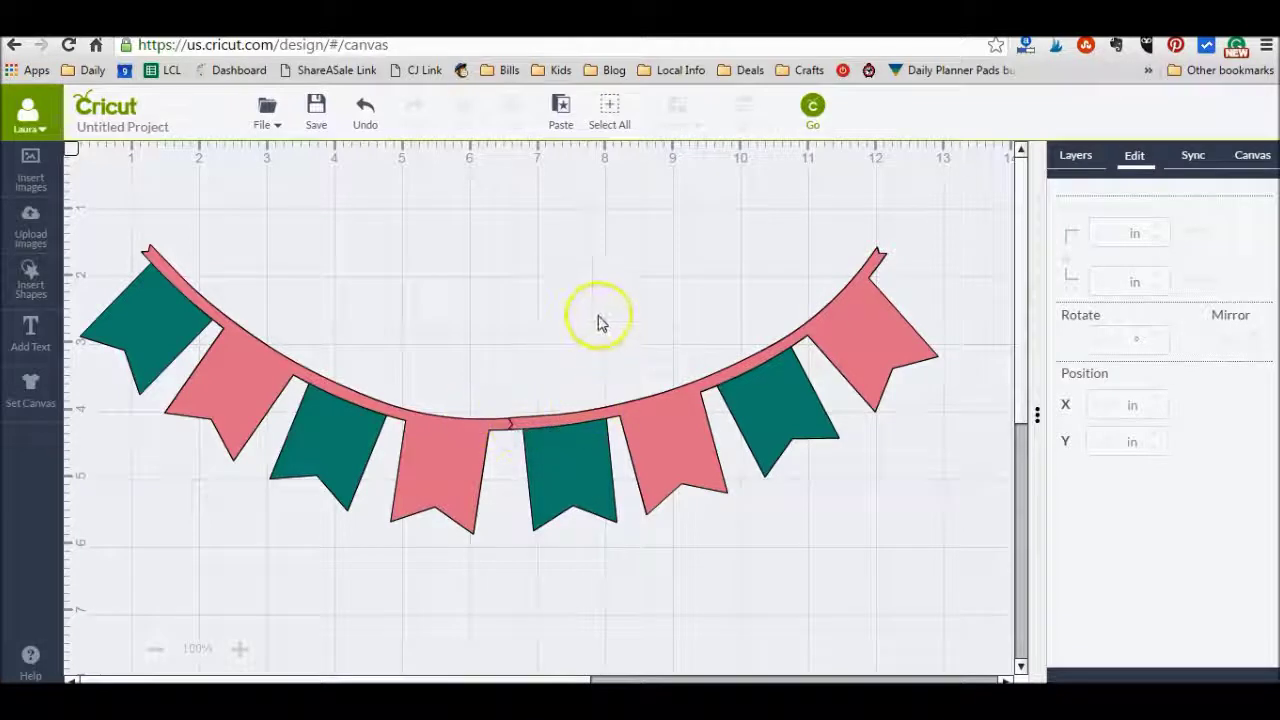
Try welding all layers of both banners together and undo the weld.
left_click(1072, 170)
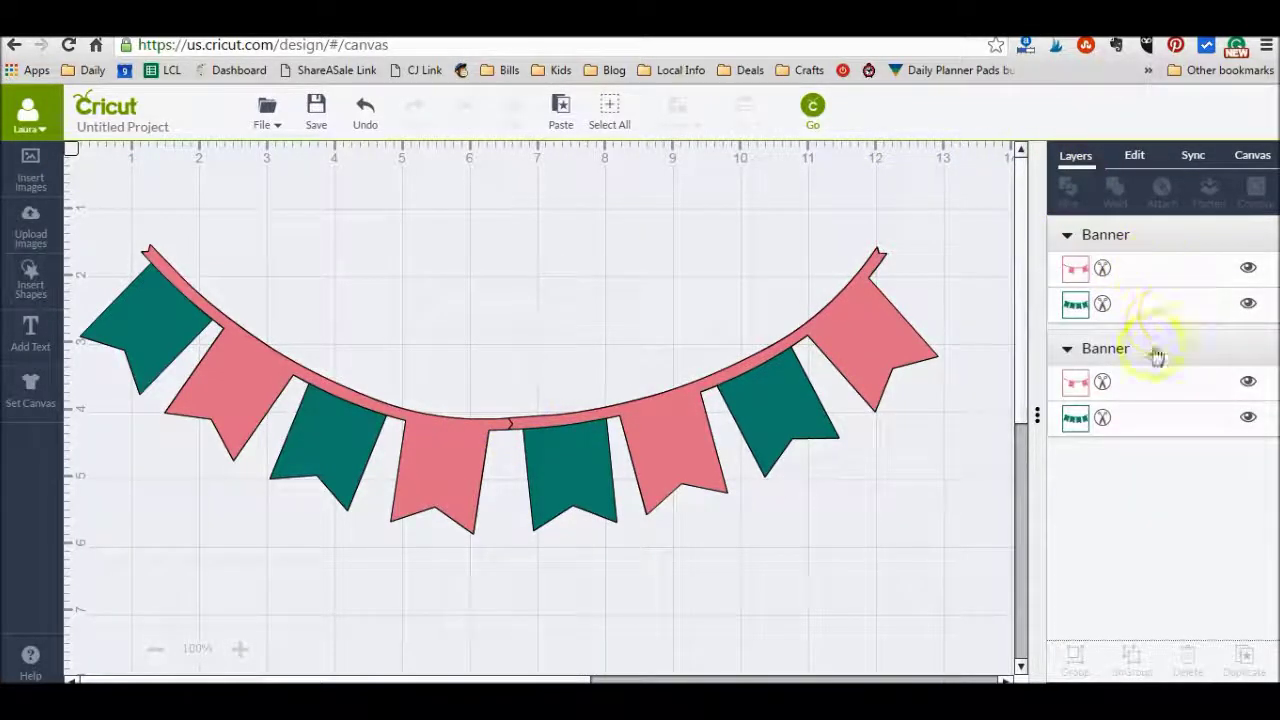
left_click(605, 110)
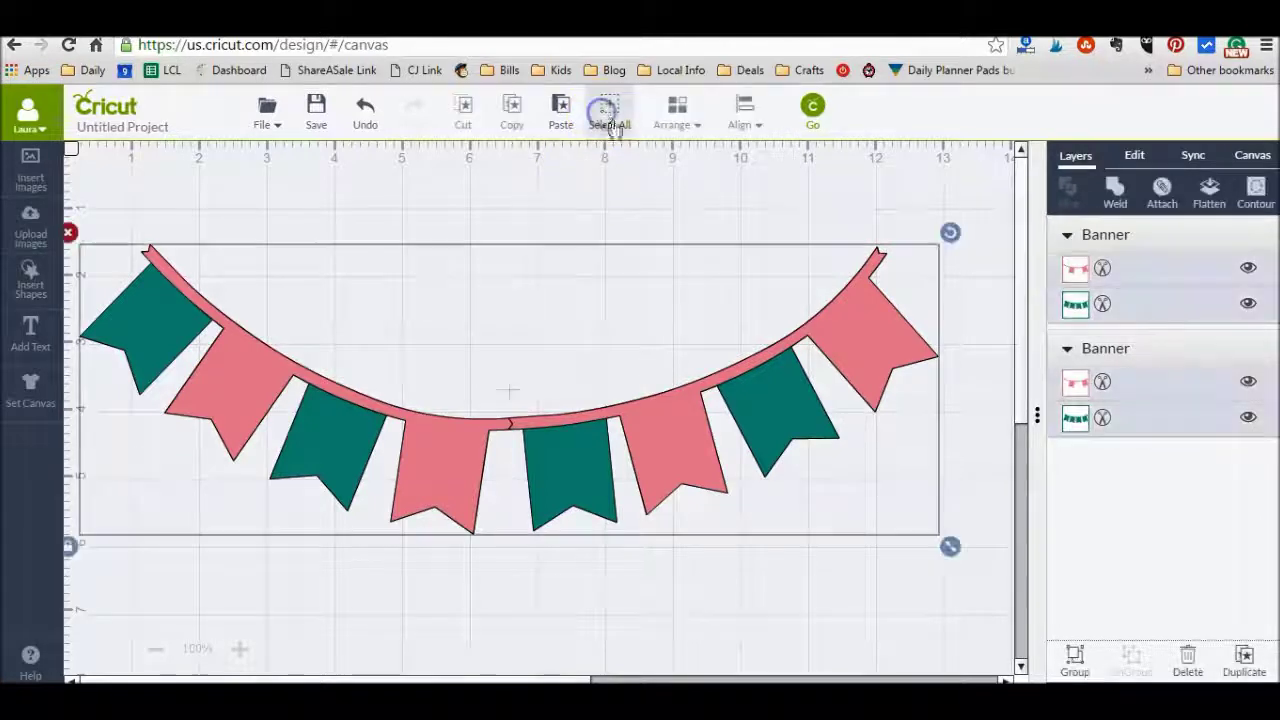
left_click(1106, 200)
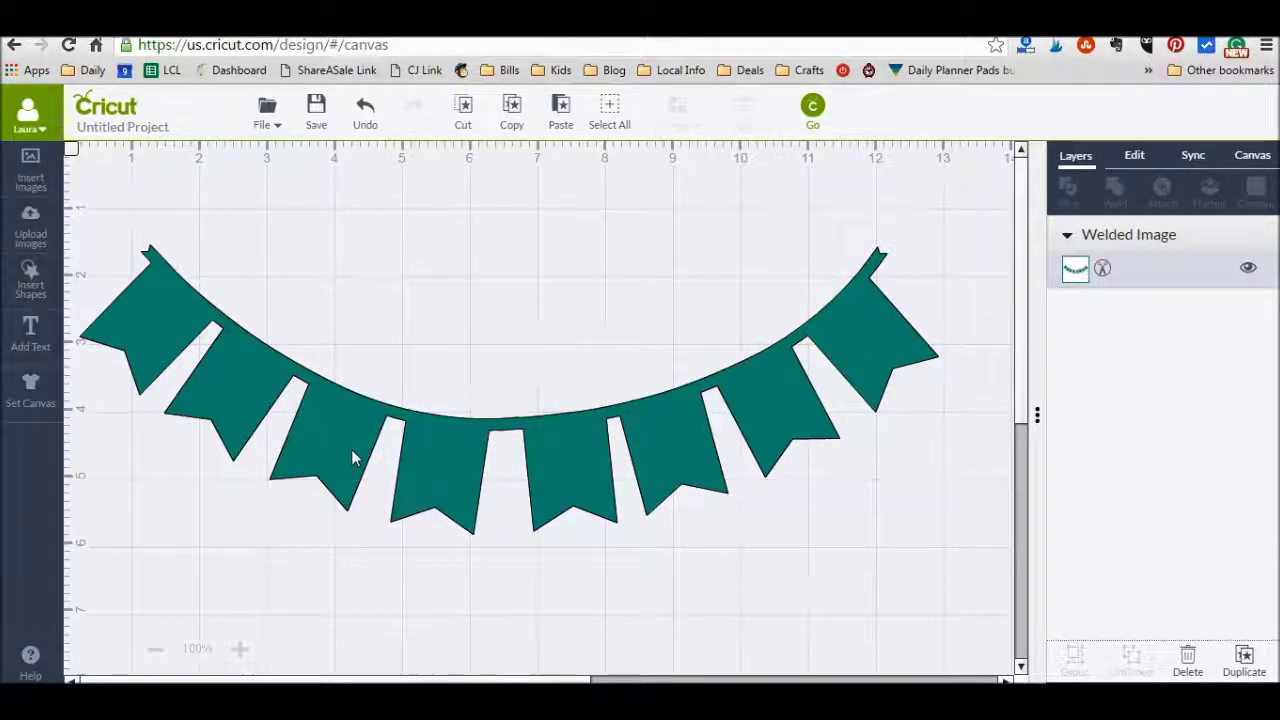
left_click(365, 112)
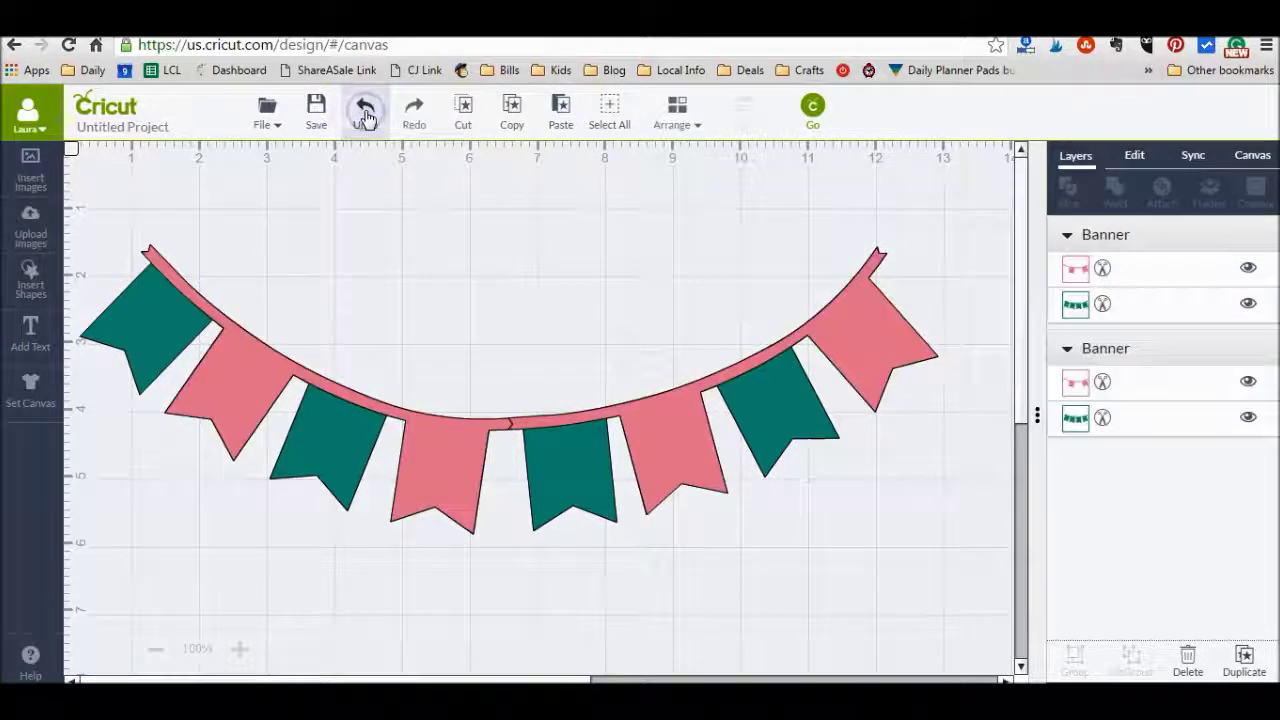
Ungroup both banners into separate pink and green layers, and test the separation by moving the right pink layer and undoing that move.
left_click(1137, 267)
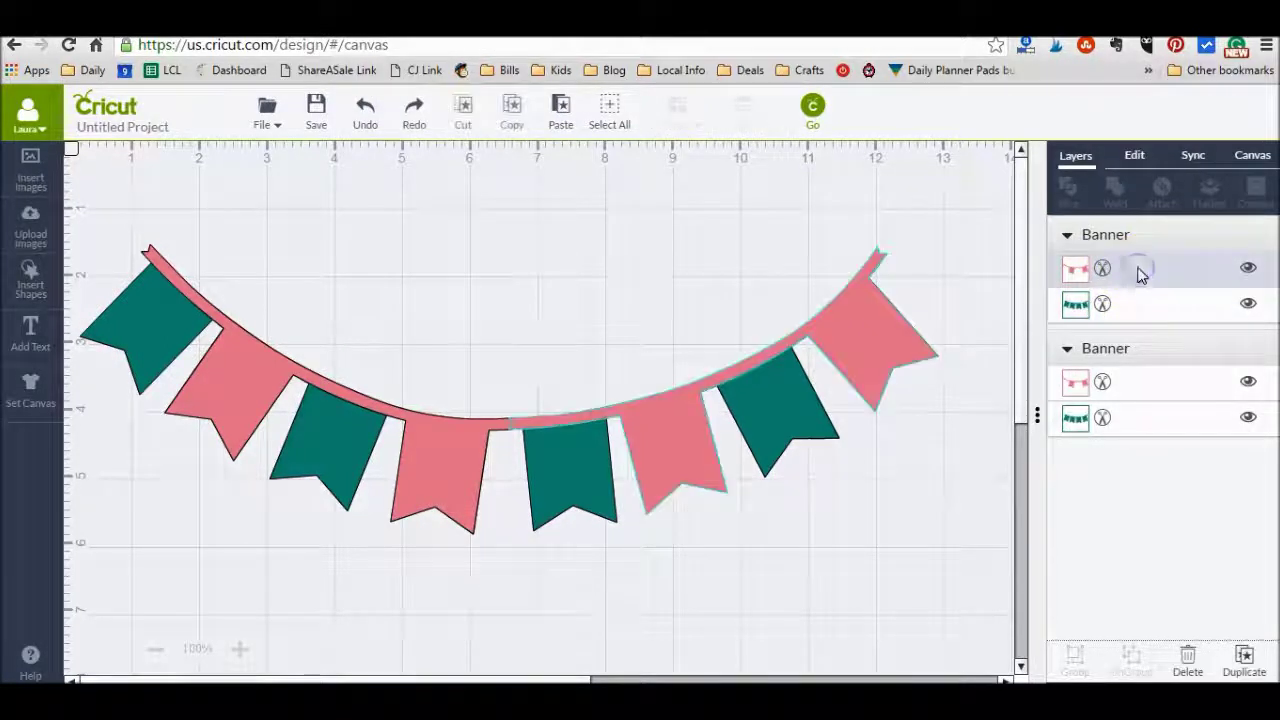
left_click(617, 471, "shift")
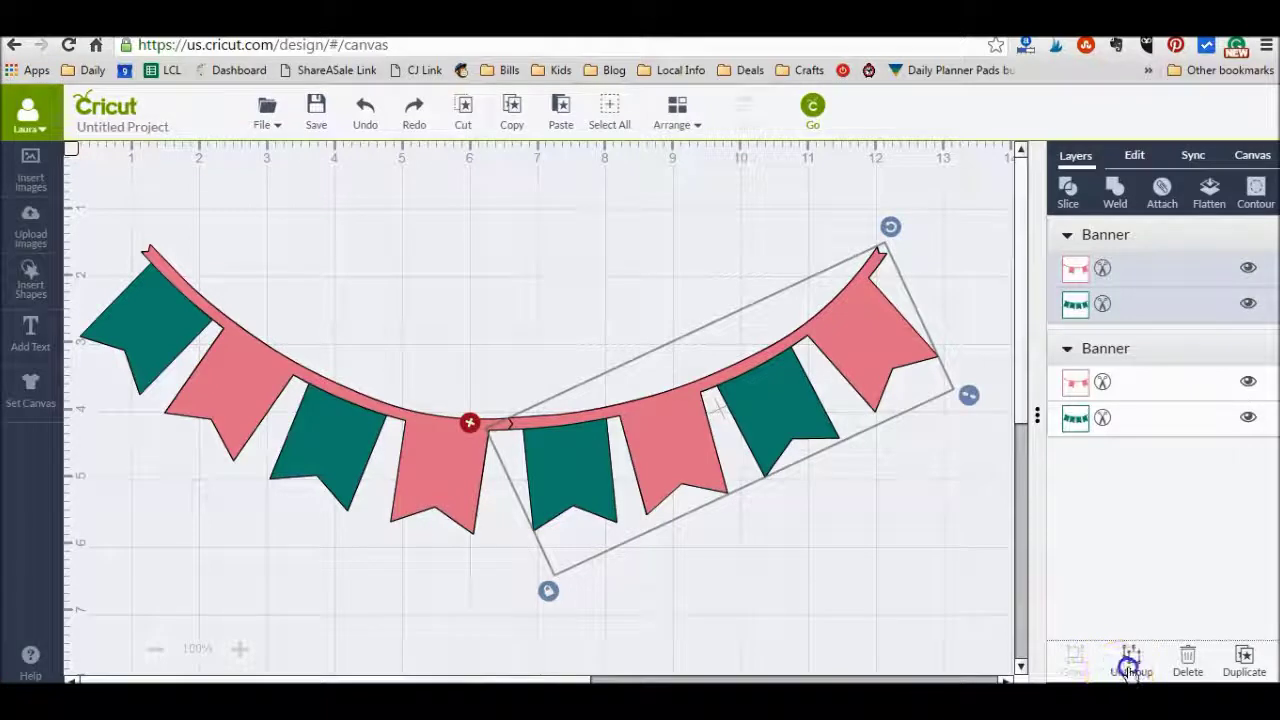
left_click(1131, 660)
left_click(462, 503)
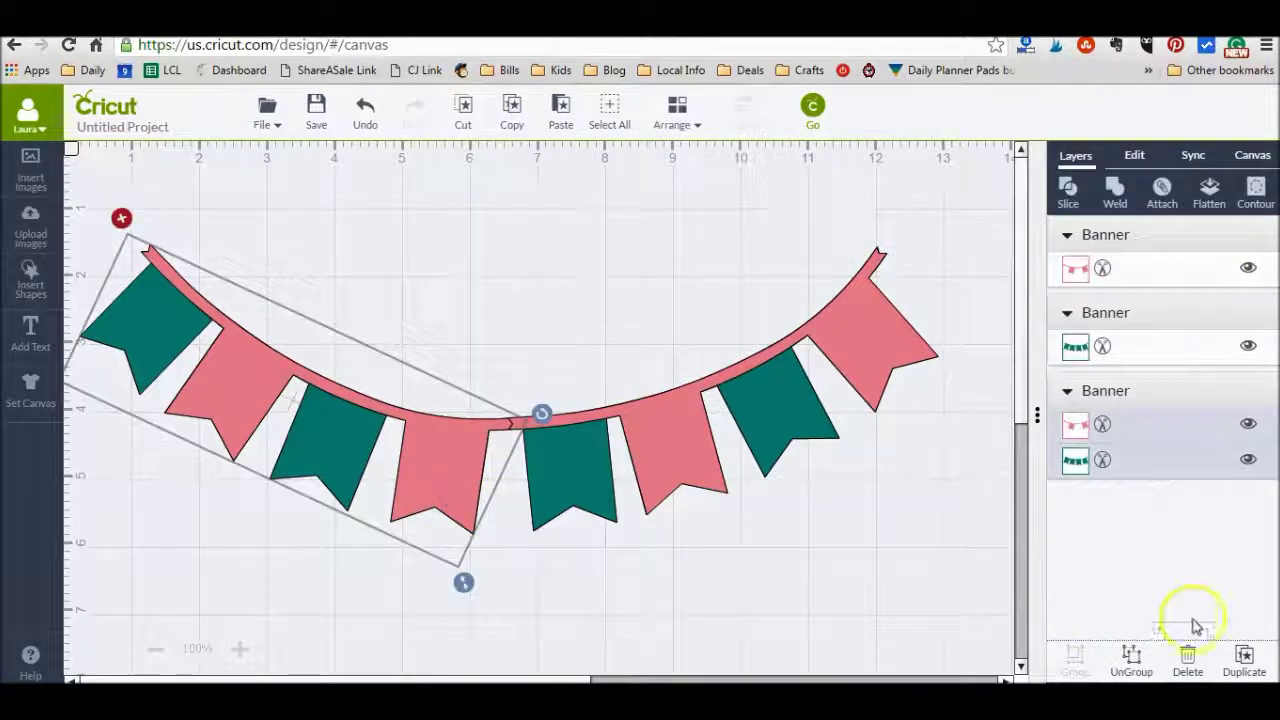
left_click(1136, 662)
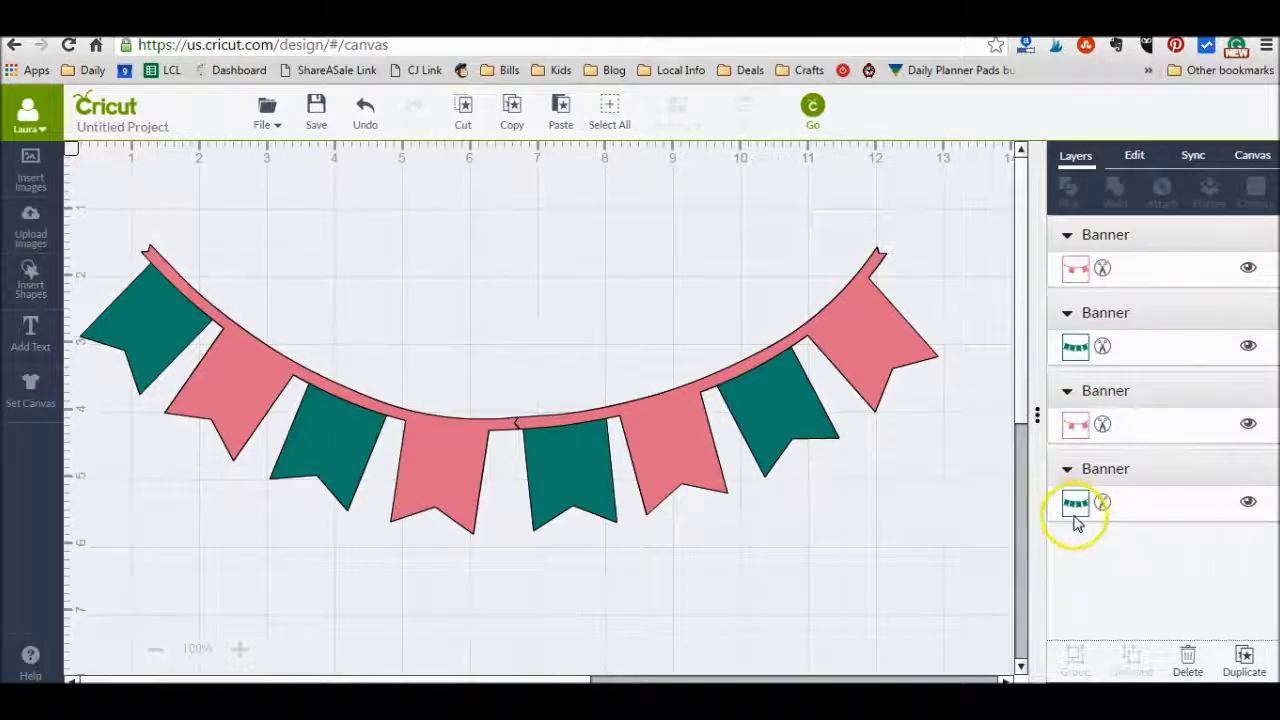
left_click_drag(666, 466, 632, 335)
left_click(364, 112)
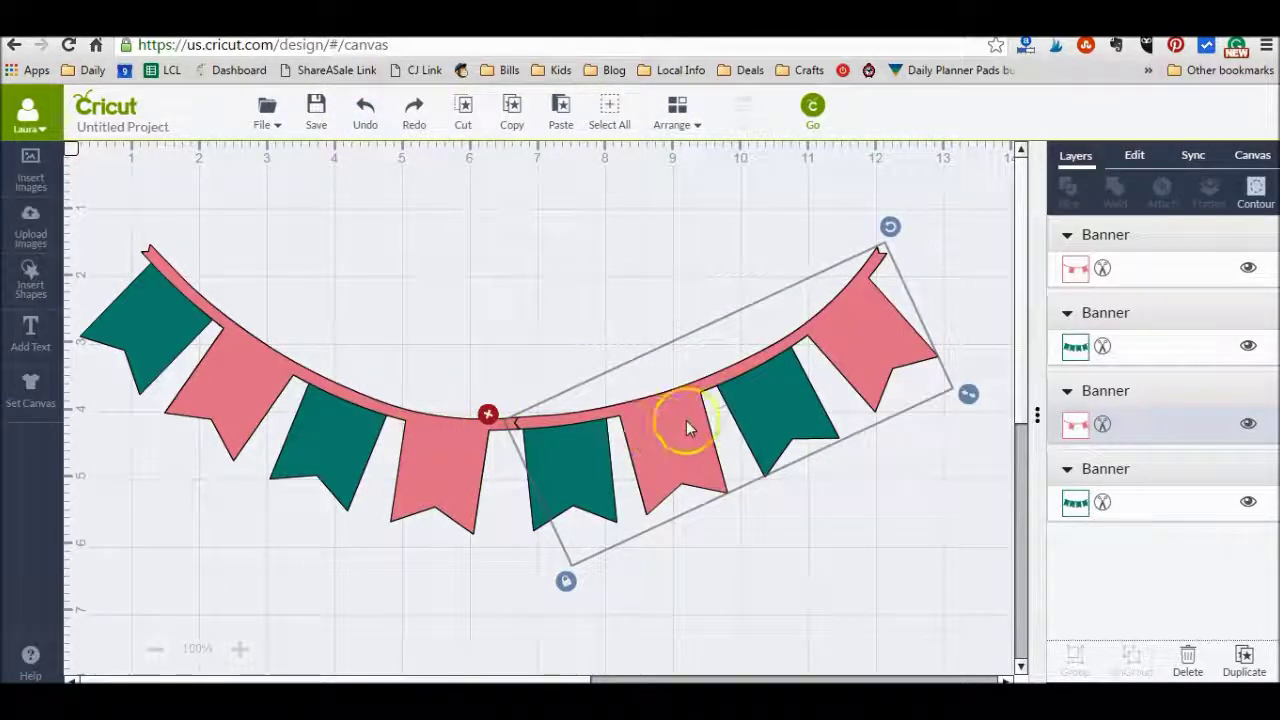
Weld the pink layers of the left and right banners together, leaving out the green layers.
left_click(605, 476)
left_click(355, 485)
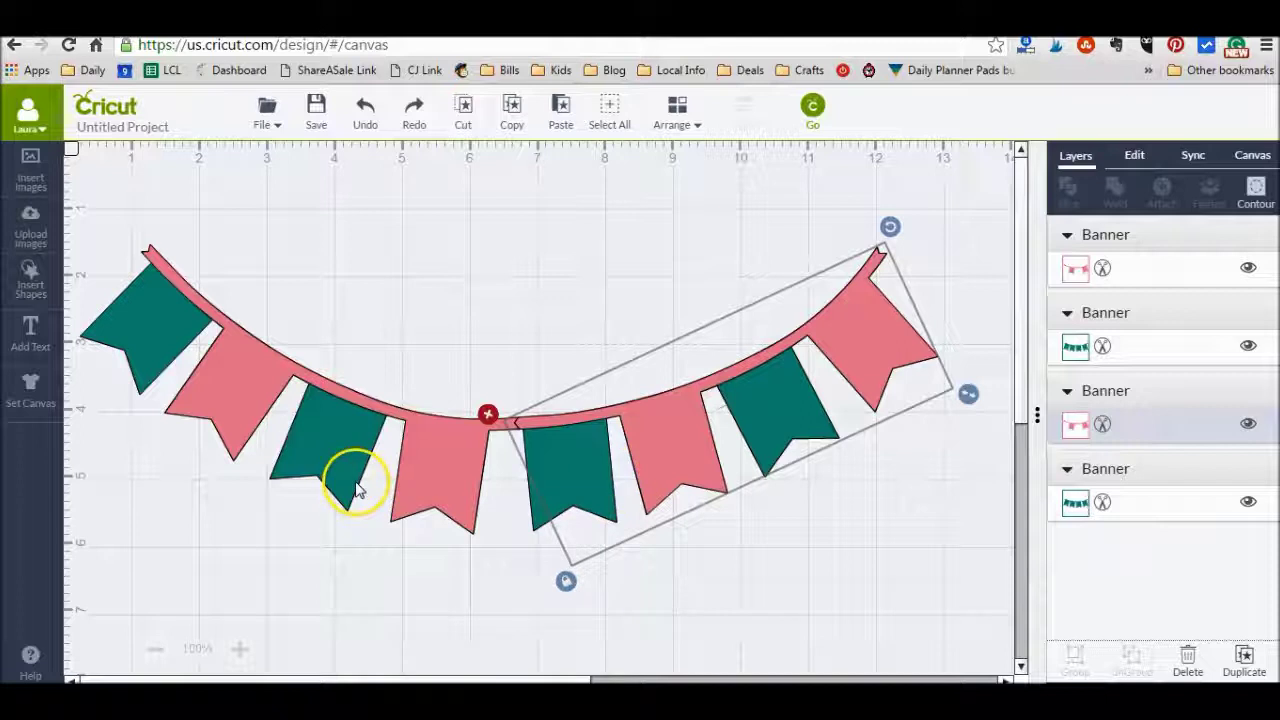
left_click(445, 480)
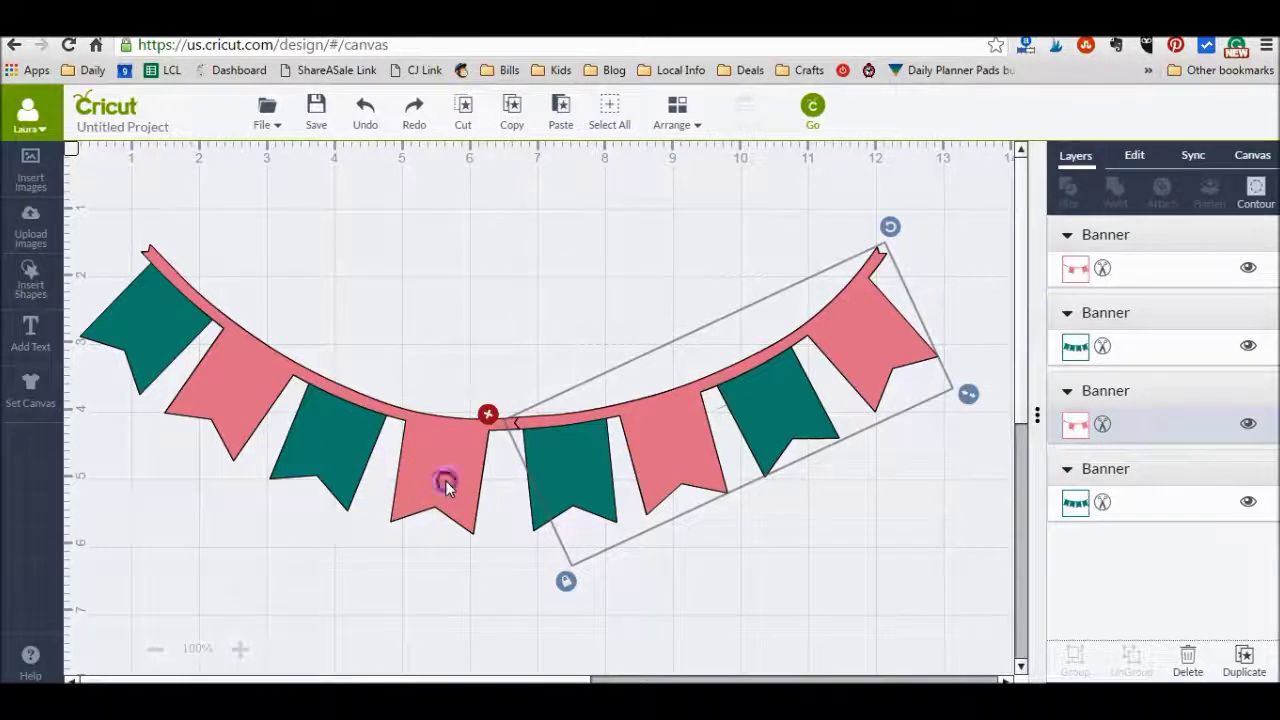
left_click(660, 445)
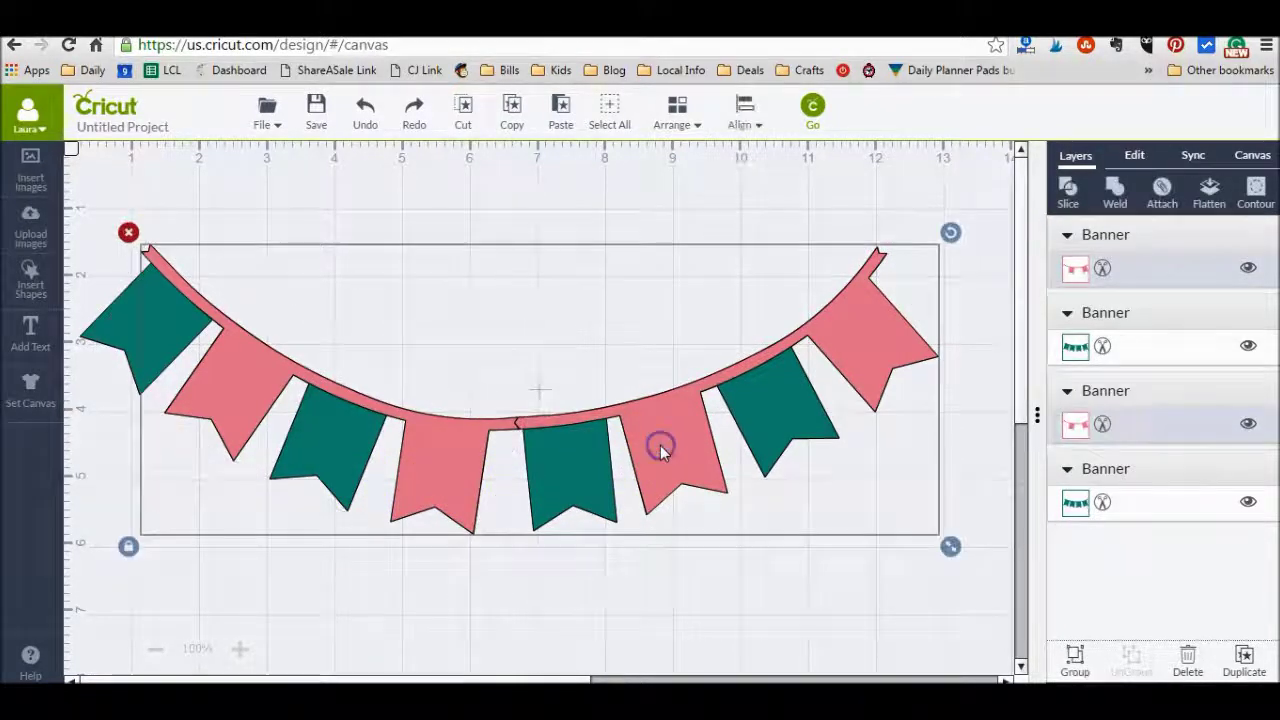
left_click(1116, 190)
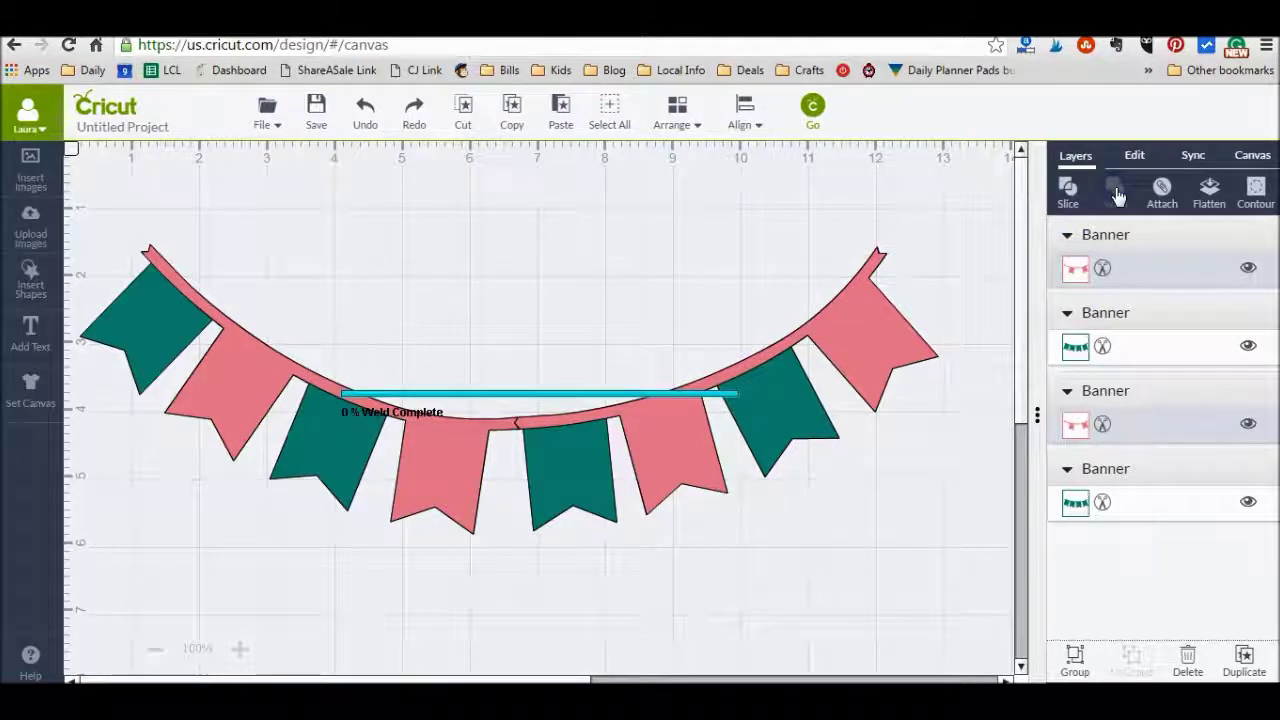
left_click(666, 471)
left_click(580, 483)
left_click(466, 478)
left_click(734, 443)
left_click(488, 462)
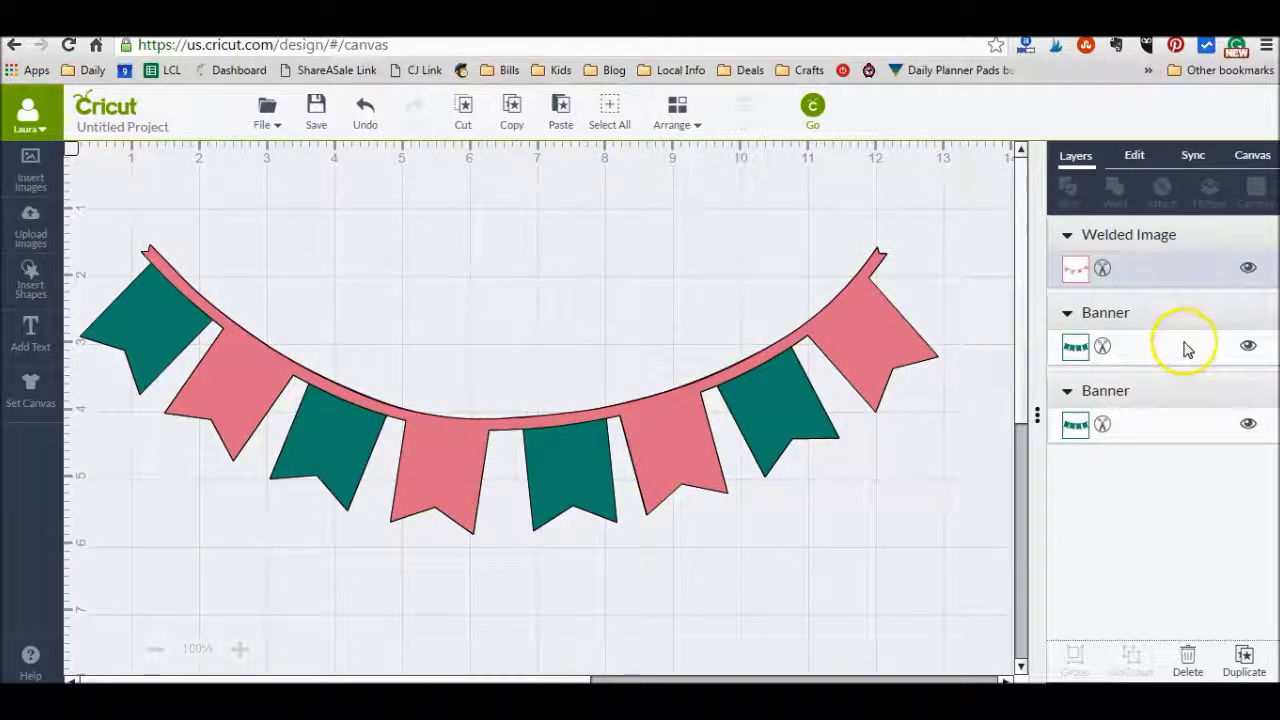
left_click(788, 436)
left_click(720, 486)
left_click(343, 451)
Weld the green layers of both banners together and send the welded green shape behind the pink one.
left_click(1266, 444)
left_click(1222, 423)
left_click(1190, 349)
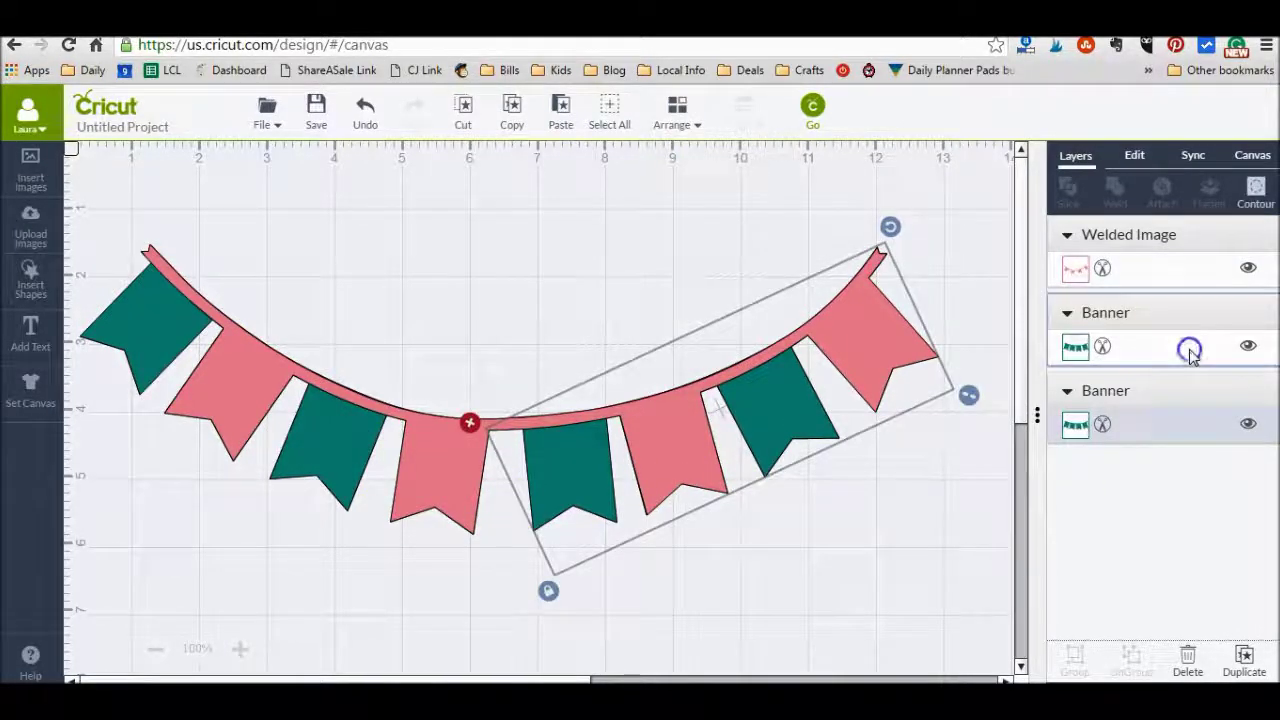
left_click(1118, 195)
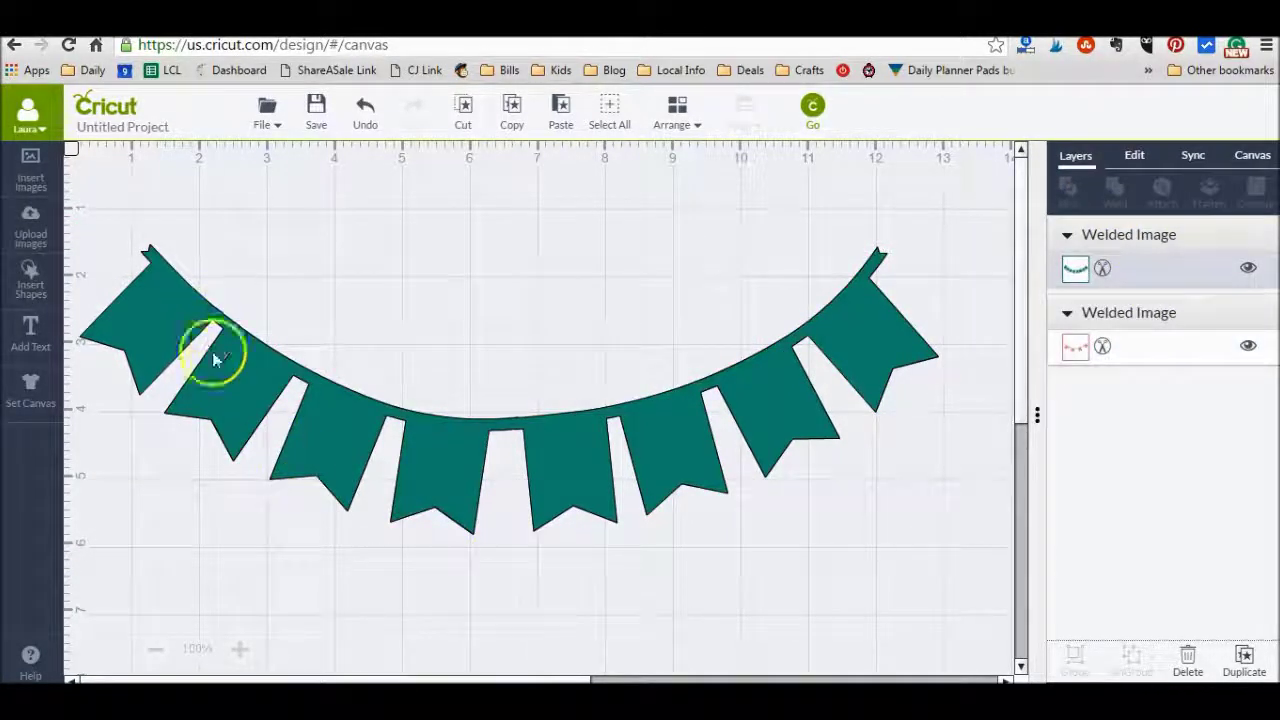
left_click(677, 110)
left_click(694, 172)
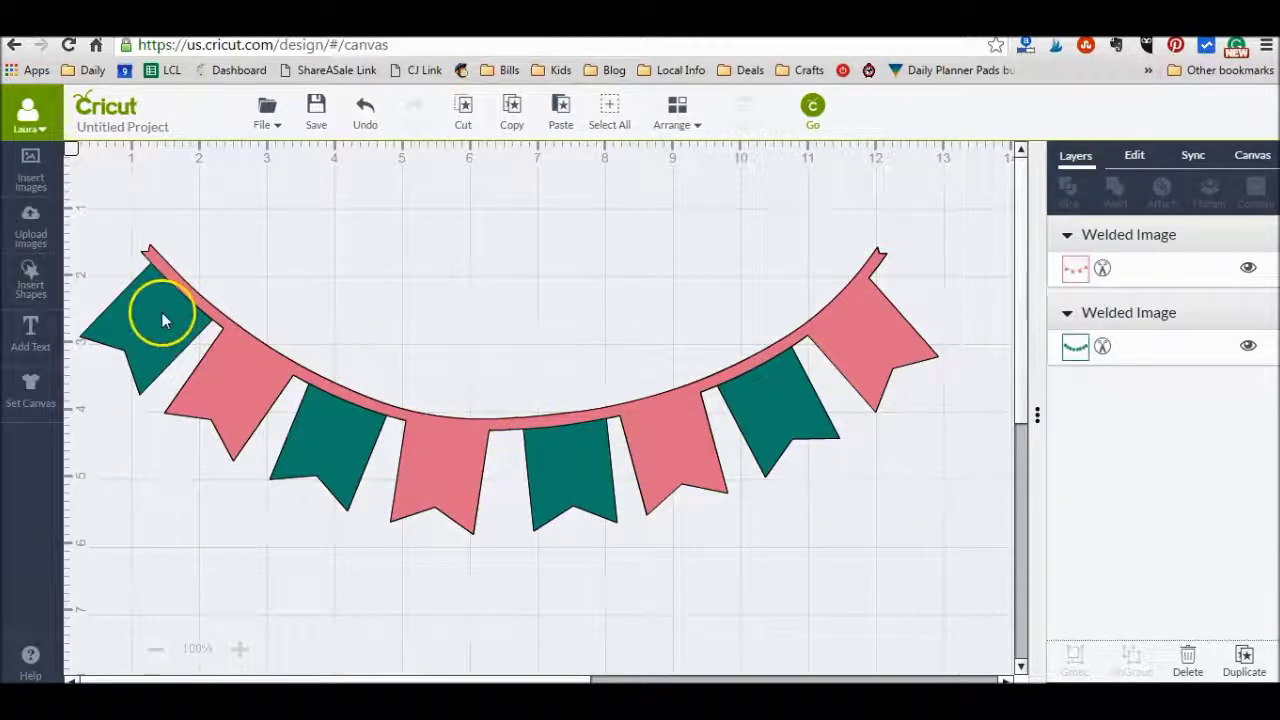
Add the text WEEKEND in the Cricut Alphabet font and move it into the empty space above the banner's string.
left_click(30, 332)
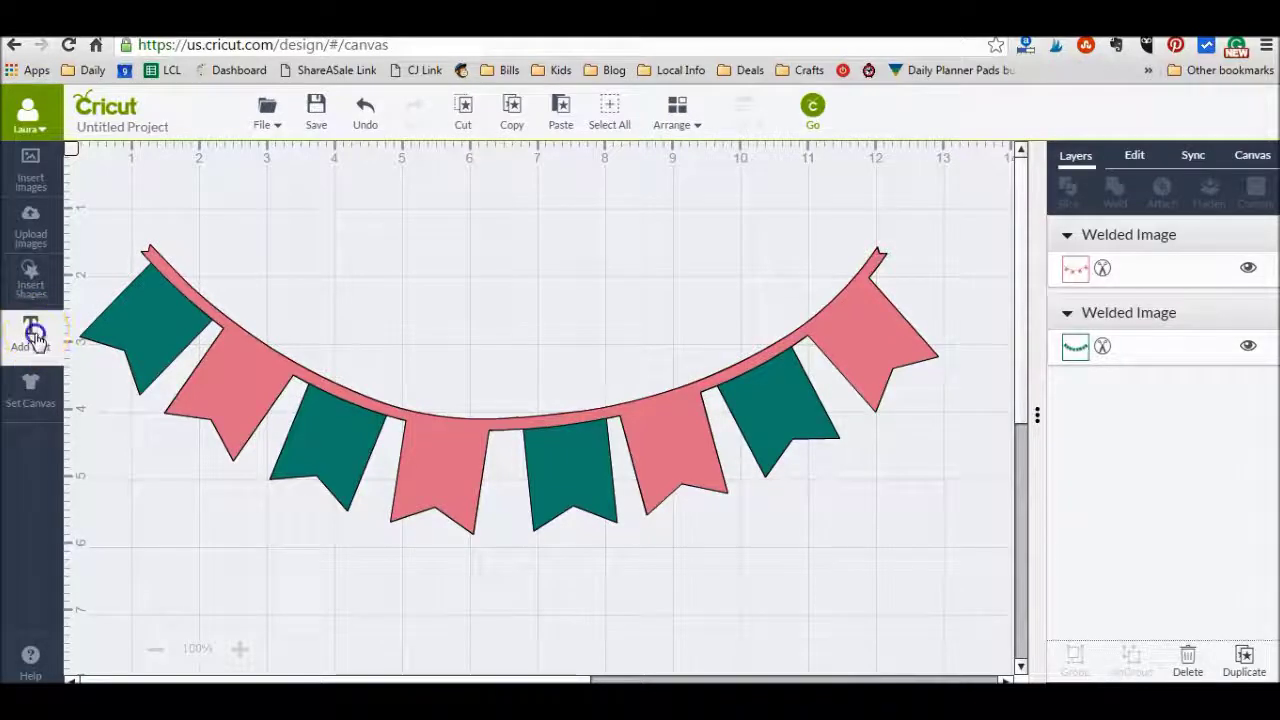
type("WEEKEND")
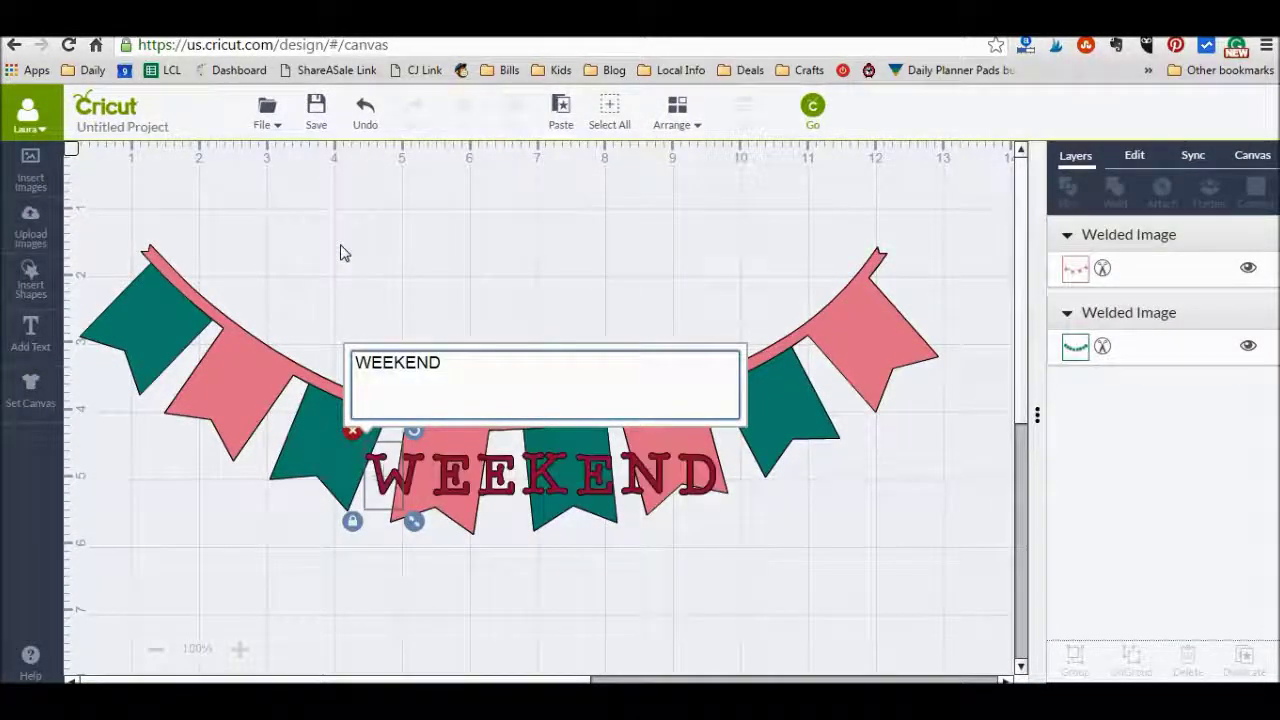
left_click(614, 497)
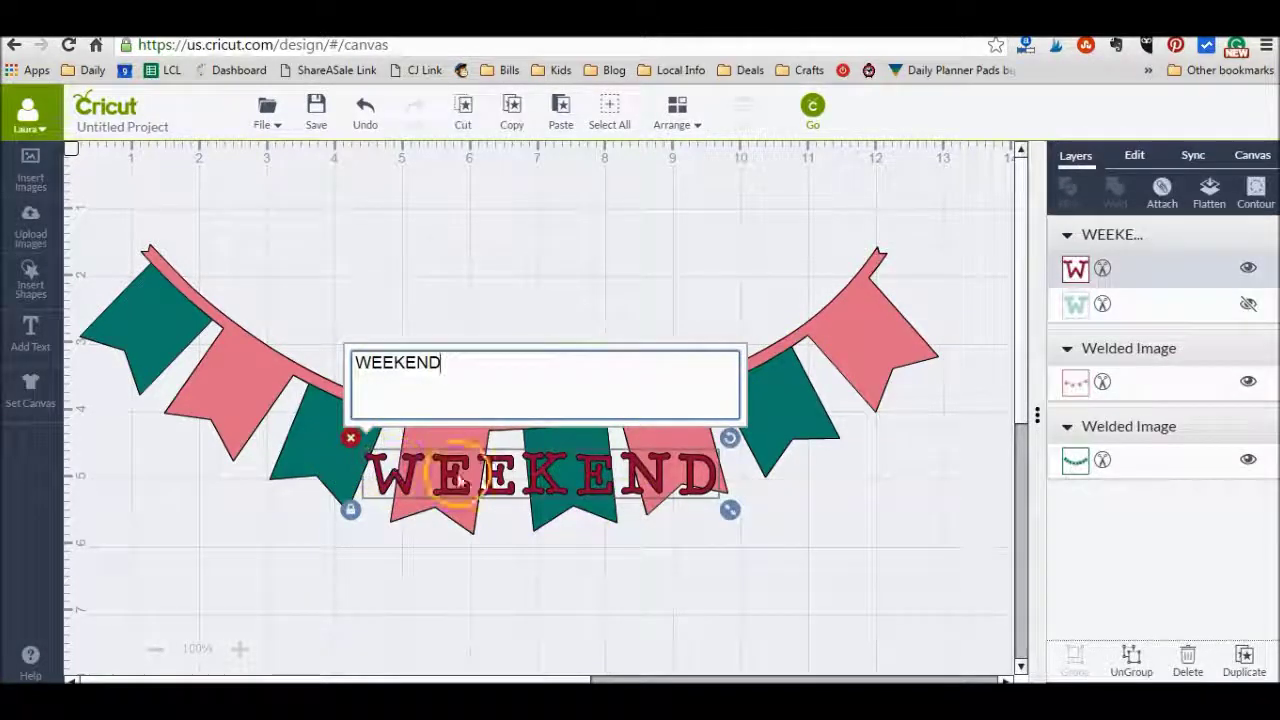
left_click(1136, 158)
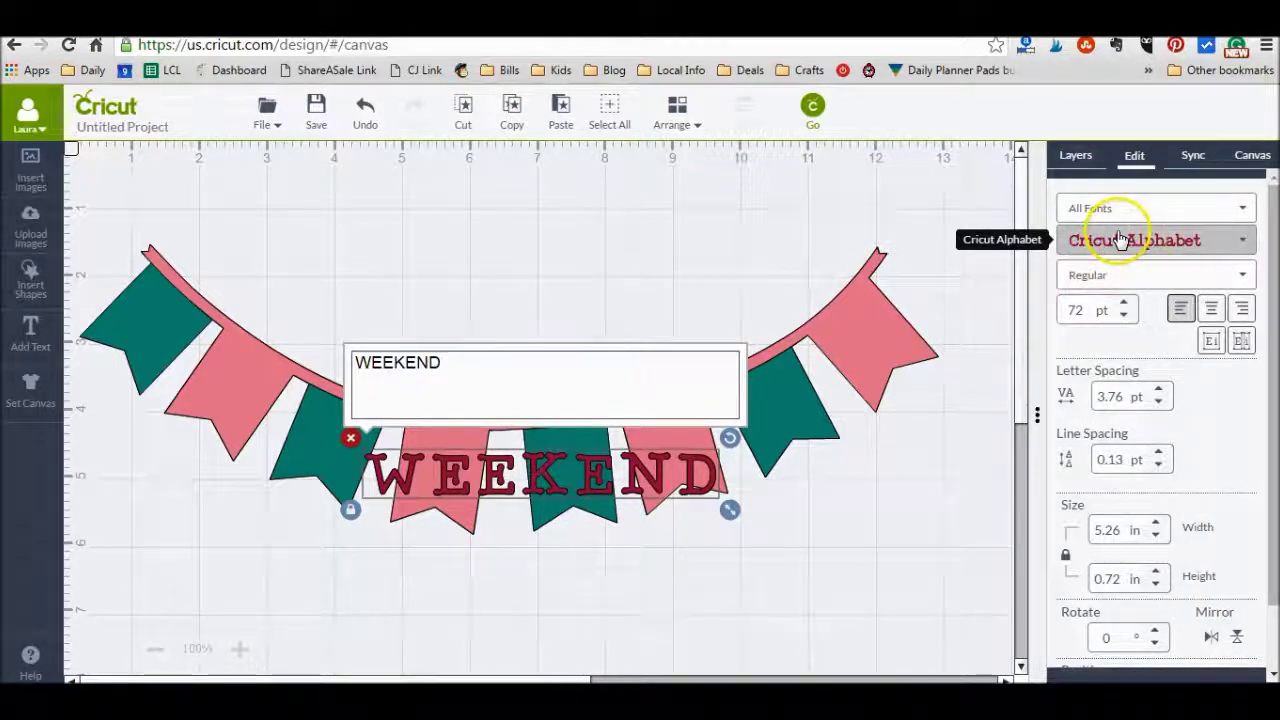
left_click(1207, 229)
left_click(1203, 250)
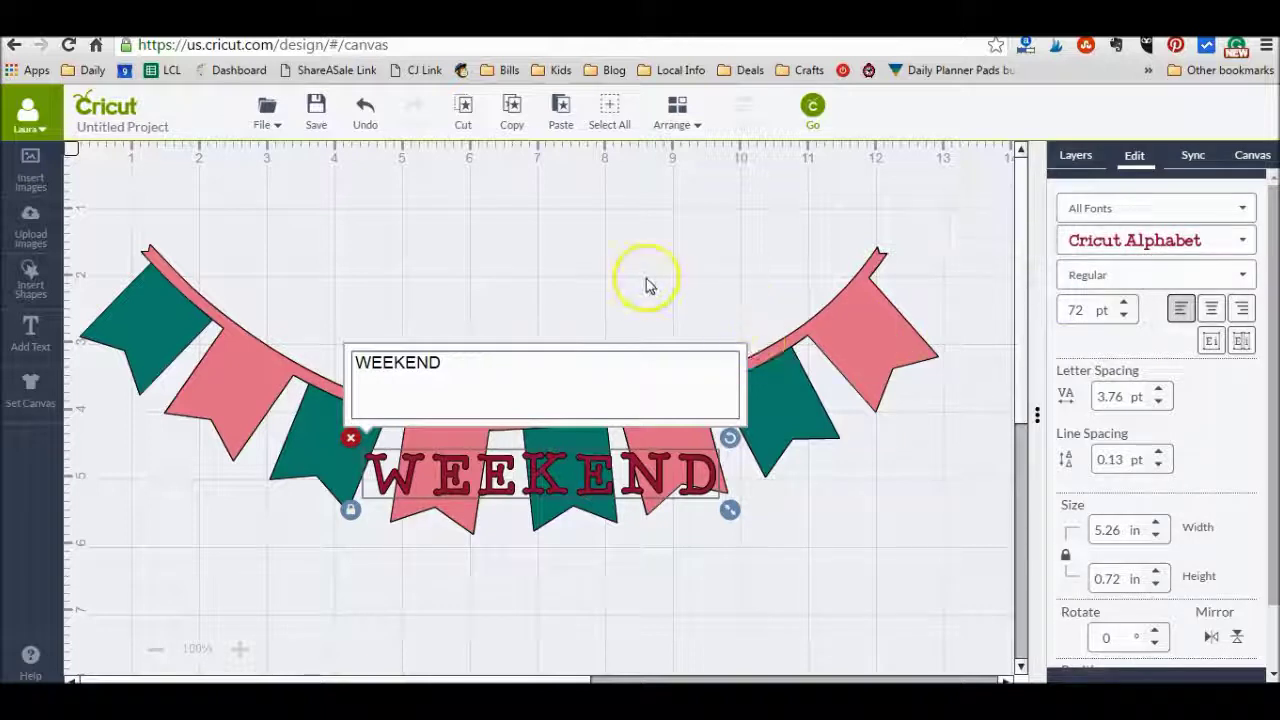
left_click(632, 470)
left_click_drag(632, 470, 582, 297)
Unhide the teal shadow layer of the WEEKEND text and delete that layer.
left_click(1078, 157)
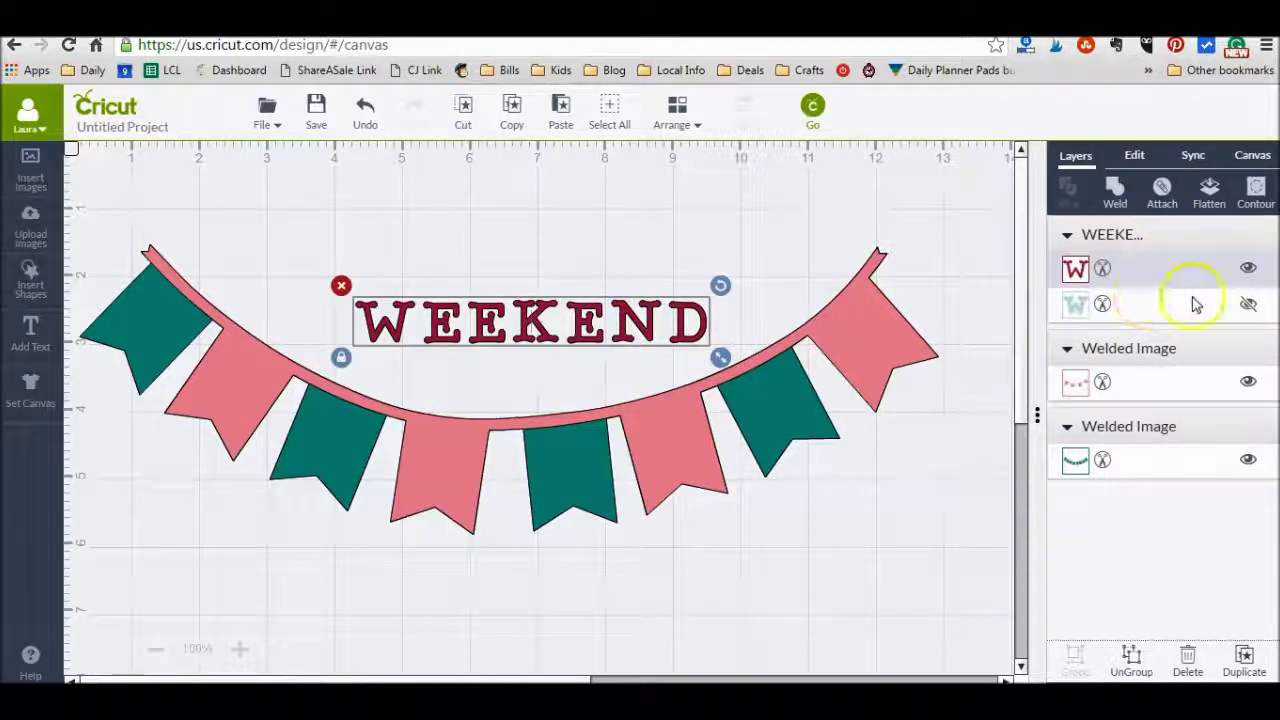
left_click(1254, 310)
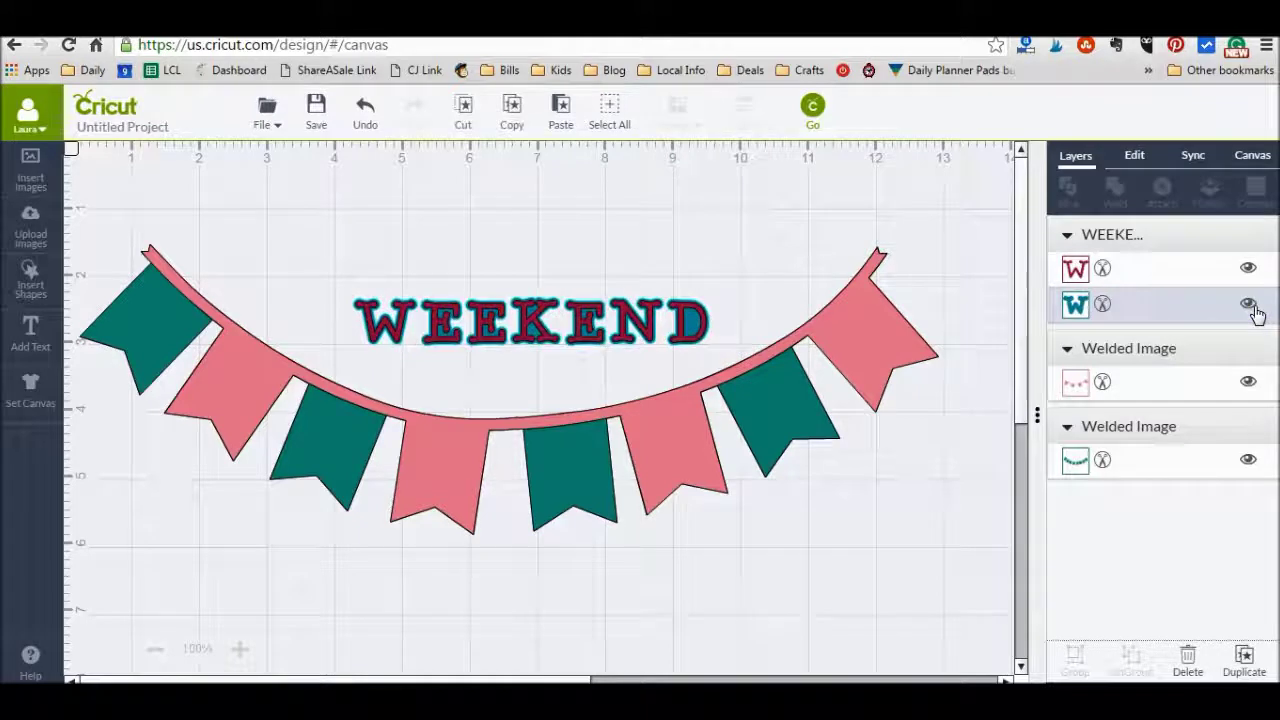
left_click(1195, 660)
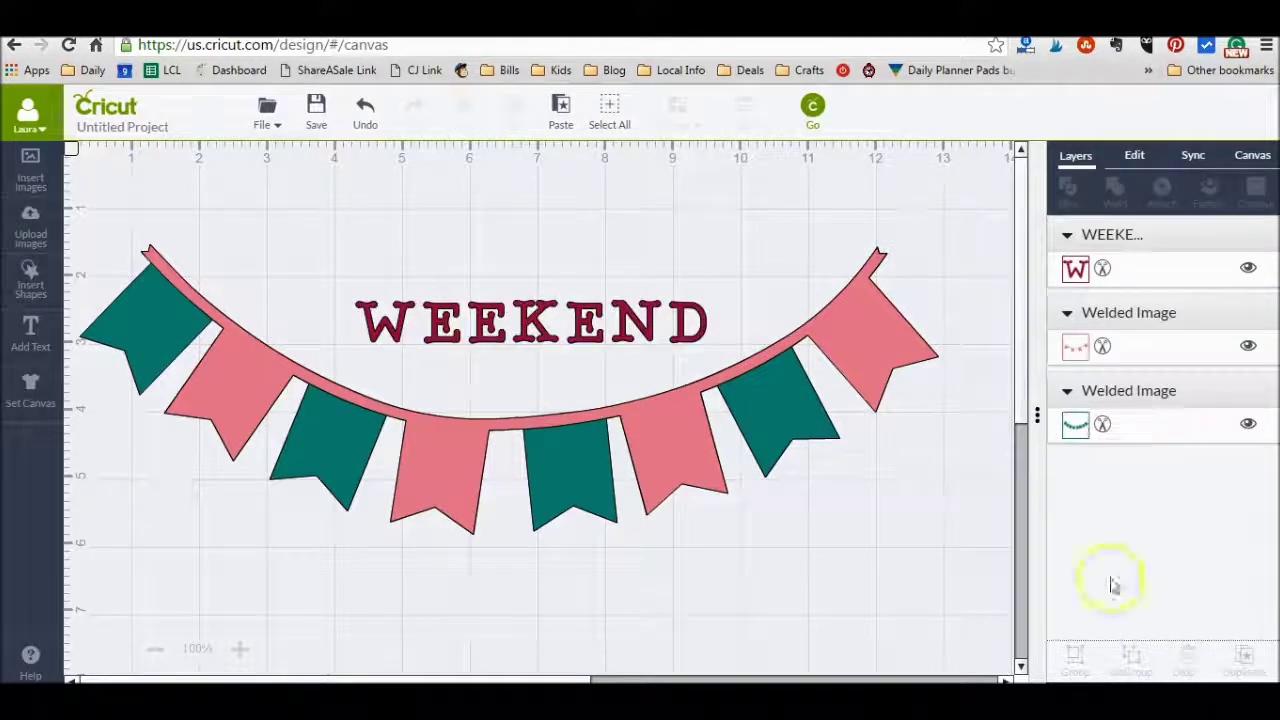
Colour the WEEKEND text white (#ffffff) and move it slightly higher above the banner.
left_click(1073, 270)
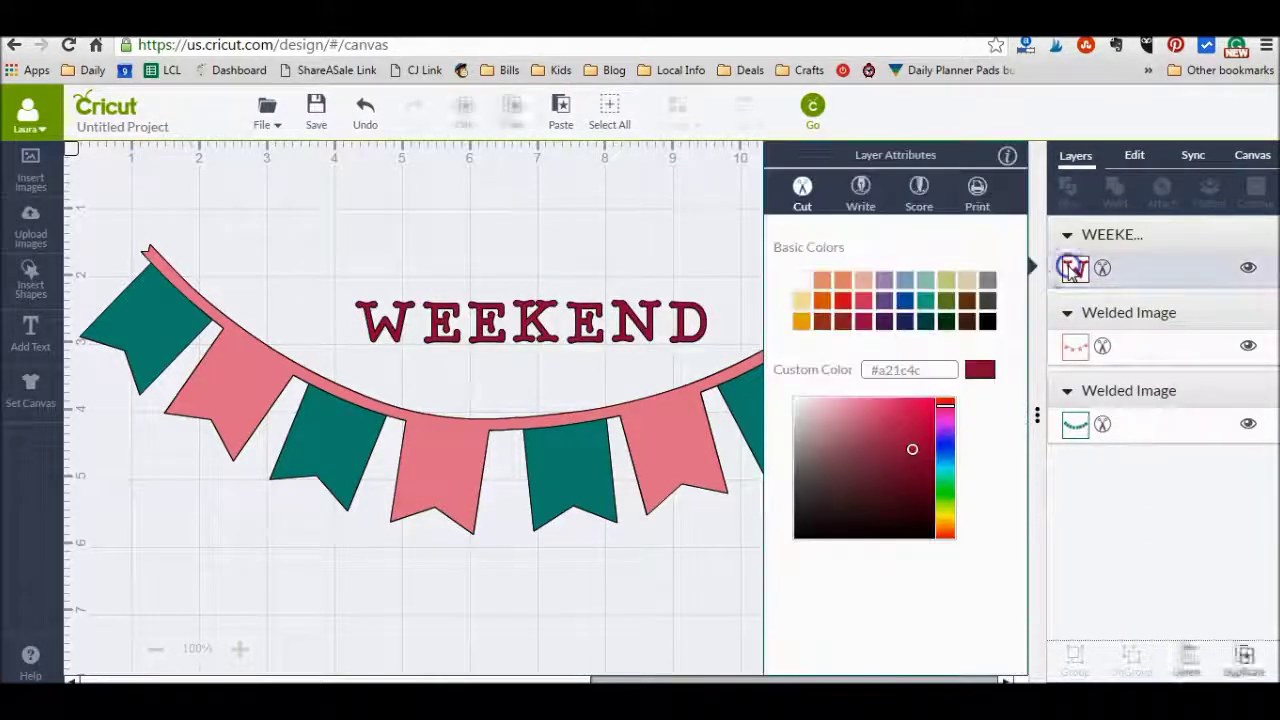
left_click(803, 285)
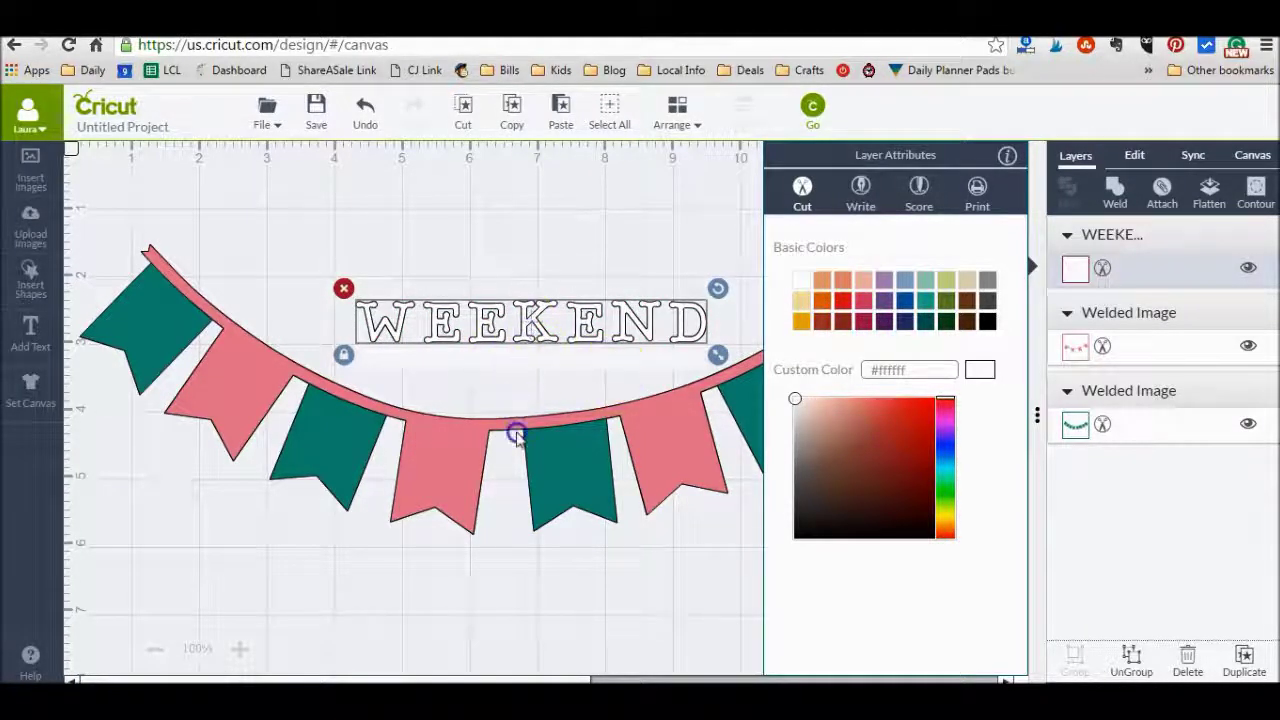
left_click(500, 349)
left_click_drag(514, 357, 520, 296)
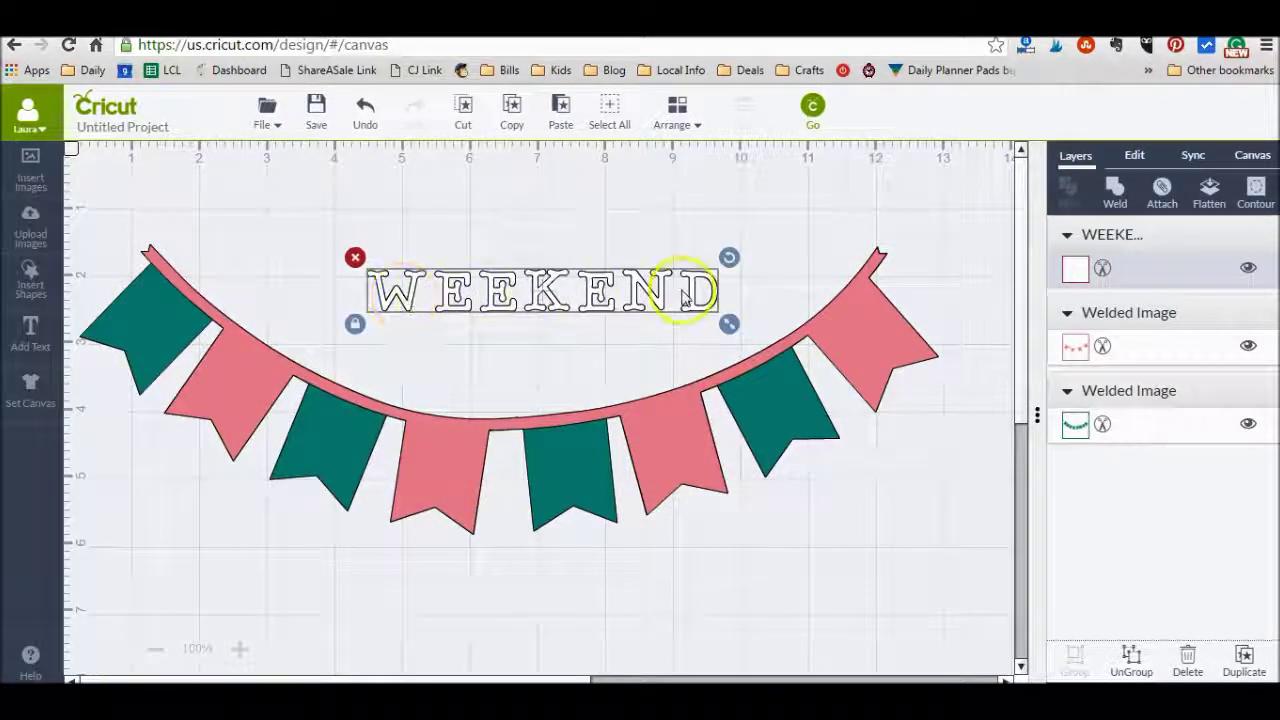
Ungroup WEEKEND into single letters and place the W on the first green flag, rotated to match the flag's tilt.
left_click(1132, 658)
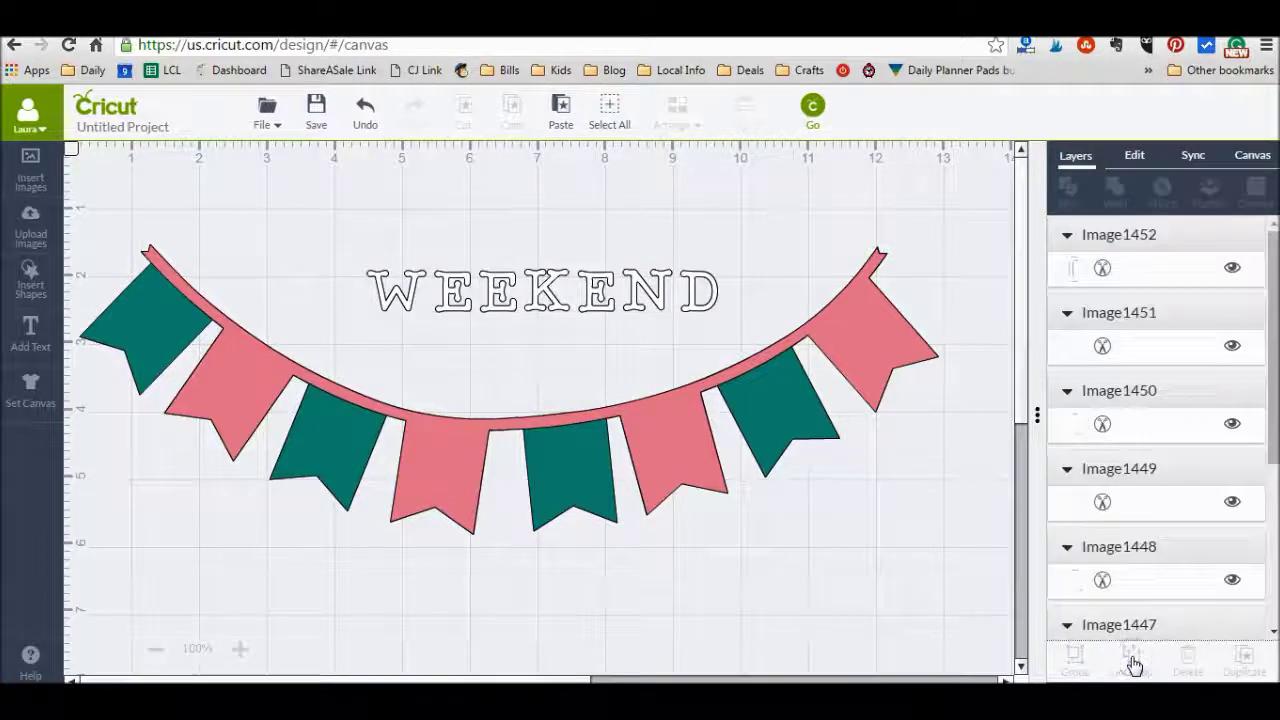
left_click(380, 315)
left_click_drag(380, 315, 137, 354)
left_click_drag(194, 297, 178, 336)
left_click_drag(178, 336, 172, 338)
Place the letters E, E, K and E on the second to fifth flags, rotated to follow the banner's curve.
left_click_drag(451, 297, 240, 395)
left_click_drag(268, 352, 234, 392)
left_click_drag(491, 292, 333, 450)
left_click_drag(535, 290, 431, 479)
left_click_drag(480, 437, 457, 457)
left_click_drag(586, 314, 560, 485)
left_click_drag(600, 447, 567, 470)
Place the letters N and D on the sixth and seventh flags, rotated to match each flag, and clear the selection.
left_click(636, 303)
left_click_drag(636, 303, 665, 455)
left_click_drag(702, 404, 705, 412)
left_click_drag(706, 303, 784, 418)
left_click_drag(802, 366, 812, 362)
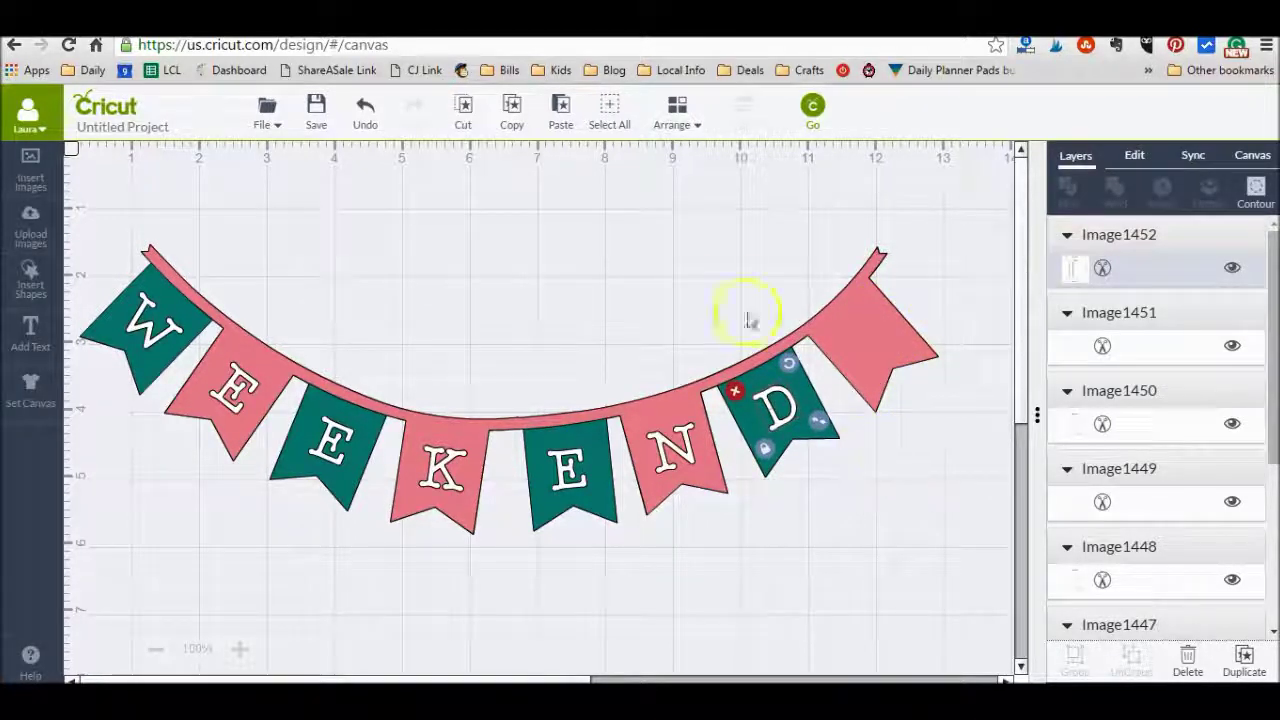
left_click(718, 288)
left_click(702, 216)
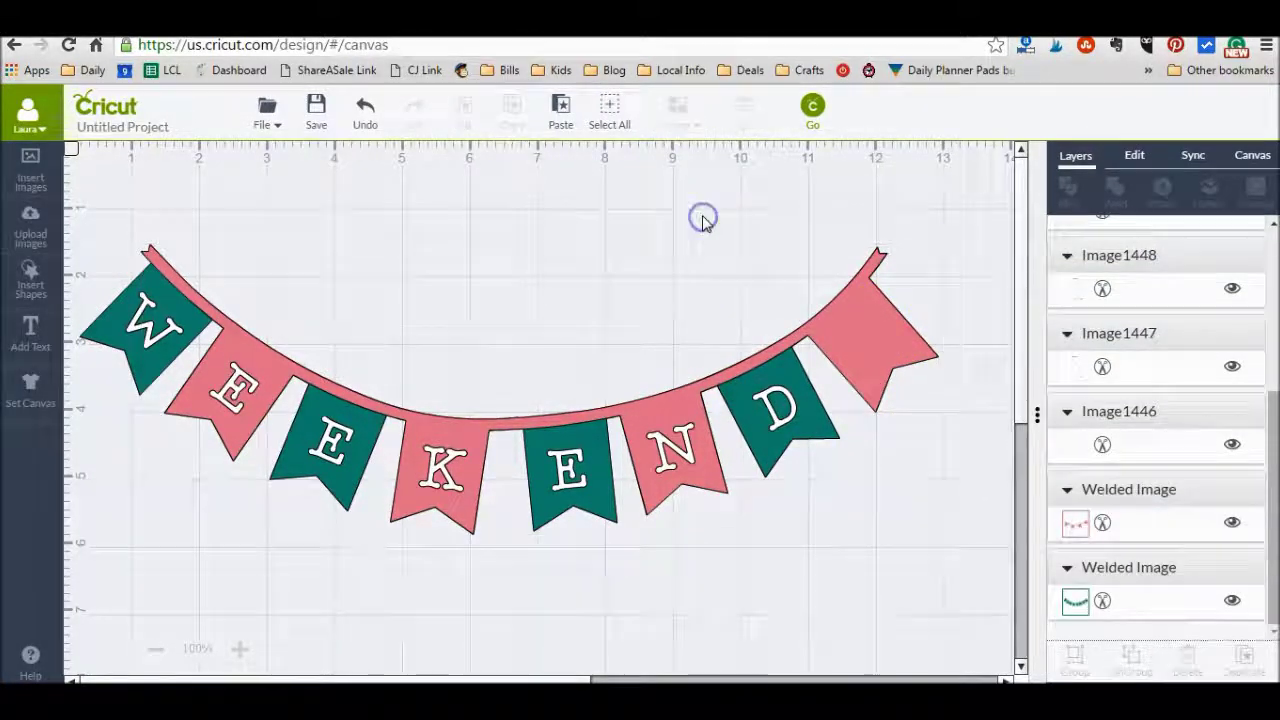
Insert a heart shape, colour it white and place it below the banner at about X 6.1 in, Y 5.41 in.
left_click(50, 288)
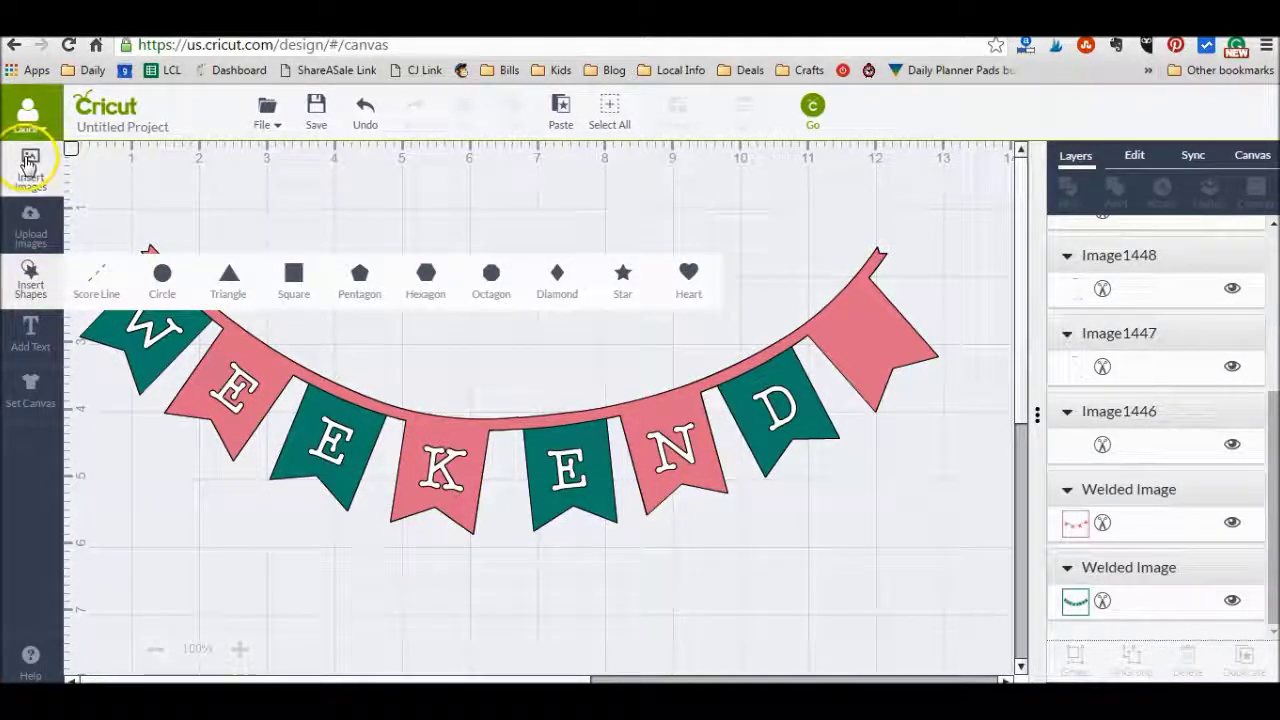
left_click(685, 275)
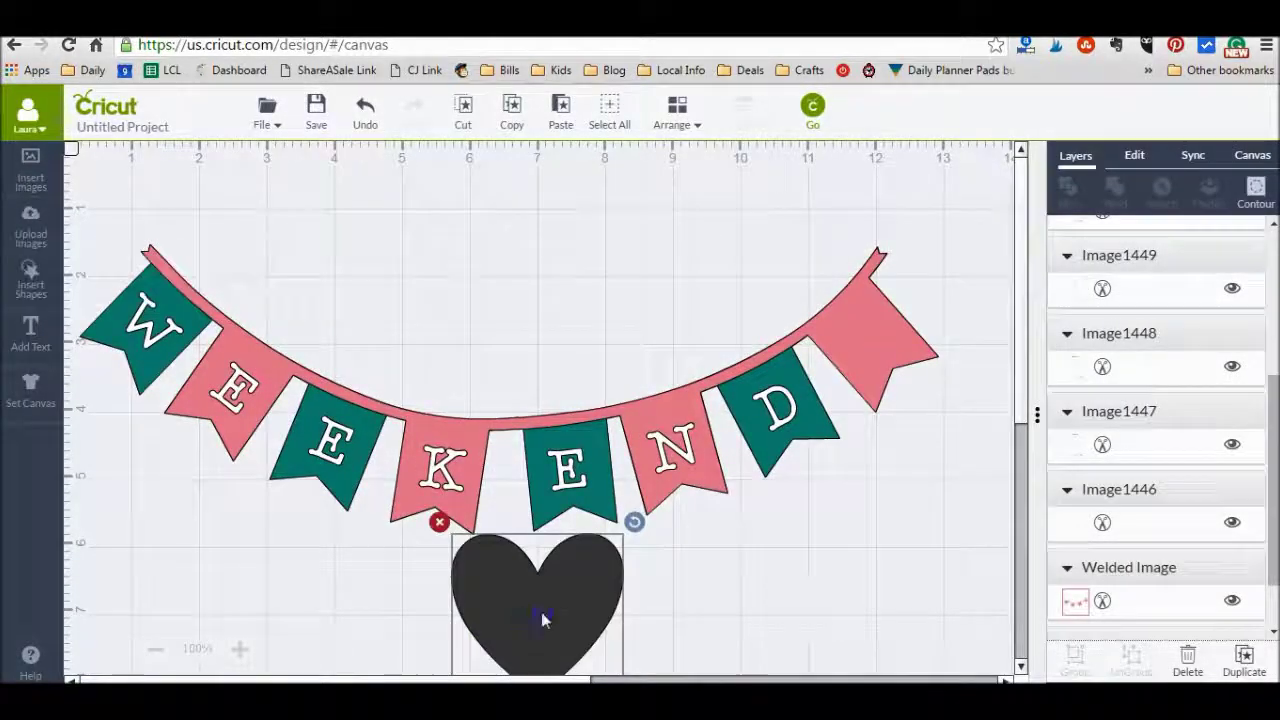
left_click_drag(543, 614, 598, 596)
left_click(1145, 268)
left_click(1075, 268)
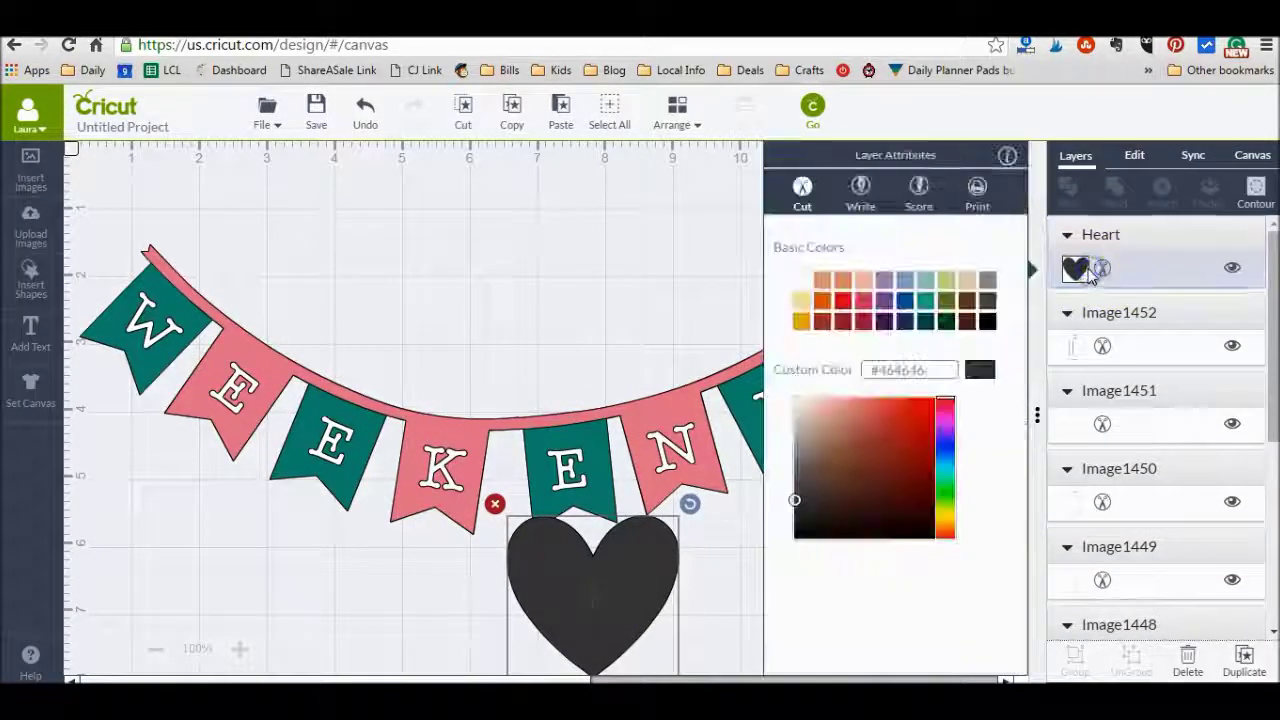
left_click(801, 281)
left_click_drag(613, 600, 583, 592)
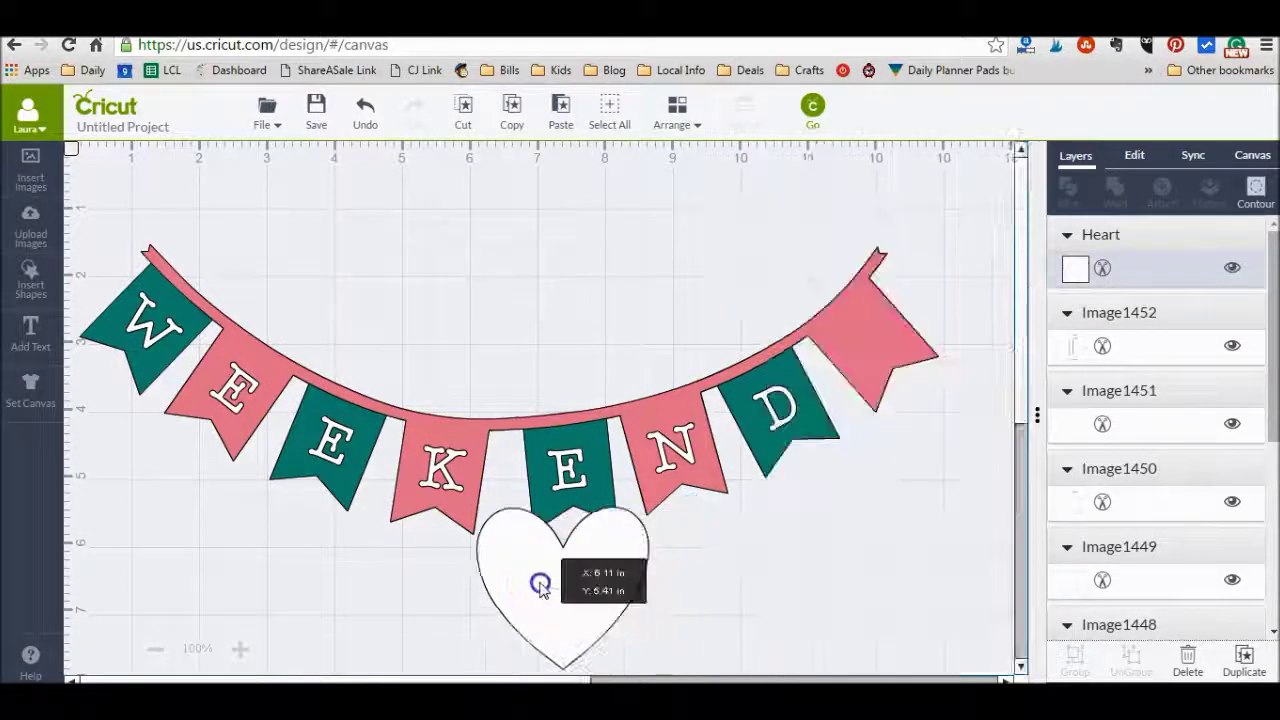
Check the letter D's size and set the heart's height to .61 in to match it, keeping the proportions locked.
left_click(566, 610)
left_click(754, 410)
left_click(1143, 163)
left_click(1135, 285)
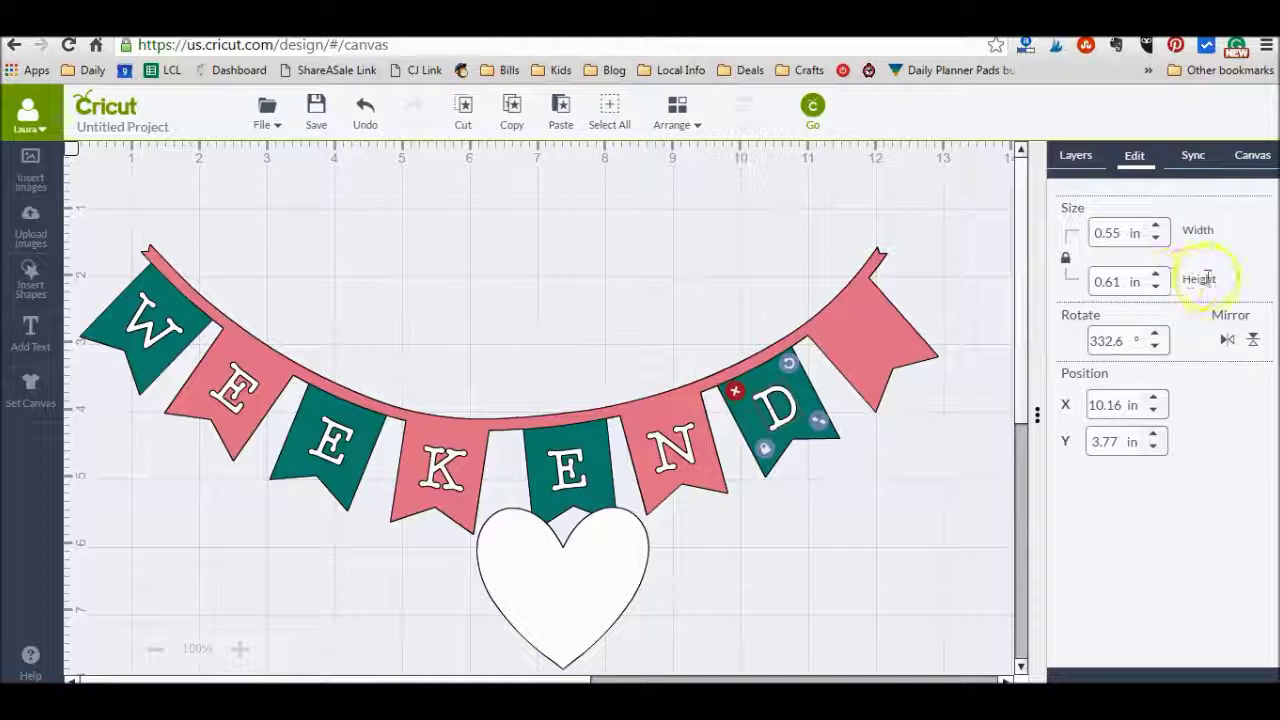
left_click(586, 558)
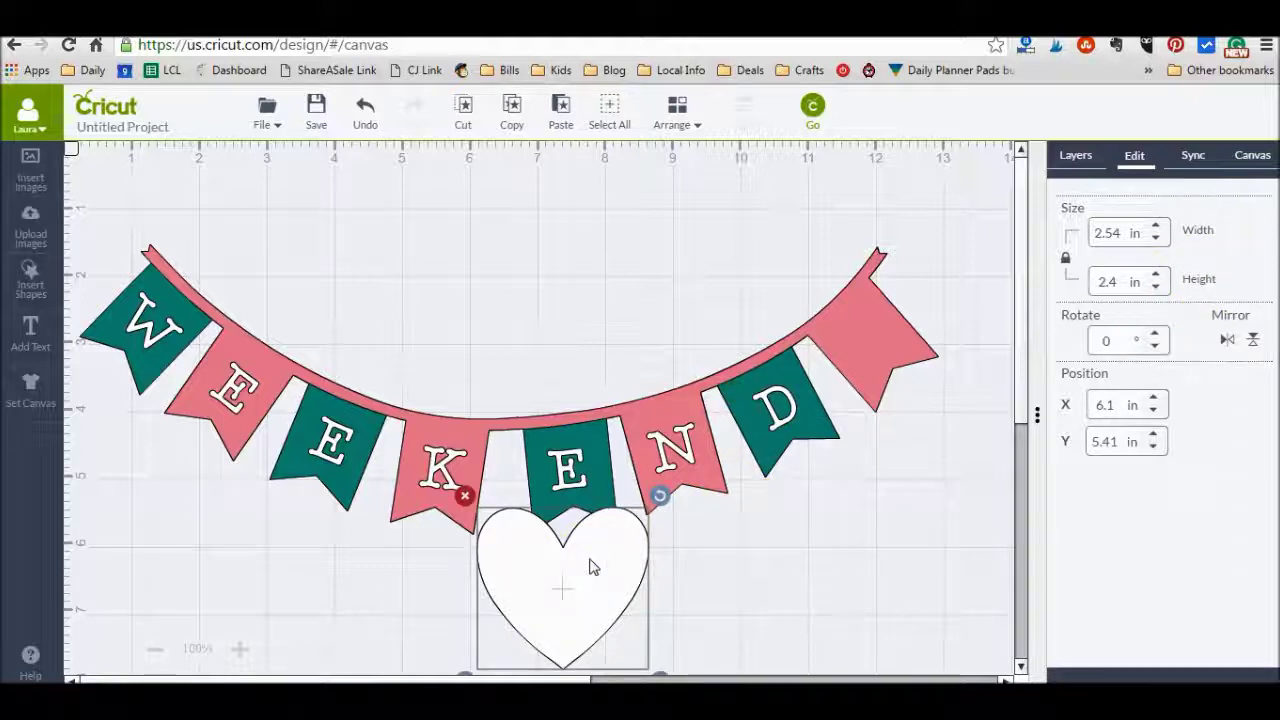
double_click(1104, 283)
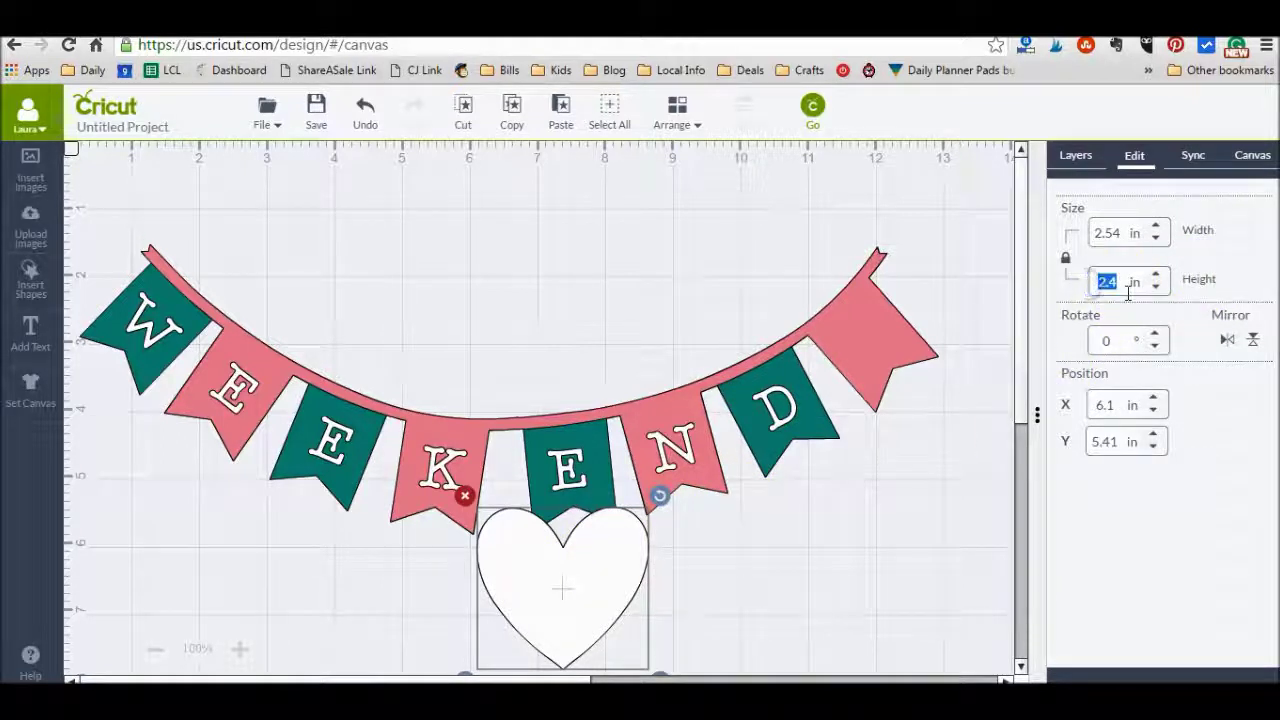
key("Return")
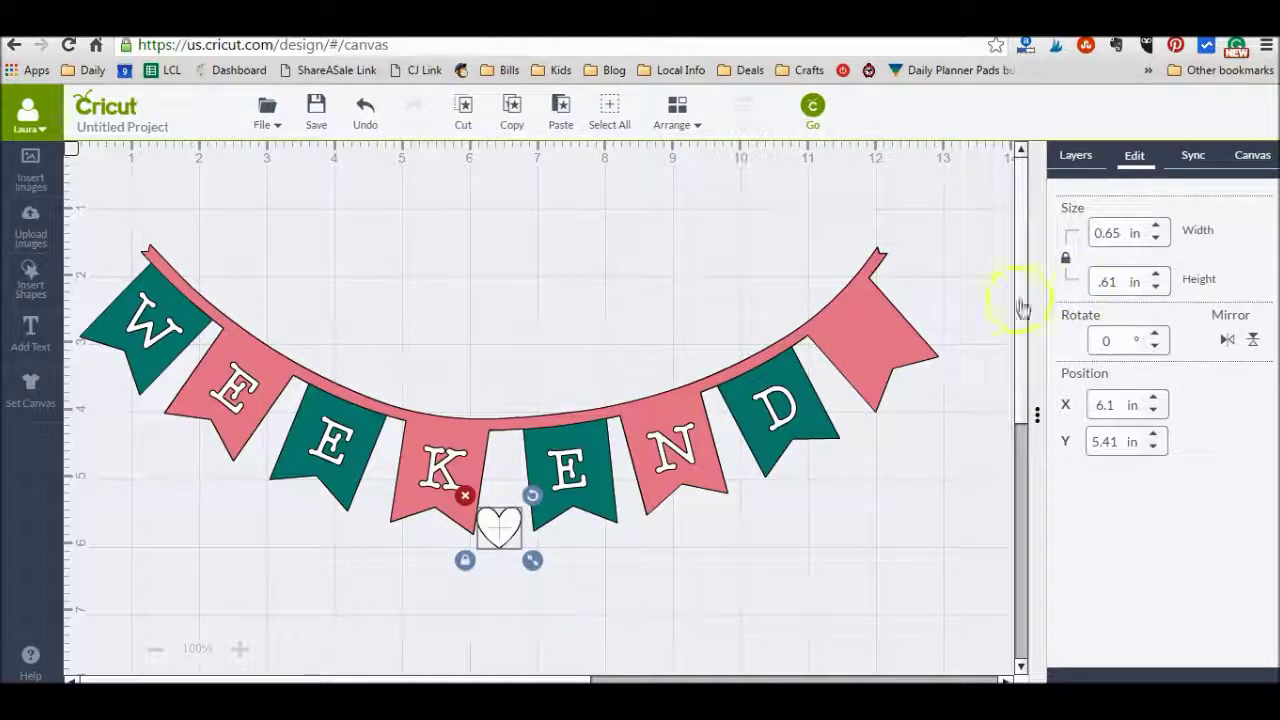
Move the heart onto the last pink flag and rotate it to about 318° so it follows the flag's tilt.
left_click_drag(505, 530, 874, 296)
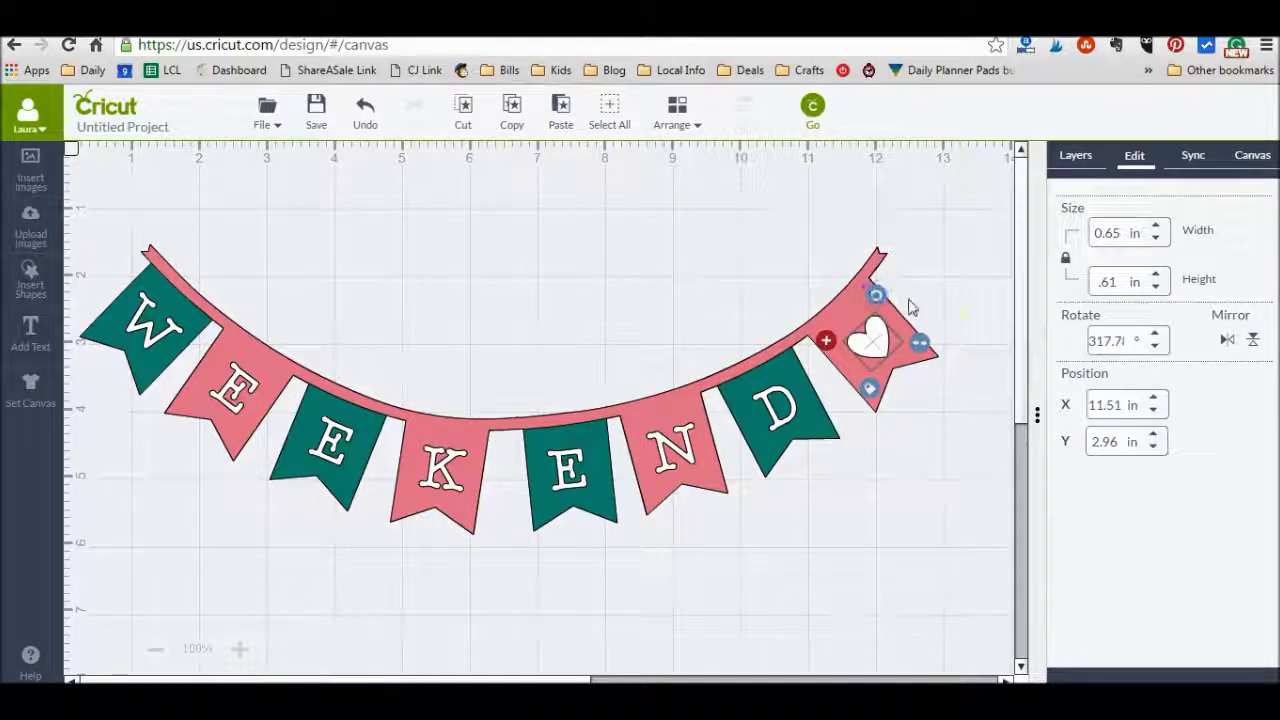
left_click_drag(865, 355, 861, 345)
left_click(742, 284)
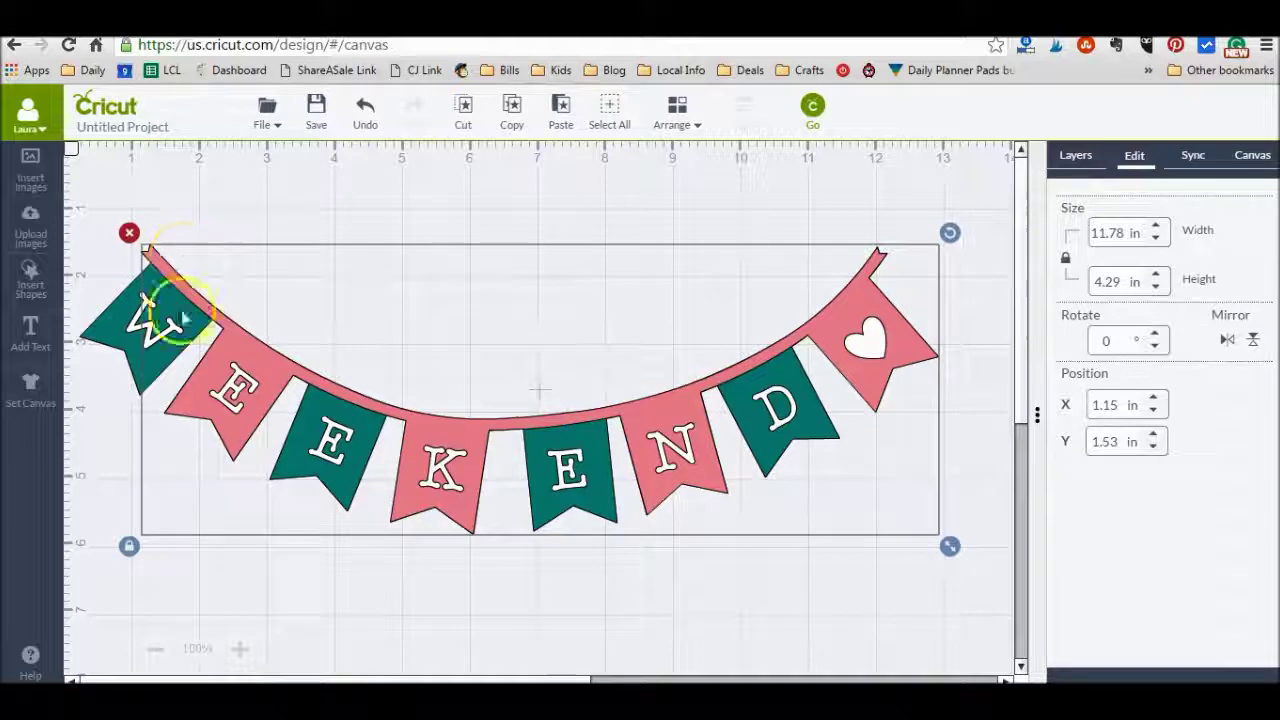
Select all seven letters of WEEKEND and the heart together and weld them into one layer.
left_click(1077, 157)
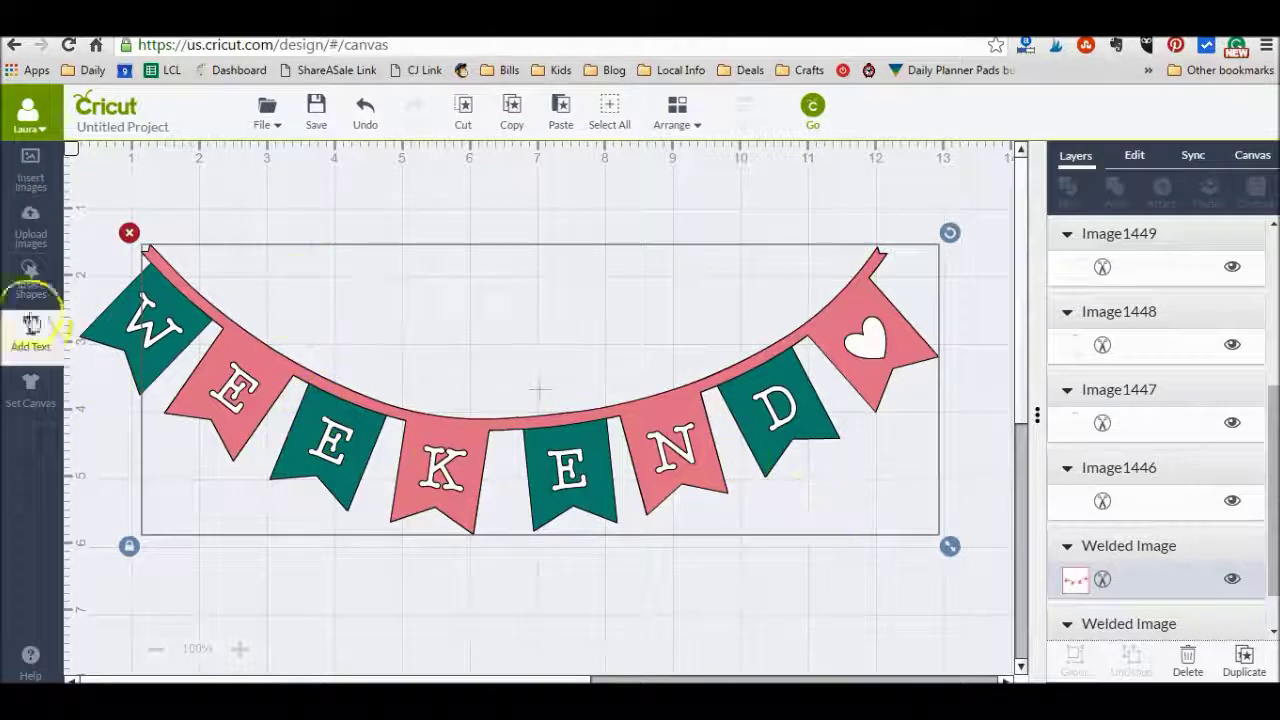
left_click(140, 325)
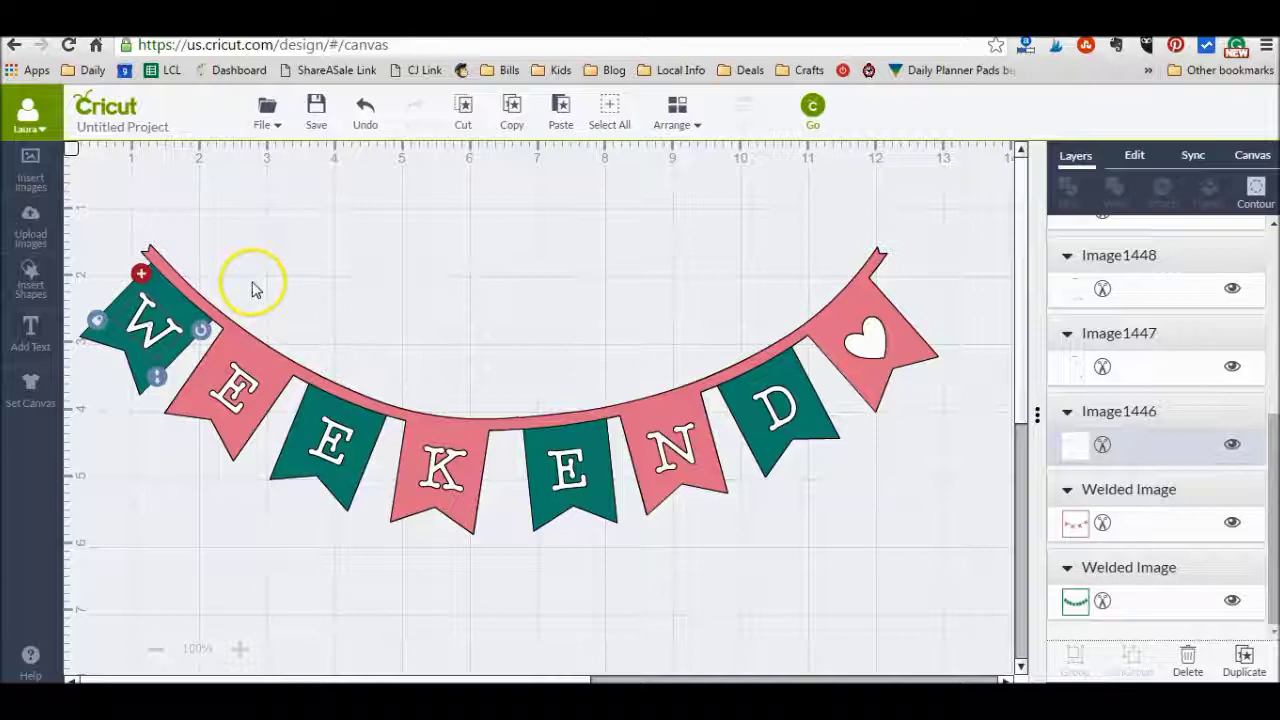
left_click(237, 393, "shift")
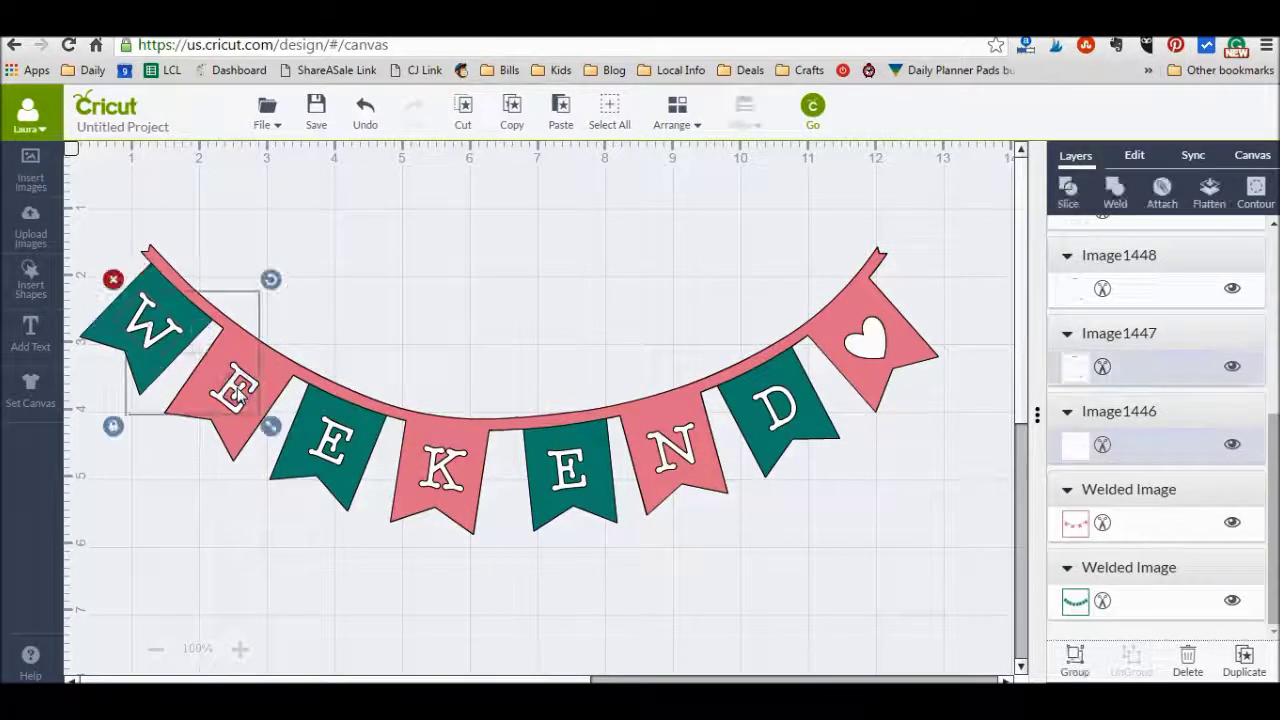
left_click(325, 452, "shift")
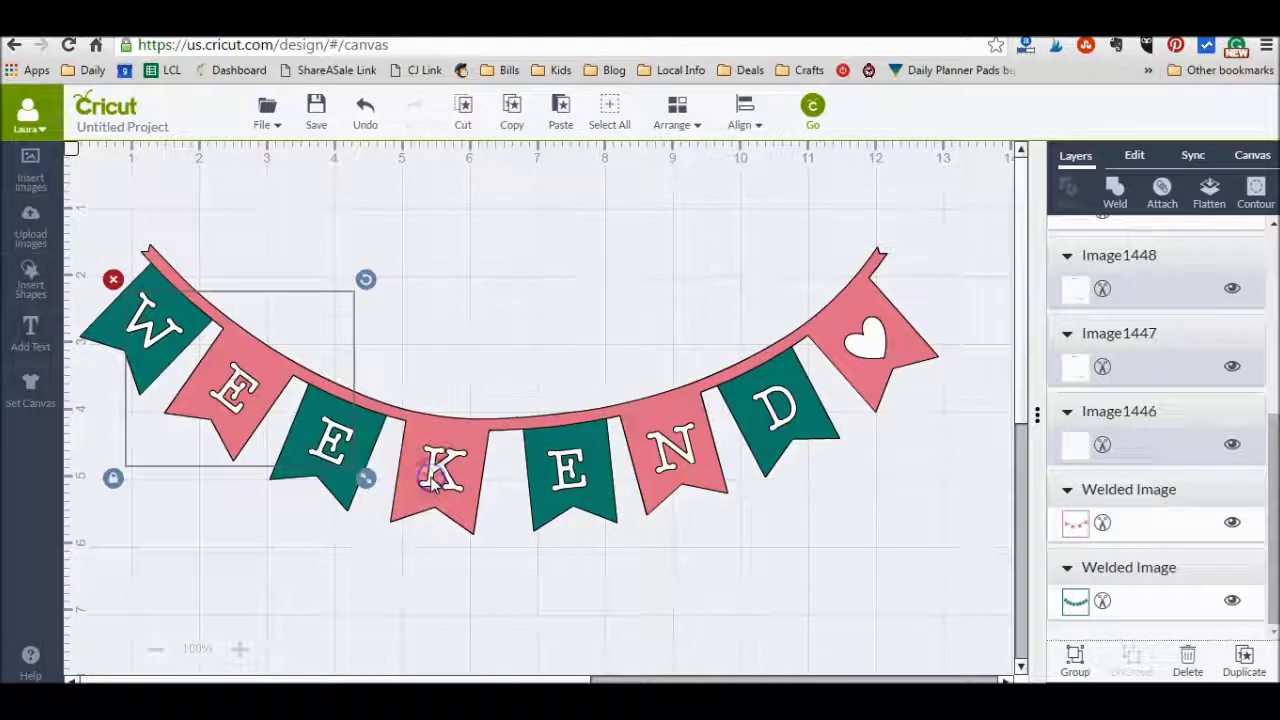
left_click(478, 480, "shift")
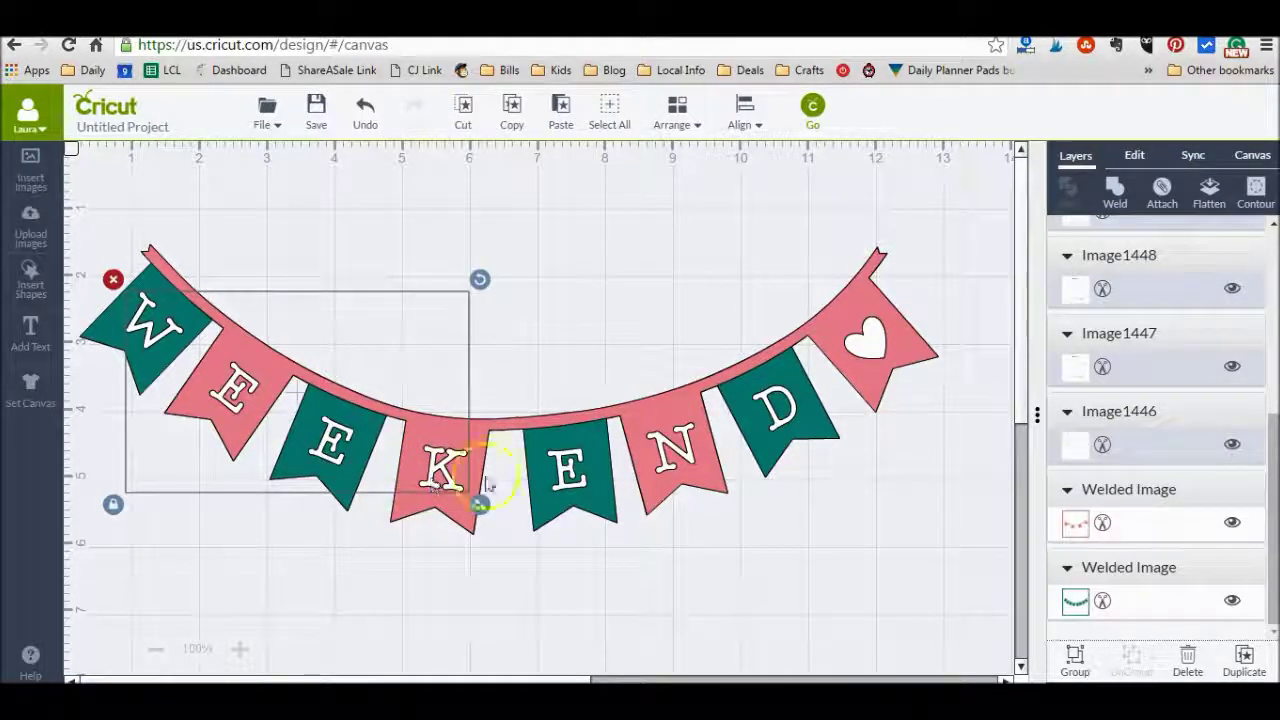
left_click(568, 477, "shift")
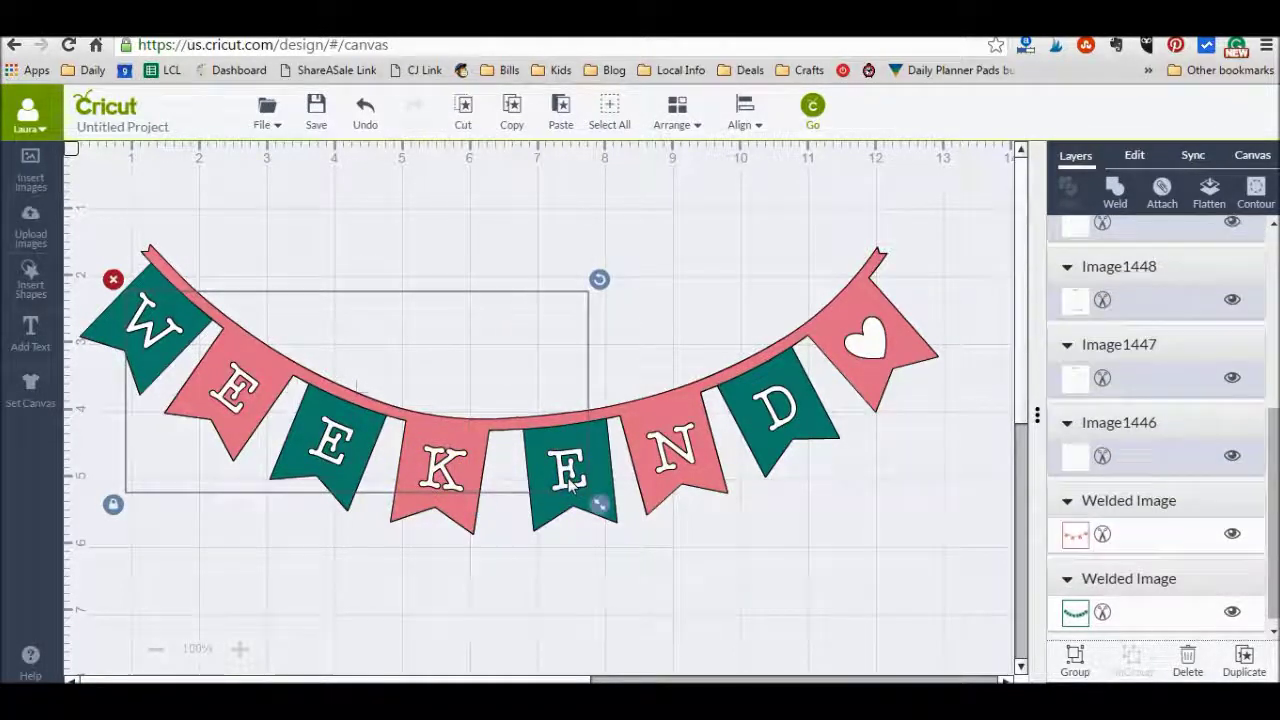
left_click(670, 455, "shift")
left_click(777, 425, "shift")
left_click(866, 350, "shift")
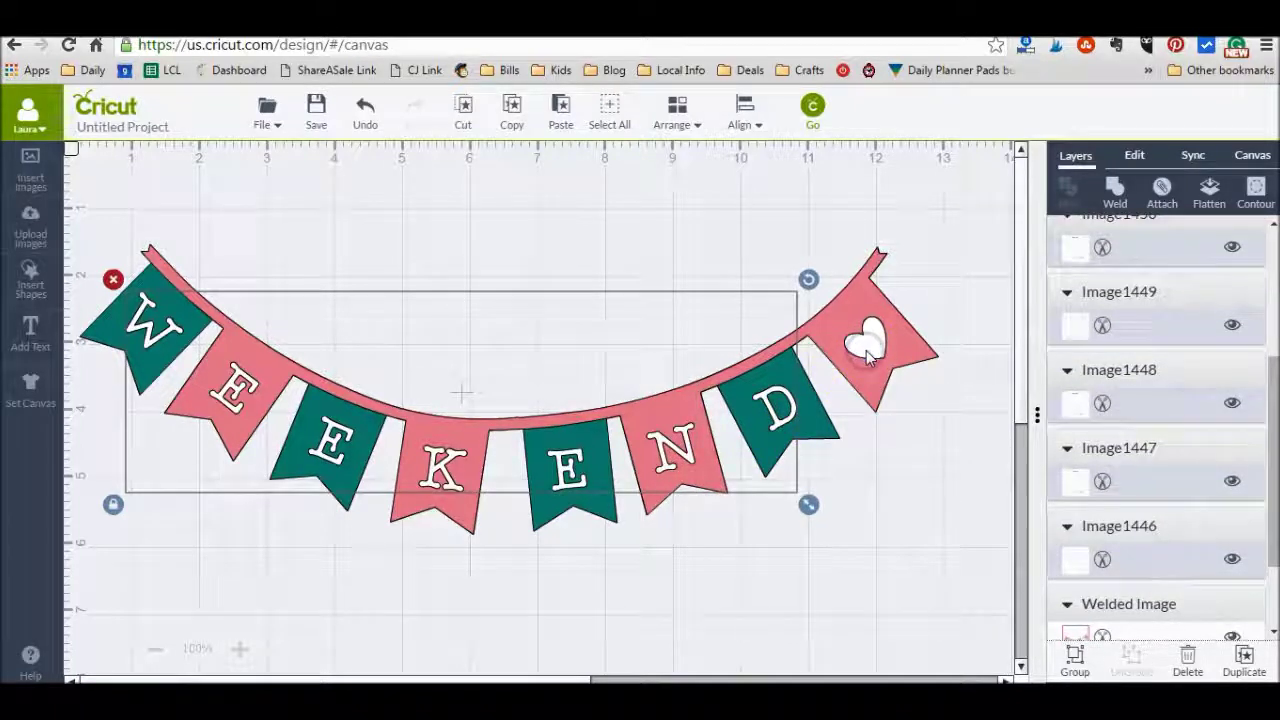
left_click(866, 352, "shift")
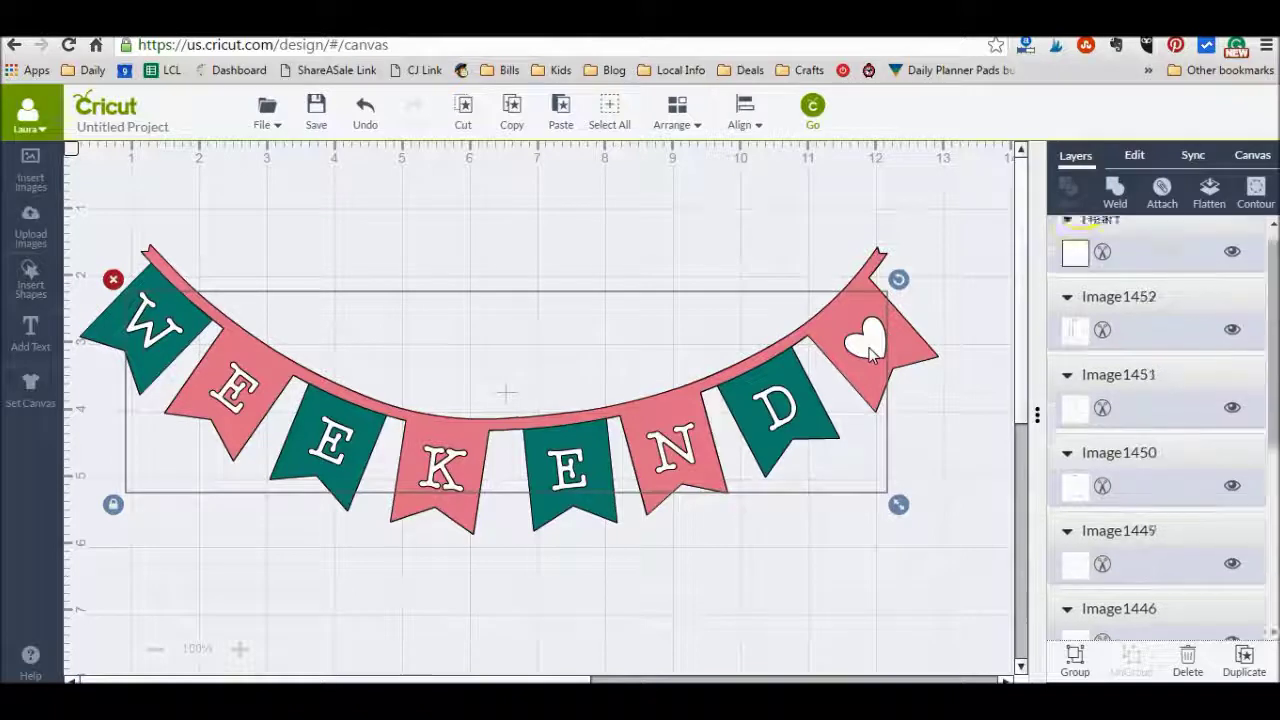
left_click(1117, 189)
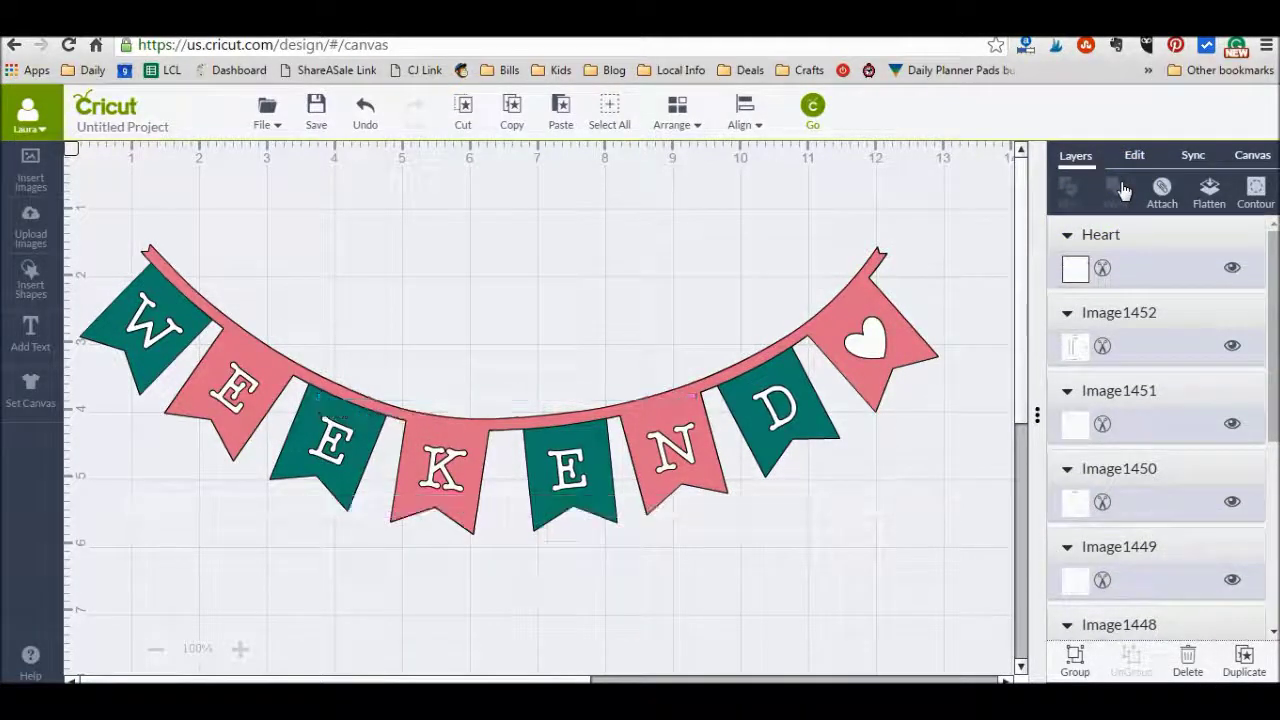
Change the white, pink and green welded layers to the Print type and clear the selection.
left_click(1122, 268)
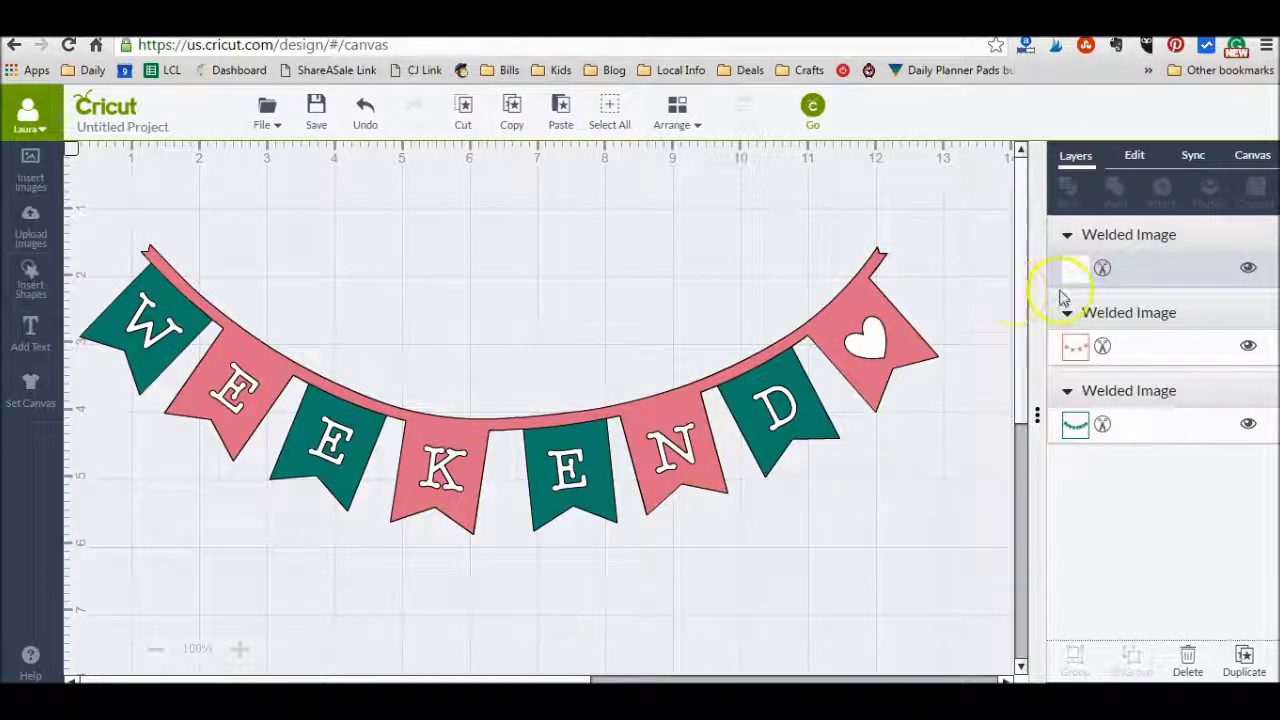
left_click(1104, 270)
left_click(976, 192)
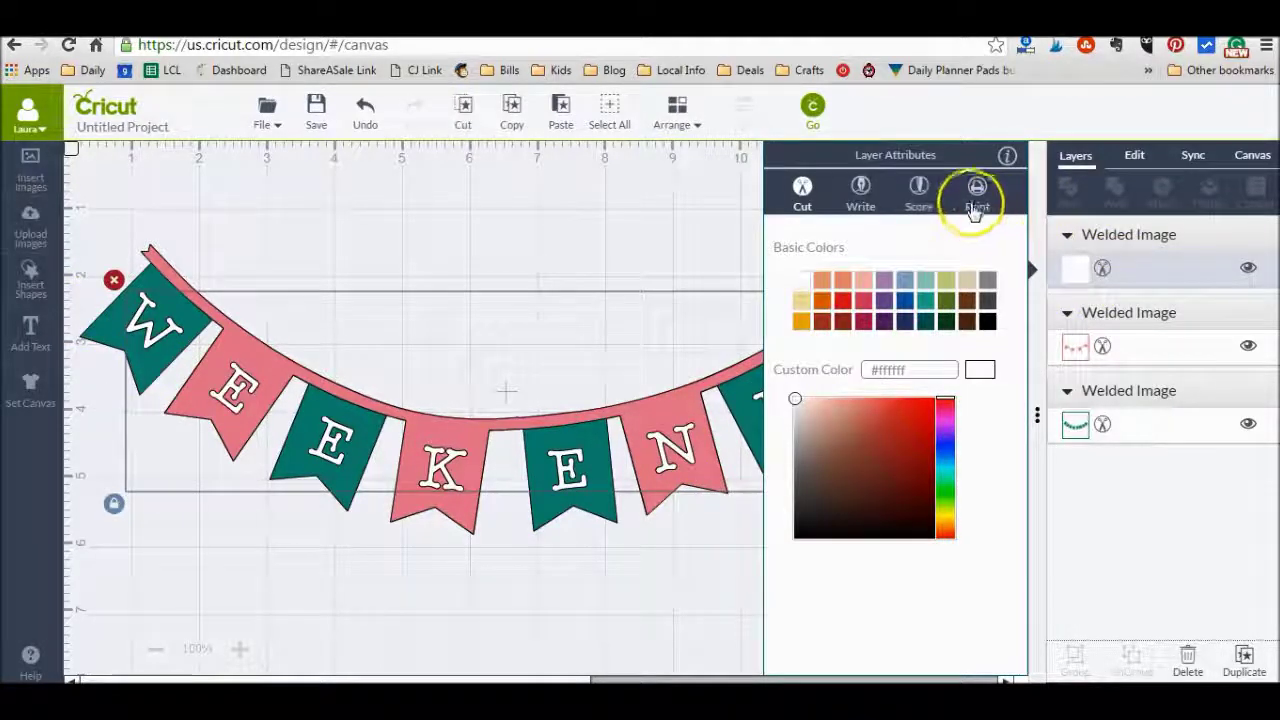
left_click(1104, 346)
left_click(977, 192)
left_click(1095, 393)
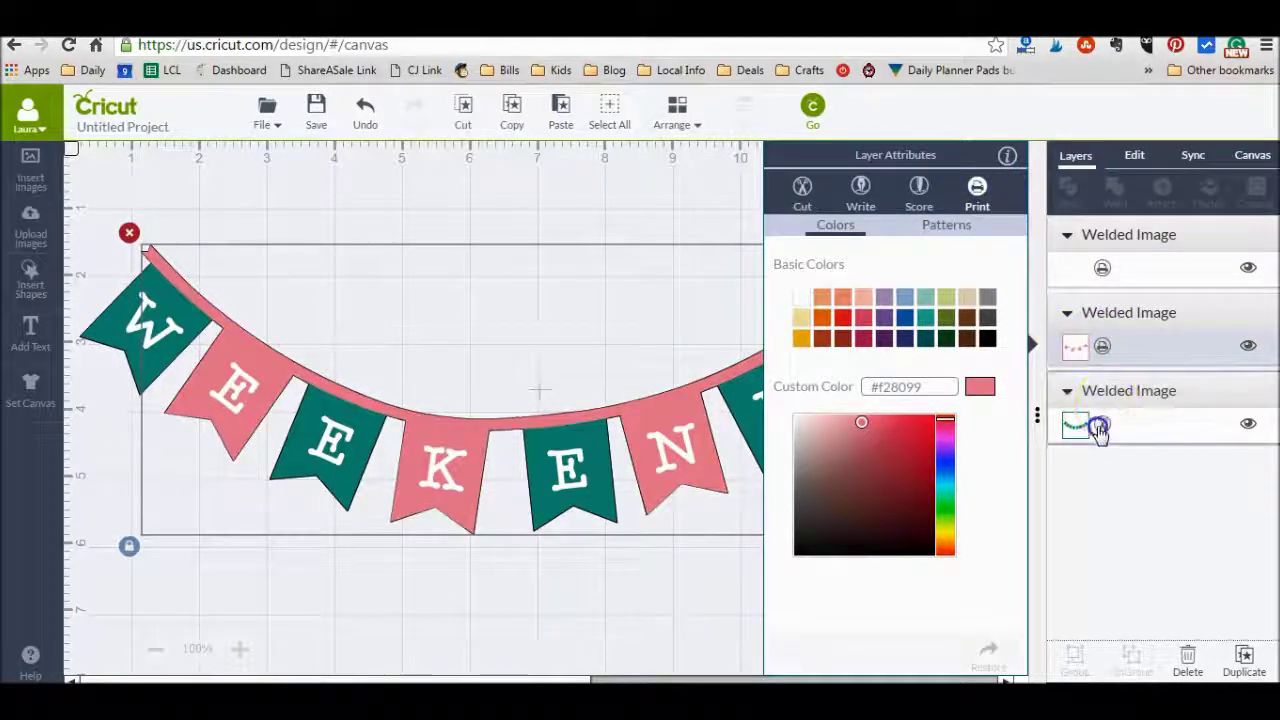
left_click(977, 190)
left_click(657, 508)
left_click(578, 576)
left_click(568, 595)
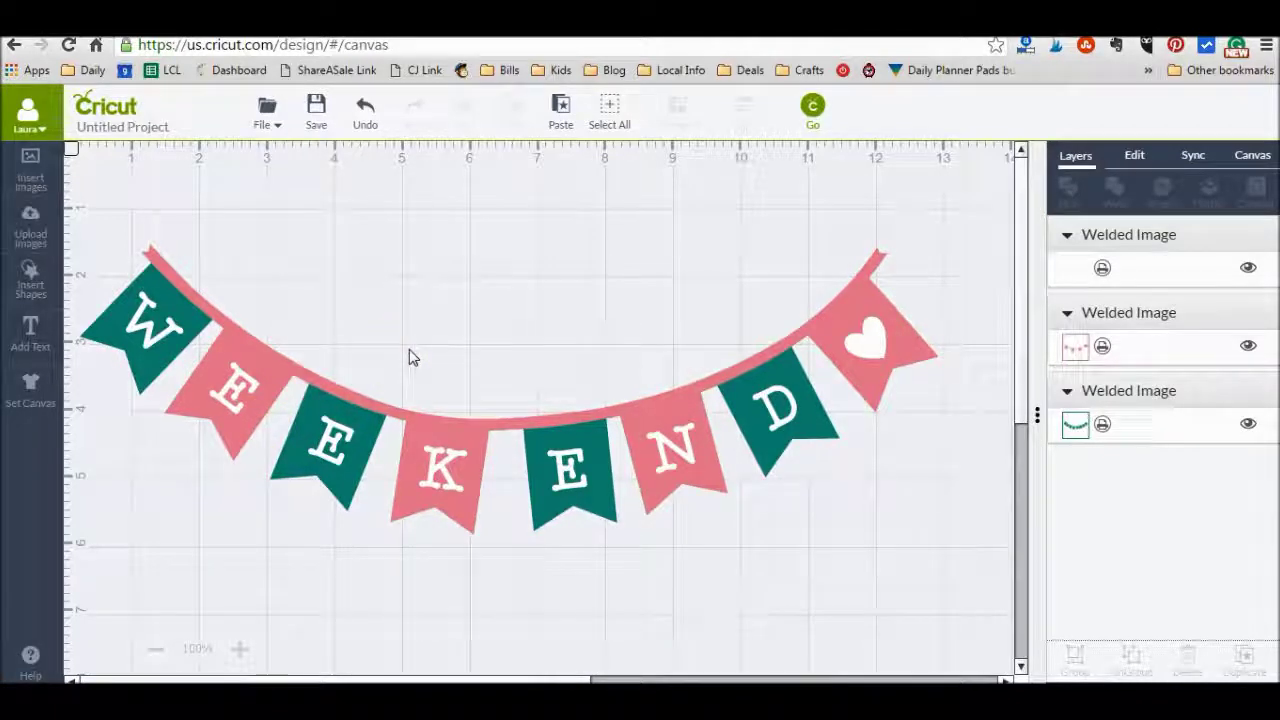
Recolour the pink banner layer to Jade and the green flag layer to a darker teal.
left_click(1090, 346)
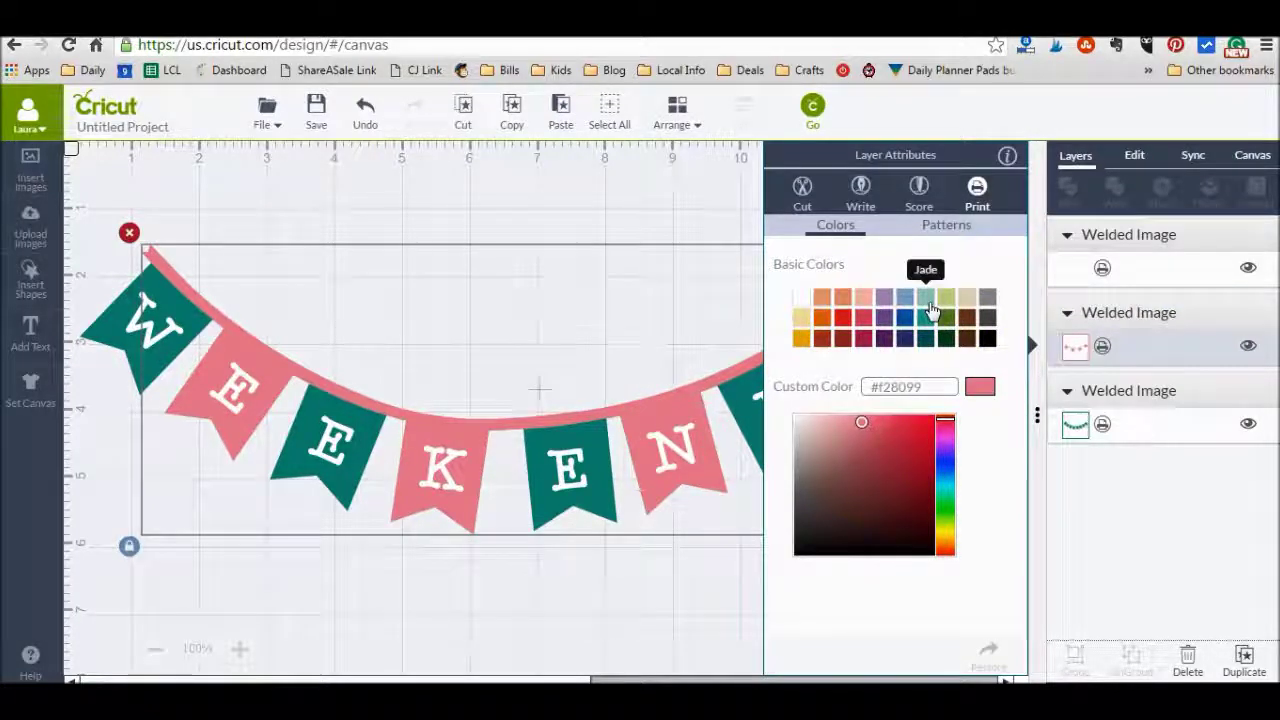
left_click(930, 311)
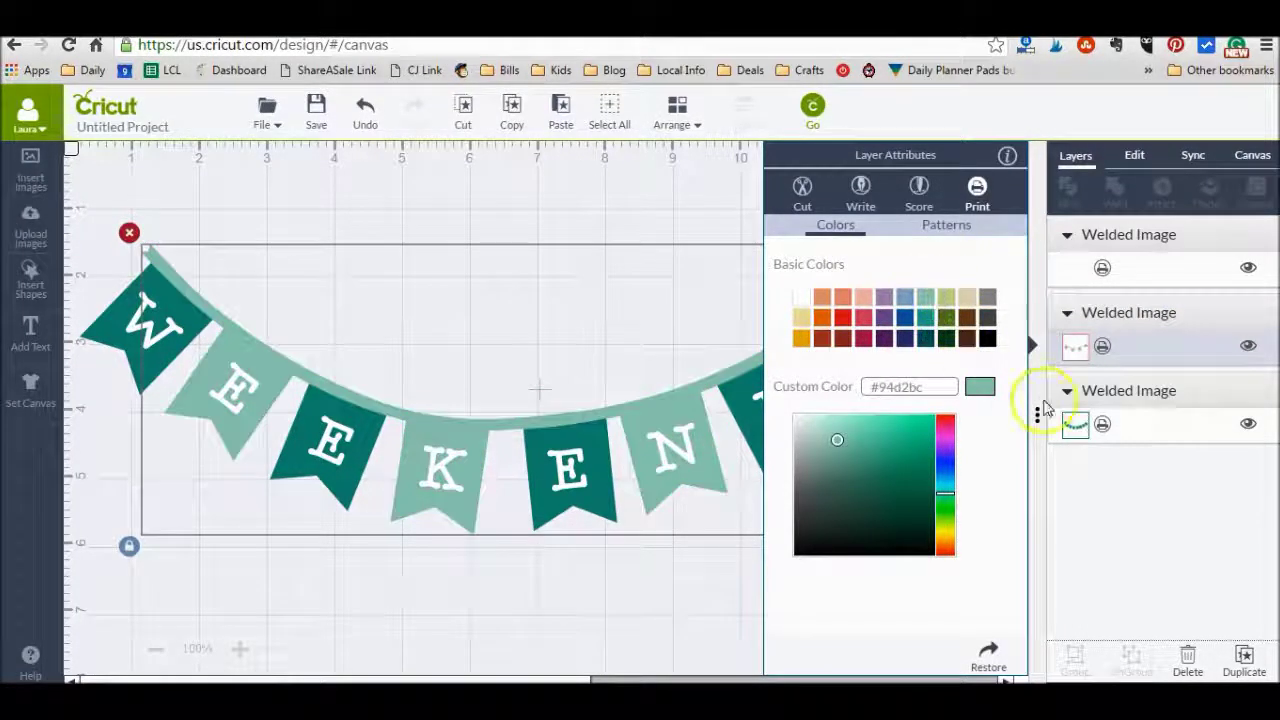
left_click(1072, 432)
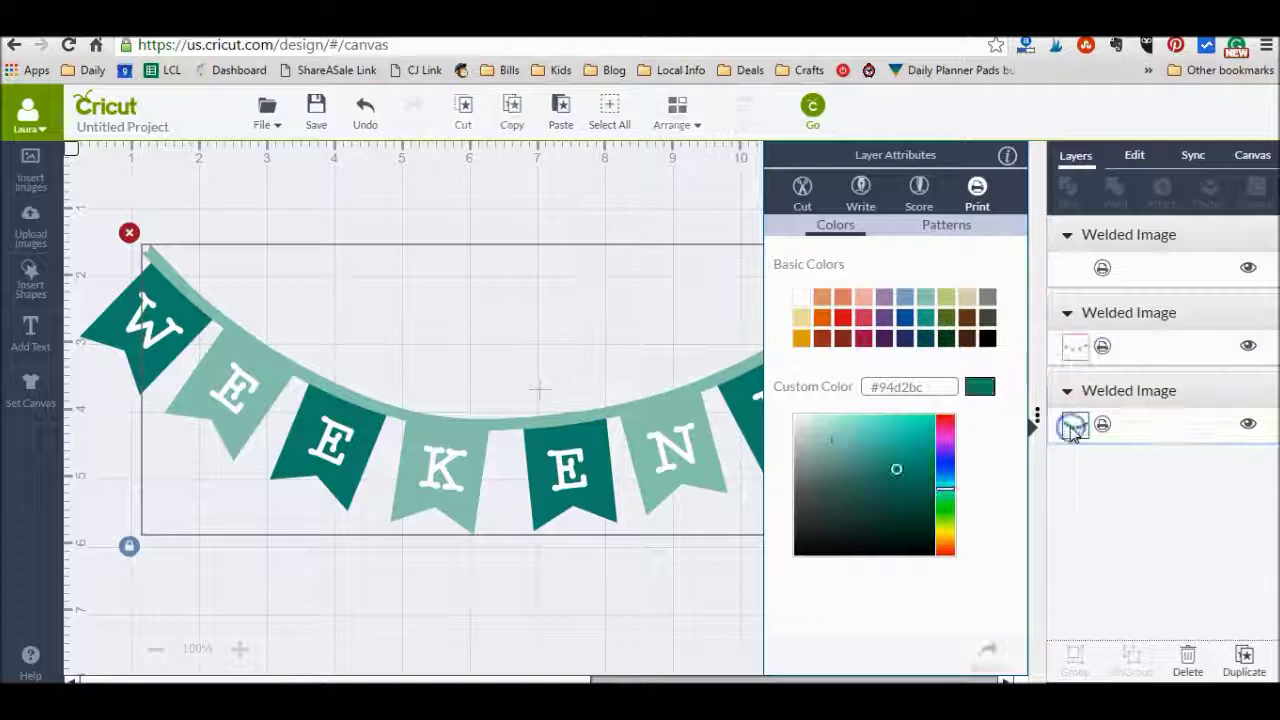
left_click(926, 342)
left_click(640, 345)
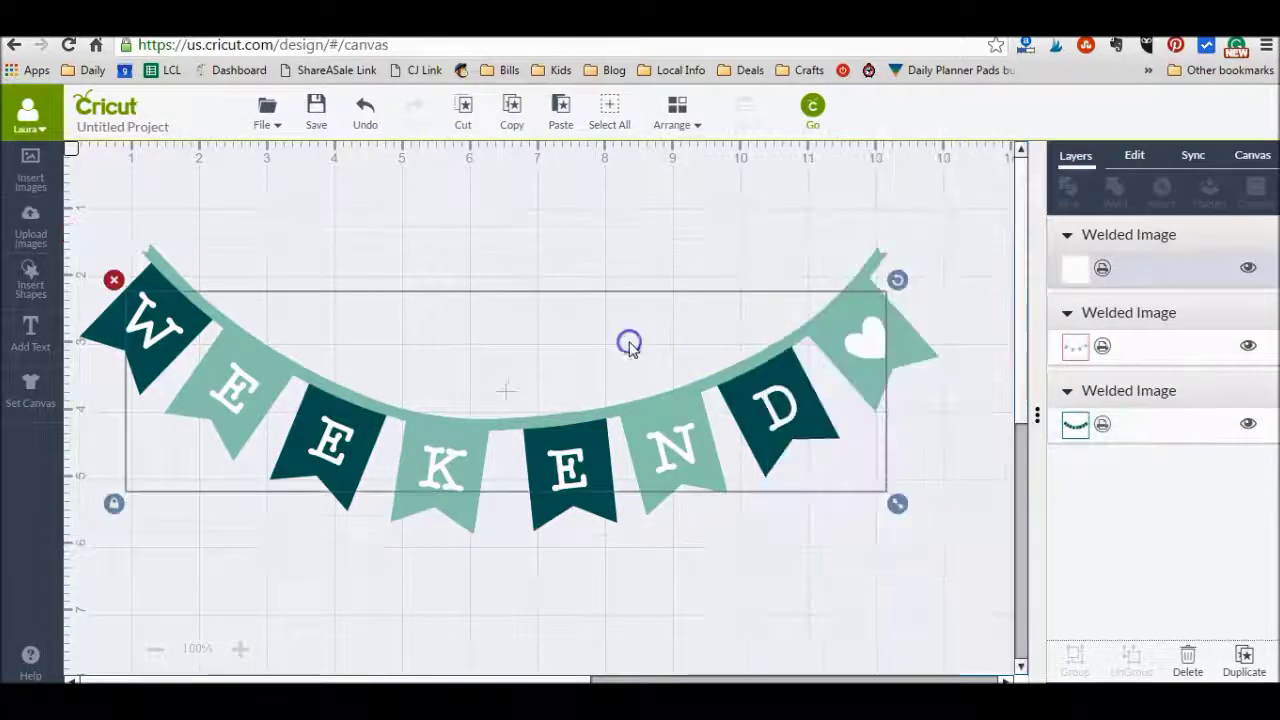
Select all the layers, try to set their combined width to 3.125 in, and undo the resize.
left_click(678, 128)
left_click(608, 118)
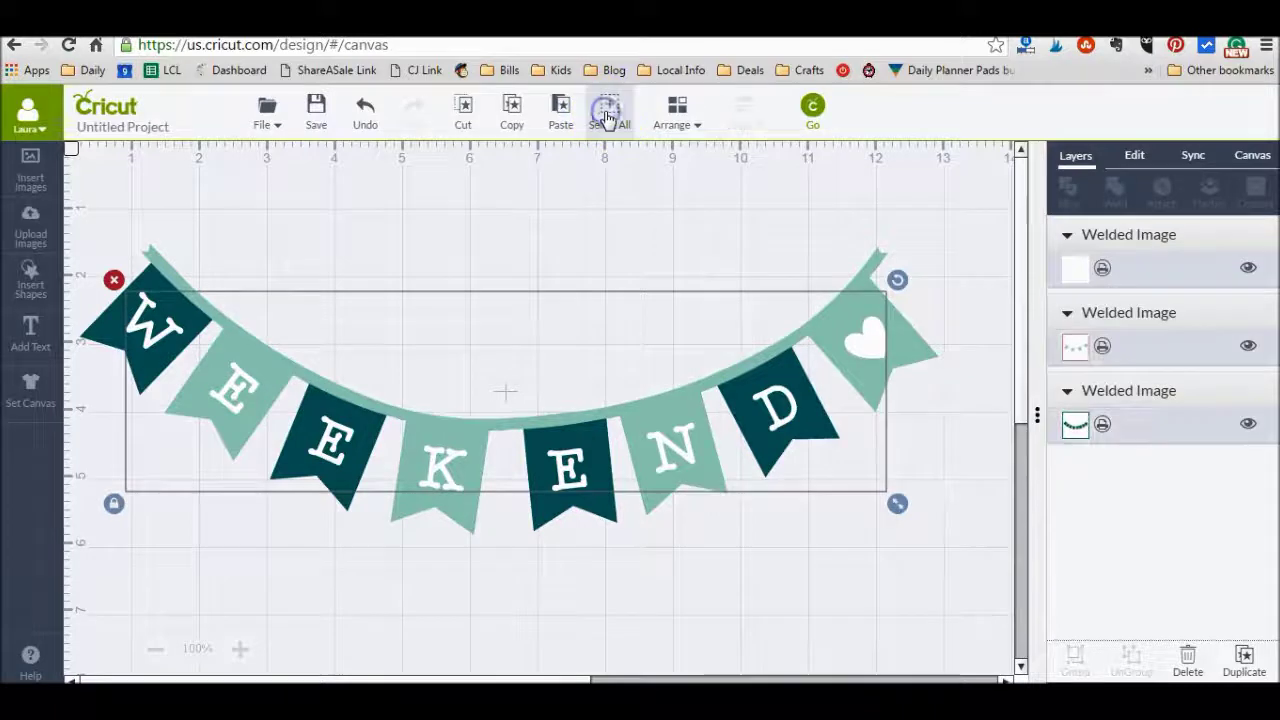
left_click(1134, 158)
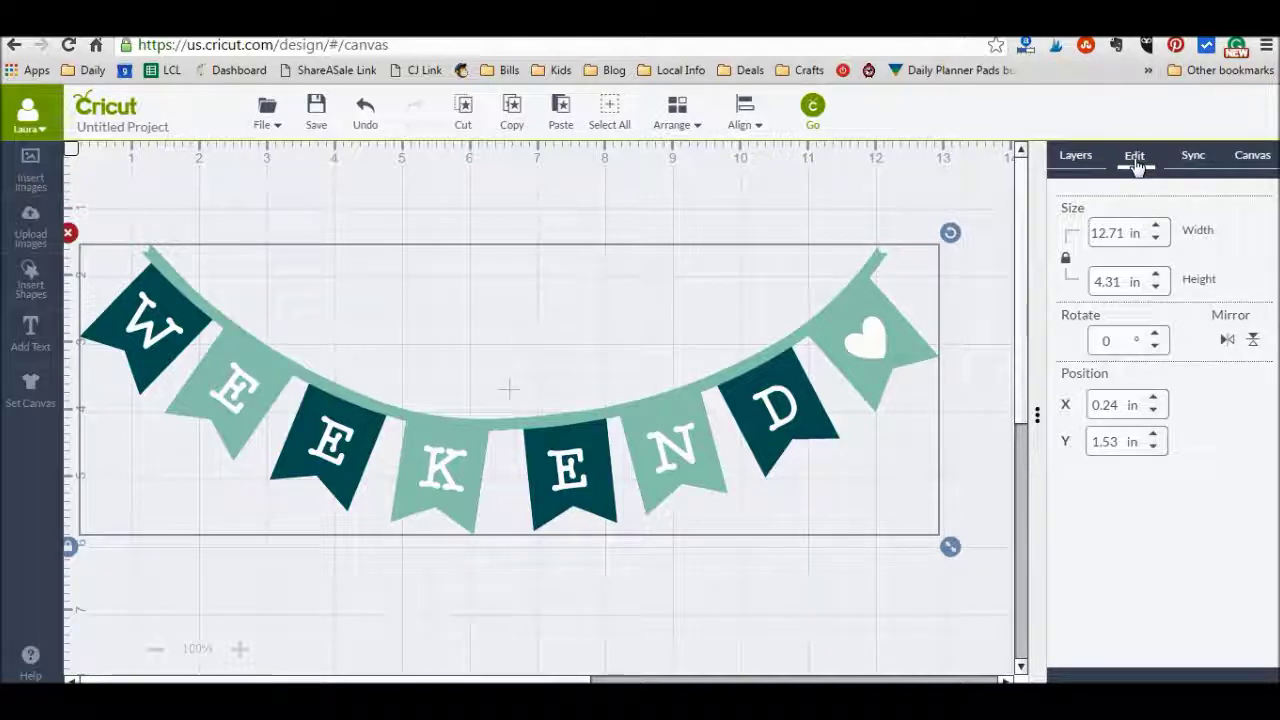
left_click(1136, 168)
left_click(1129, 231)
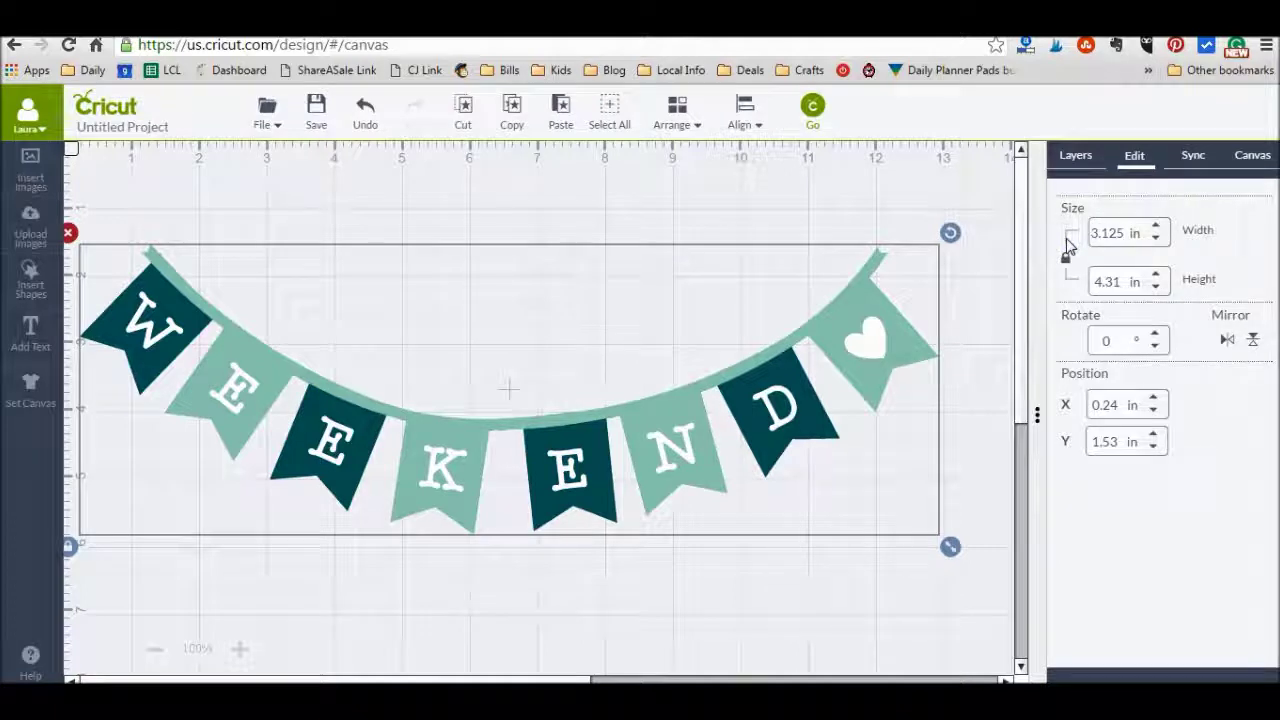
key("Return")
left_click(1130, 215)
left_click(366, 112)
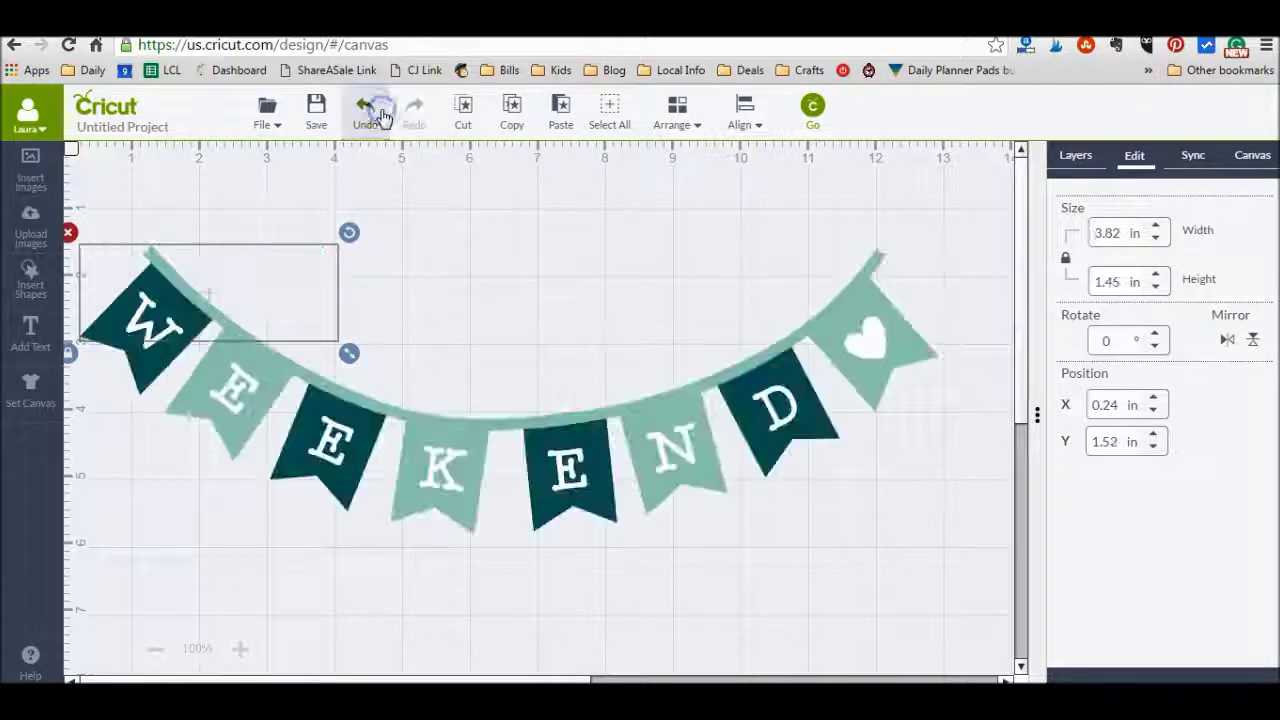
Attach the three selected welded layers into a single set.
left_click(1082, 154)
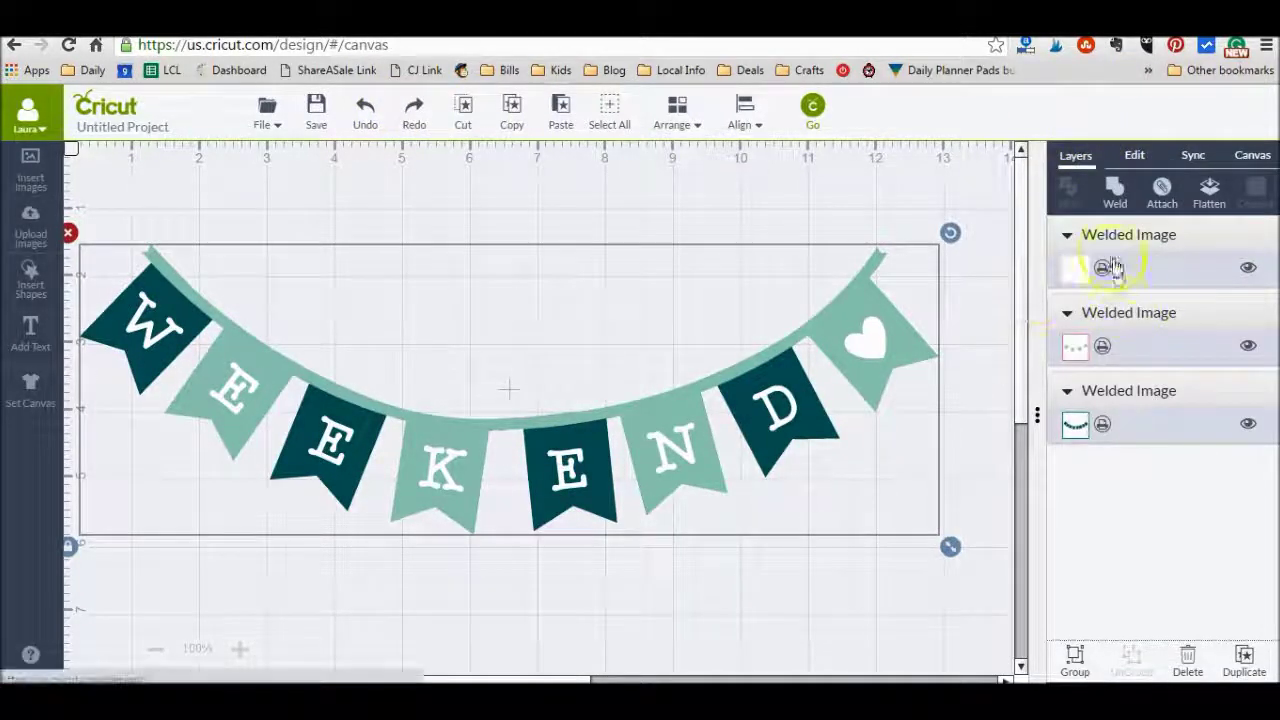
left_click(1160, 195)
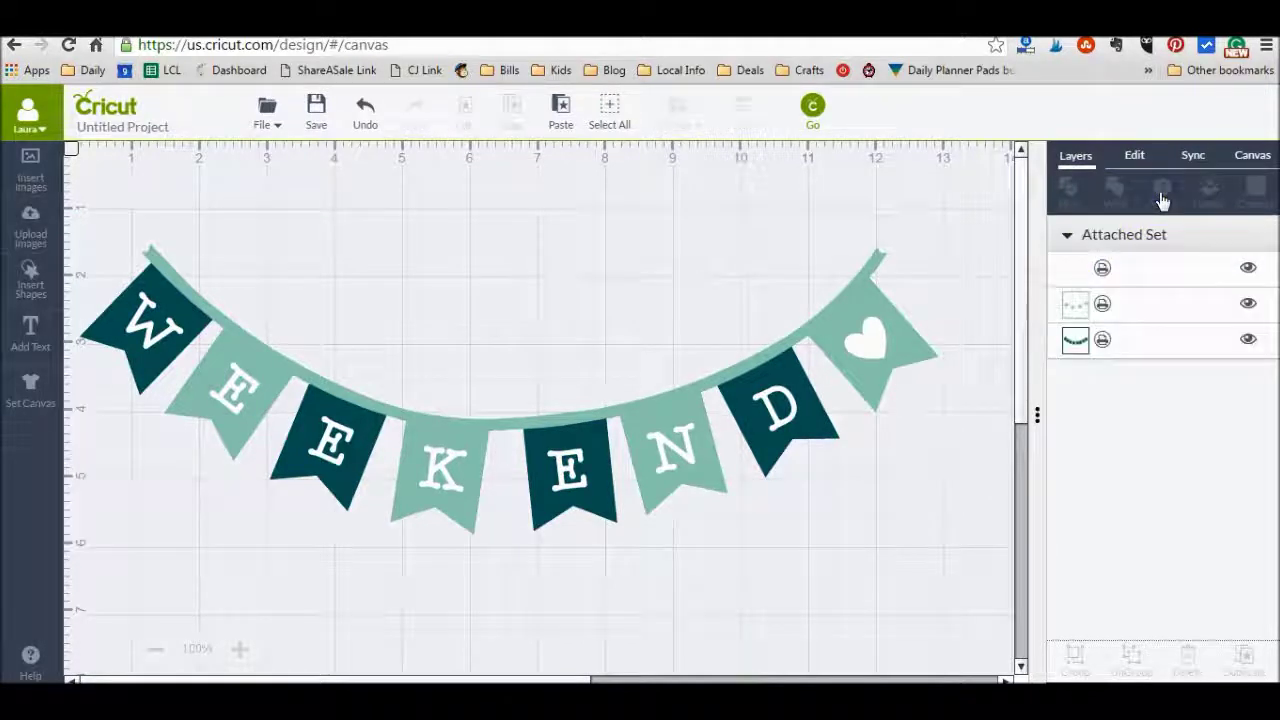
Set the attached banner's width to 3.125 in with proportions locked and move it to about X 0.13 in, Y 0.28 in.
left_click(1140, 157)
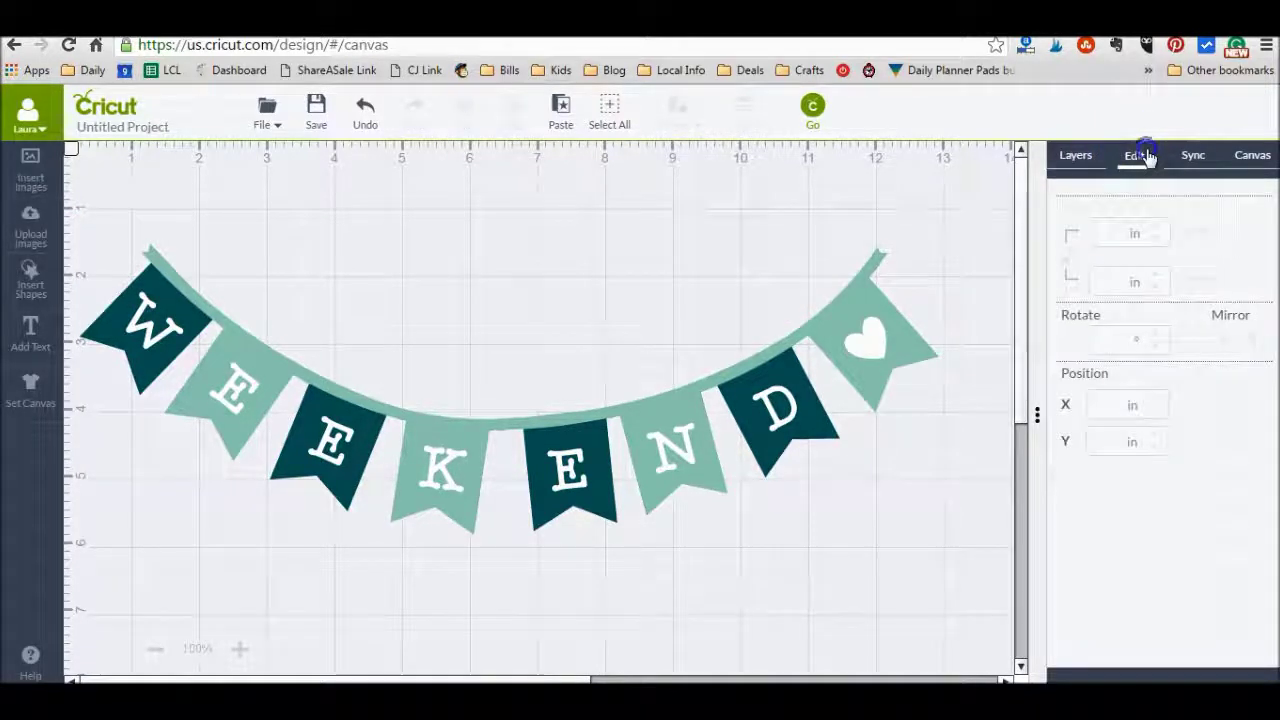
left_click(730, 420)
left_click(813, 400)
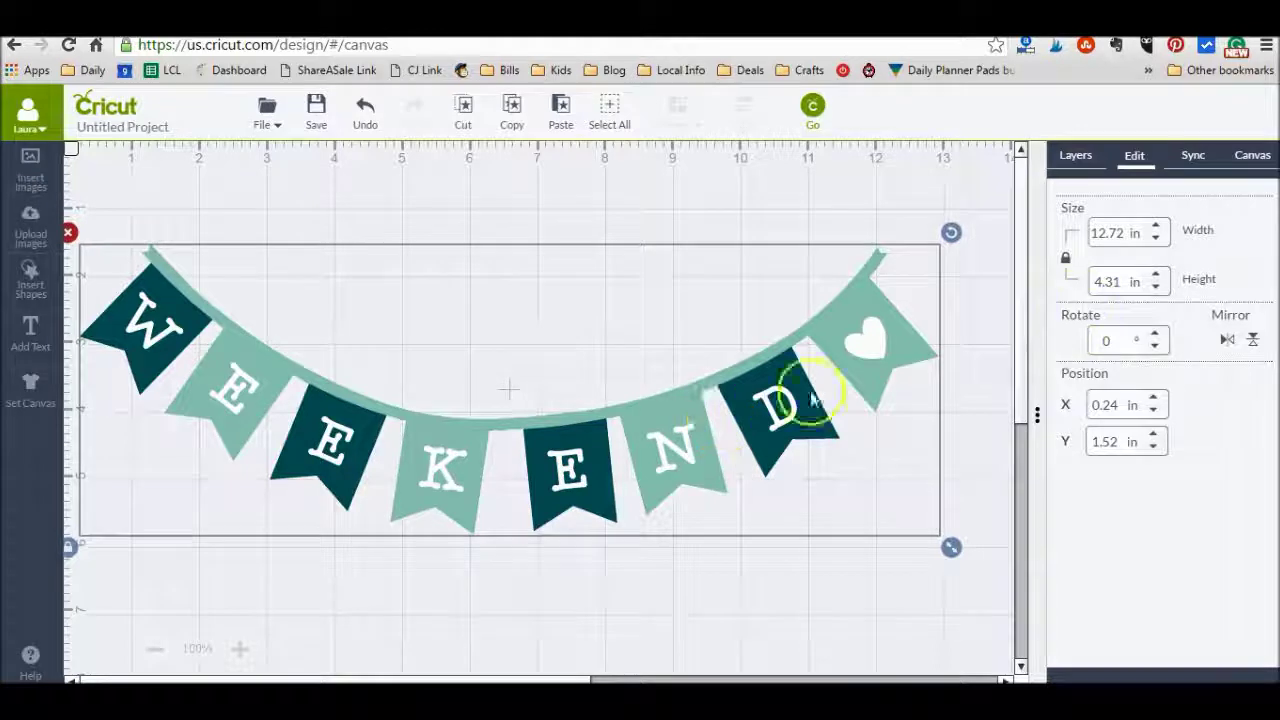
left_click_drag(1127, 233, 1050, 235)
type("125")
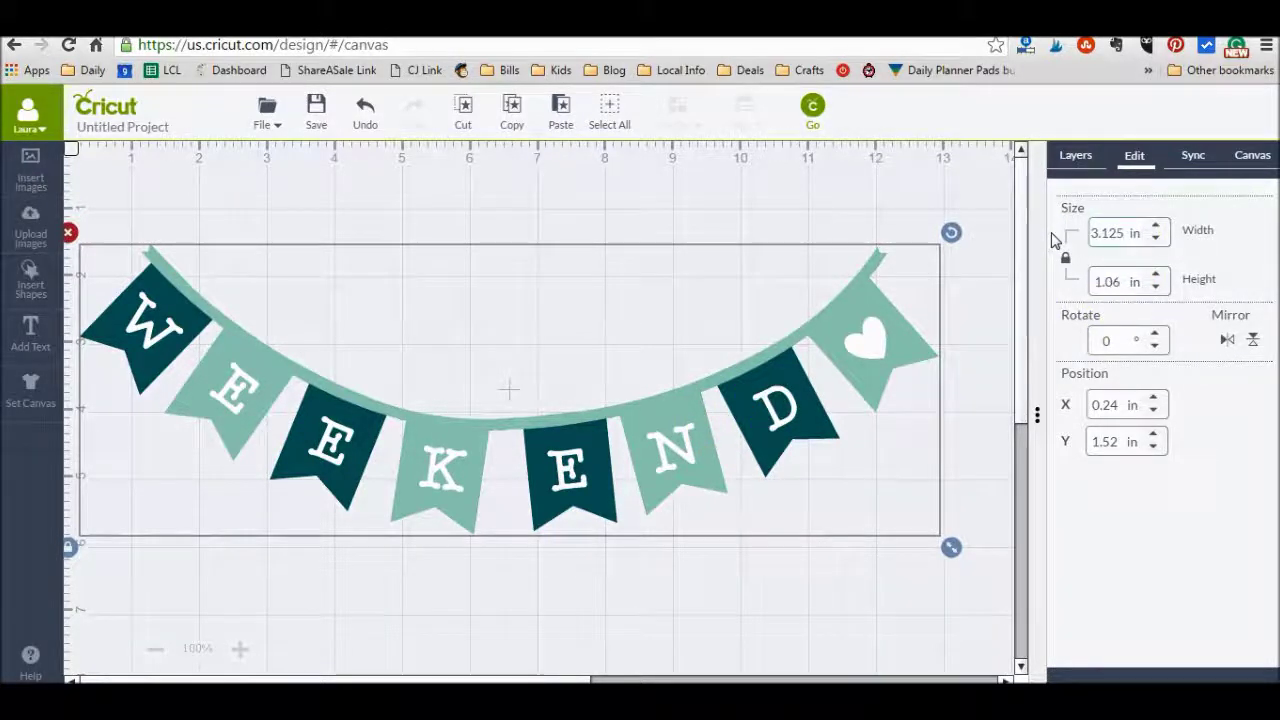
key("Return")
left_click_drag(244, 288, 234, 203)
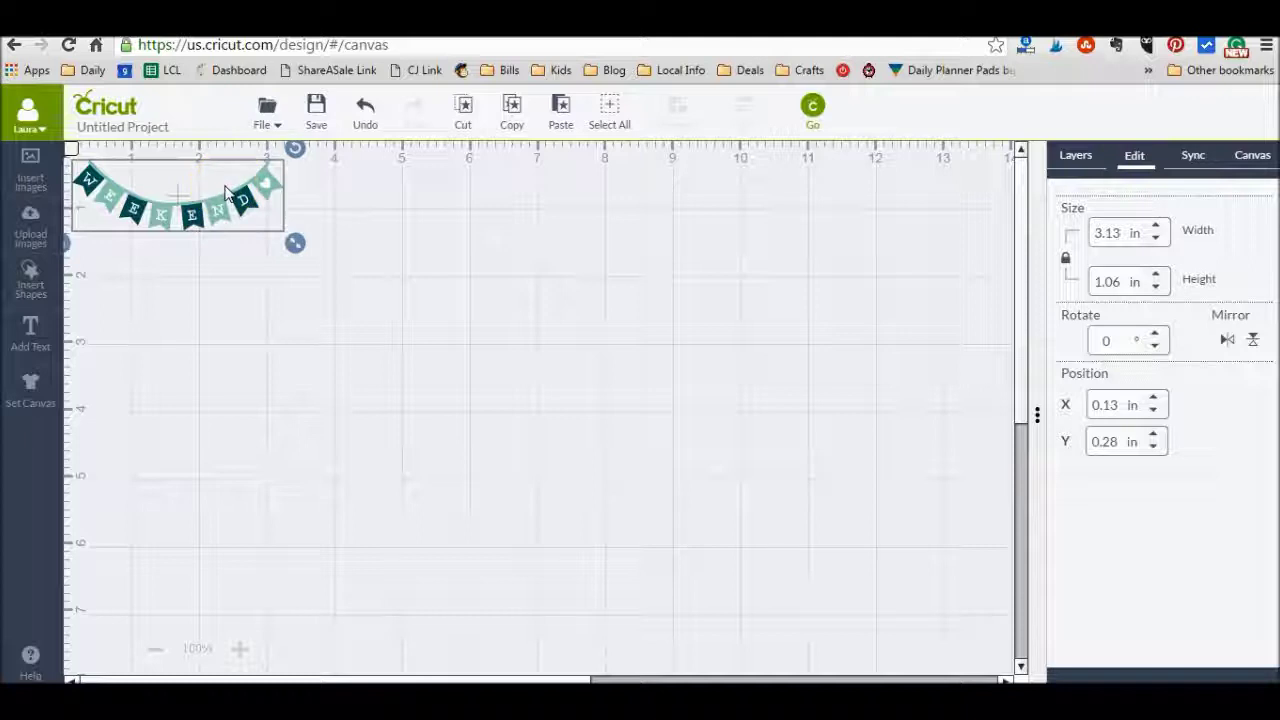
Preview 10 project copies on the mat, examine how the banners are arranged on the 8.5X11 page, and return to the canvas.
left_click(812, 108)
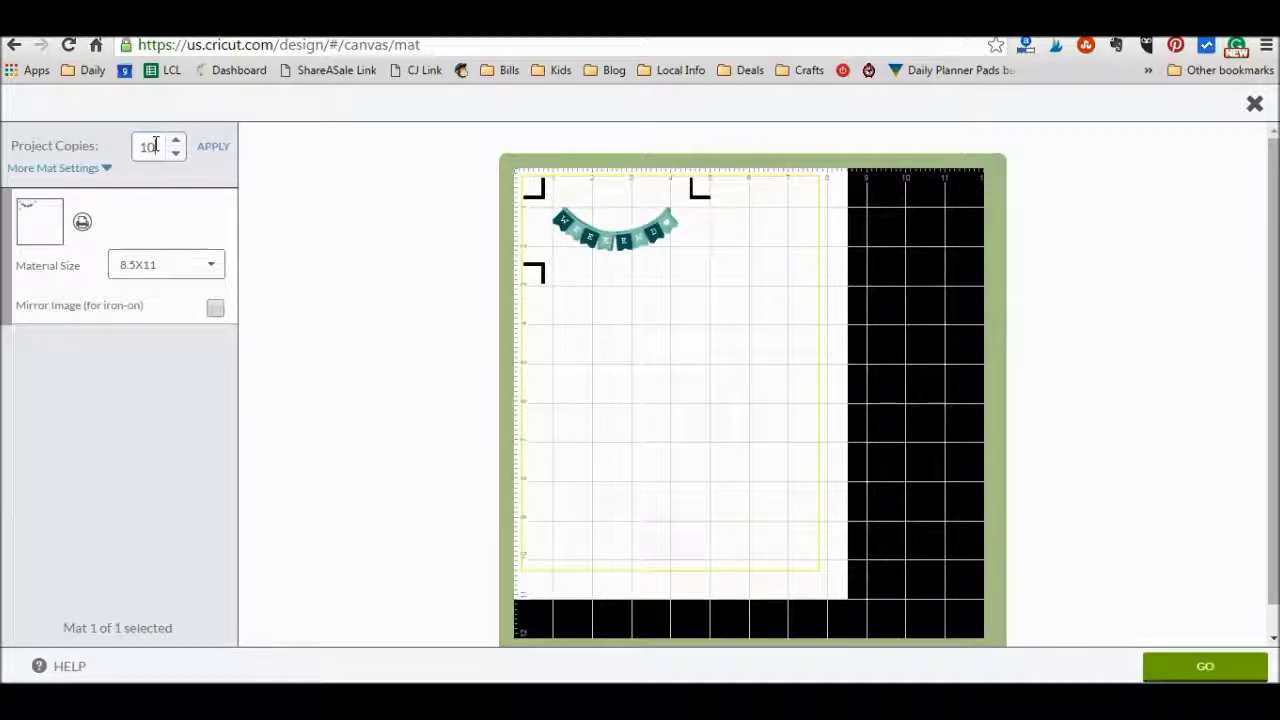
left_click(212, 147)
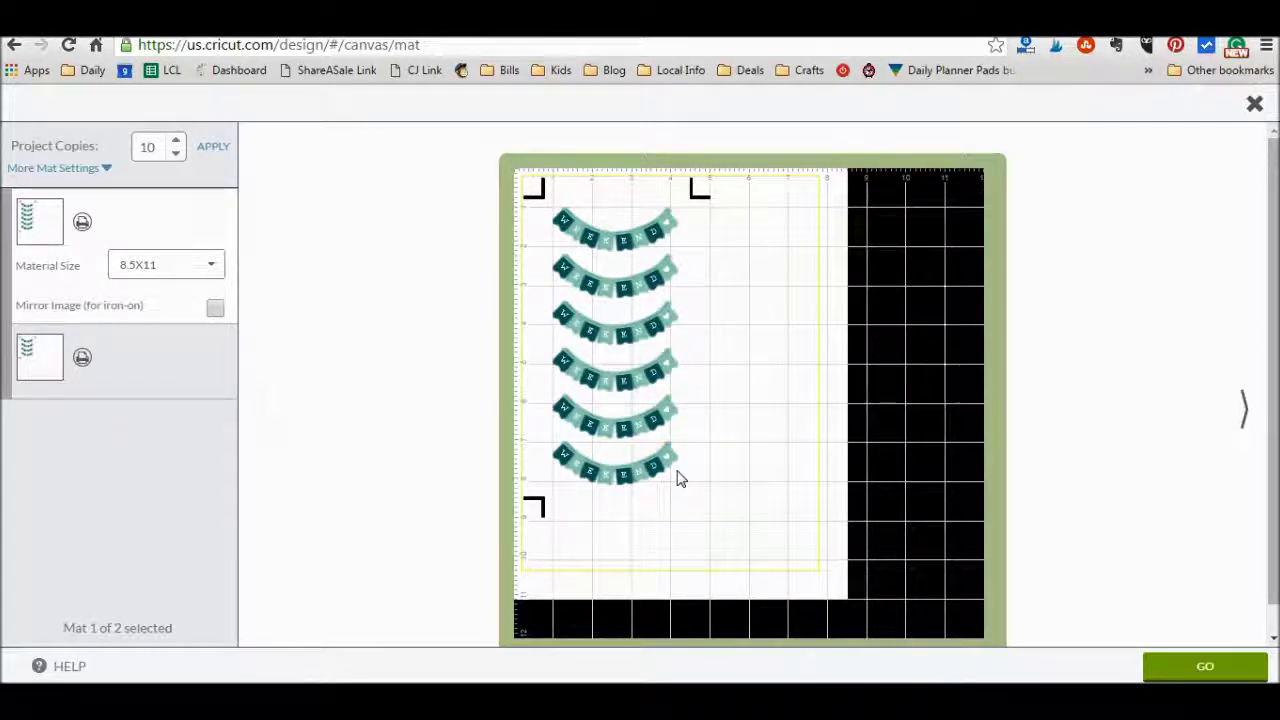
left_click(740, 480)
left_click(782, 318)
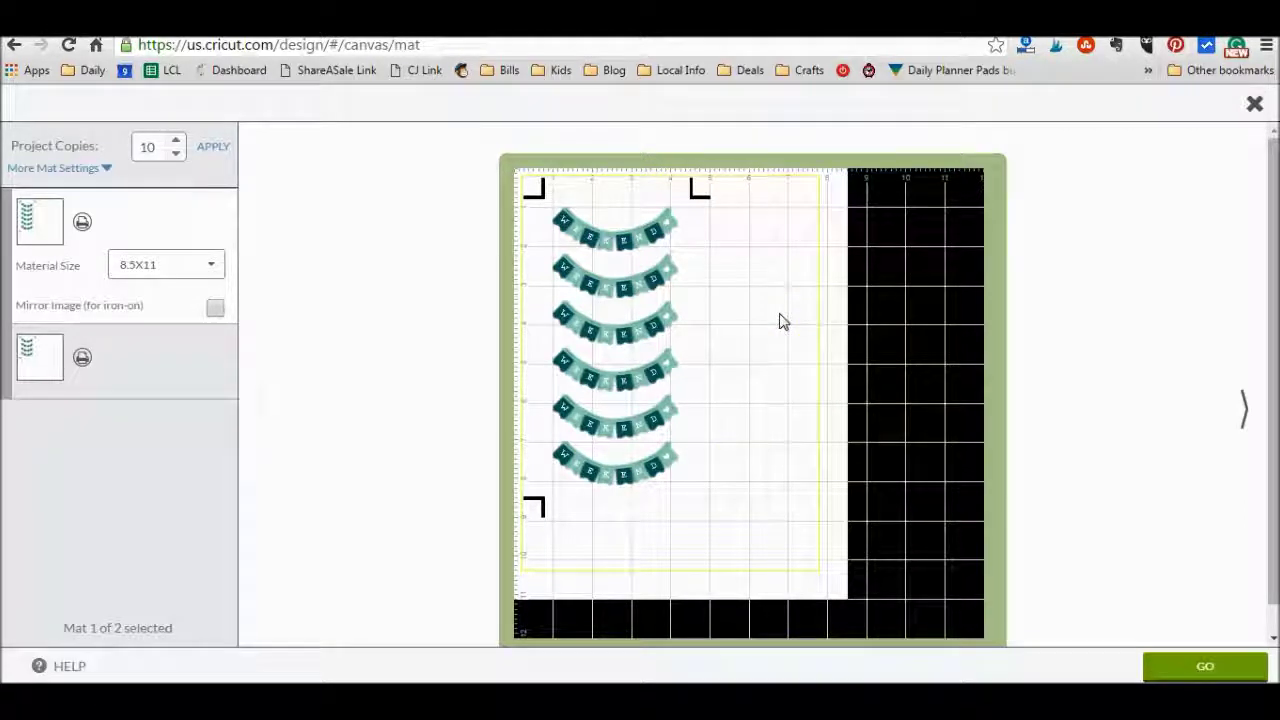
left_click(649, 350)
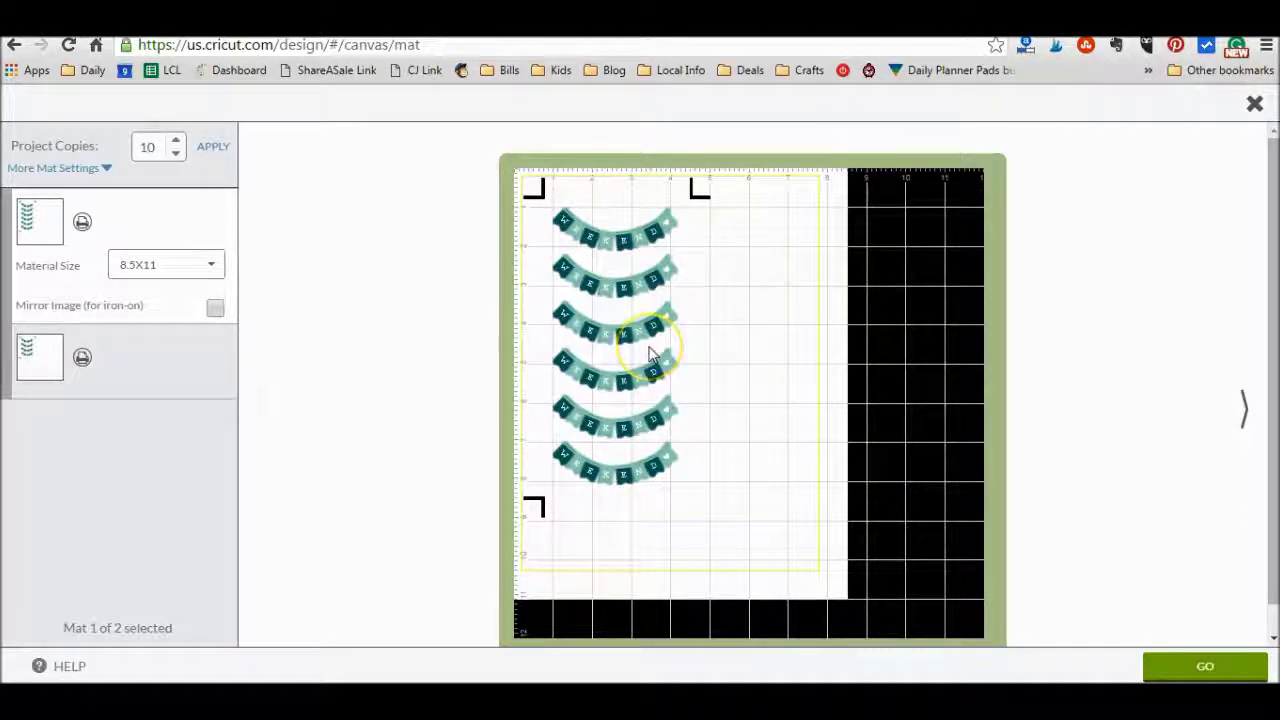
left_click(649, 351)
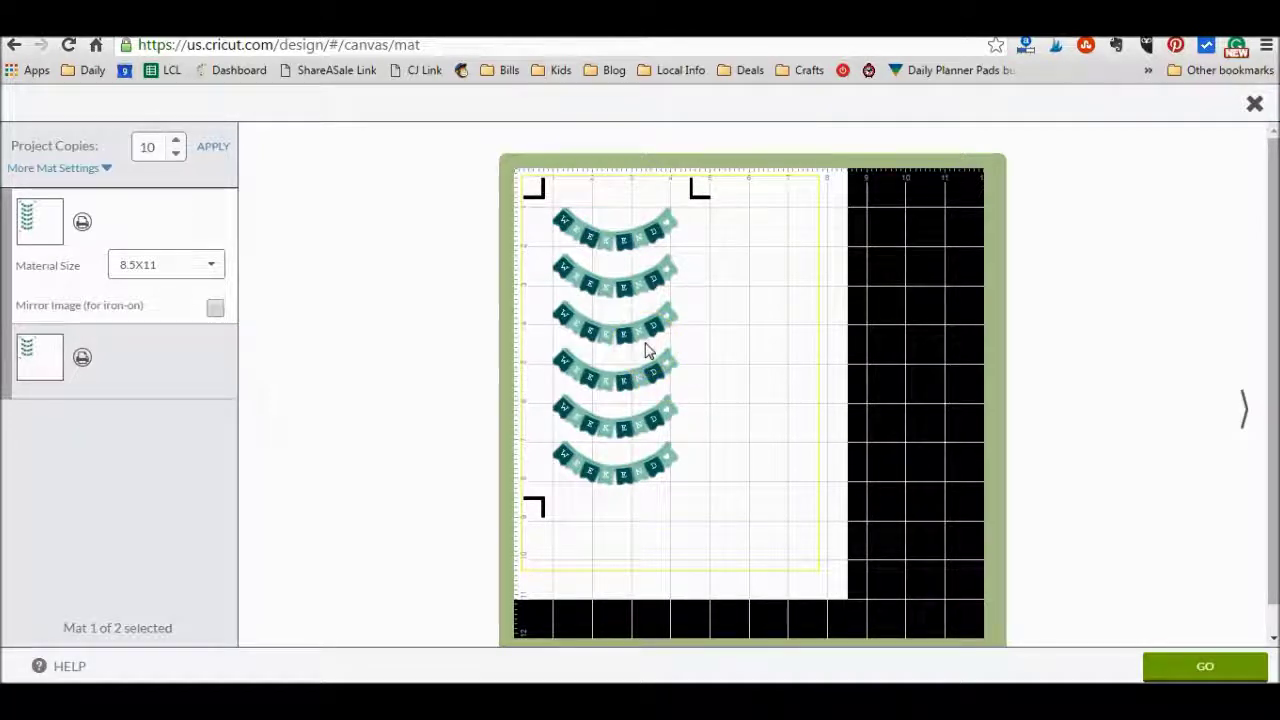
left_click(632, 192)
left_click(662, 572)
left_click(588, 283)
left_click(586, 455)
left_click(580, 363)
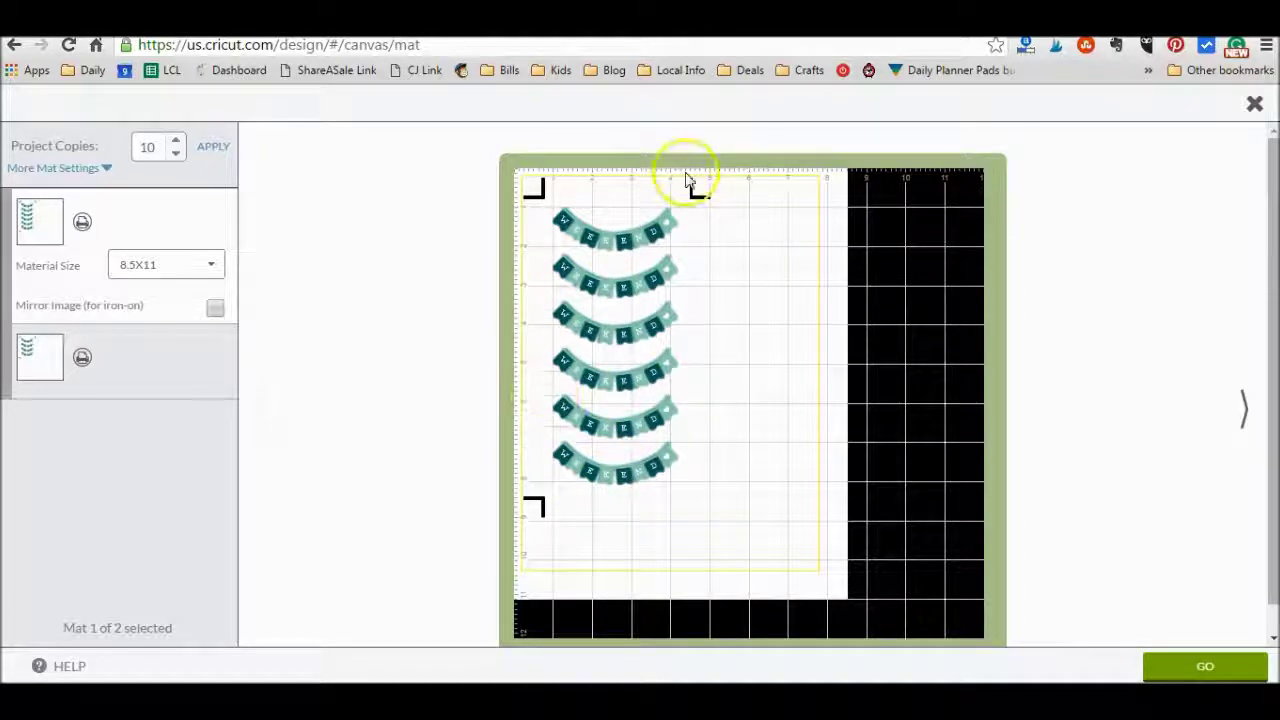
left_click(1254, 104)
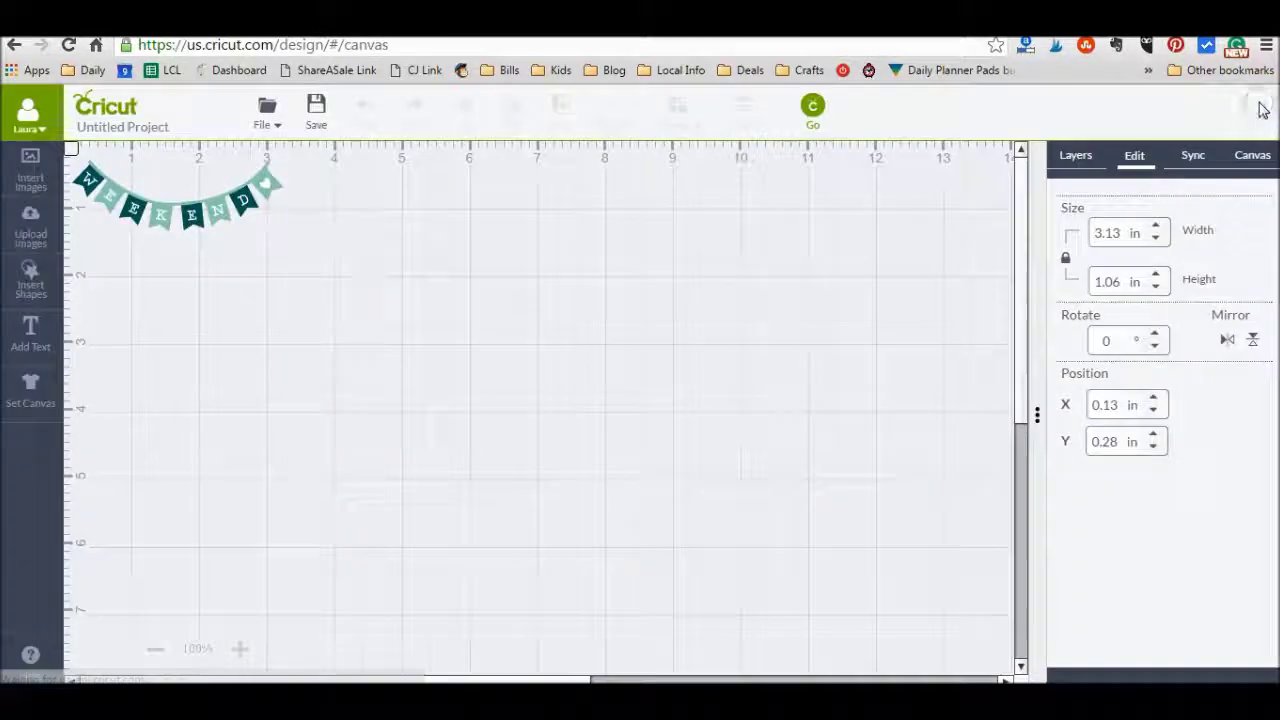
Copy the WEEKEND banner, paste a duplicate, and place it just below the original at about X 0.01 in, Y 1.12 in.
left_click(232, 218)
left_click(515, 118)
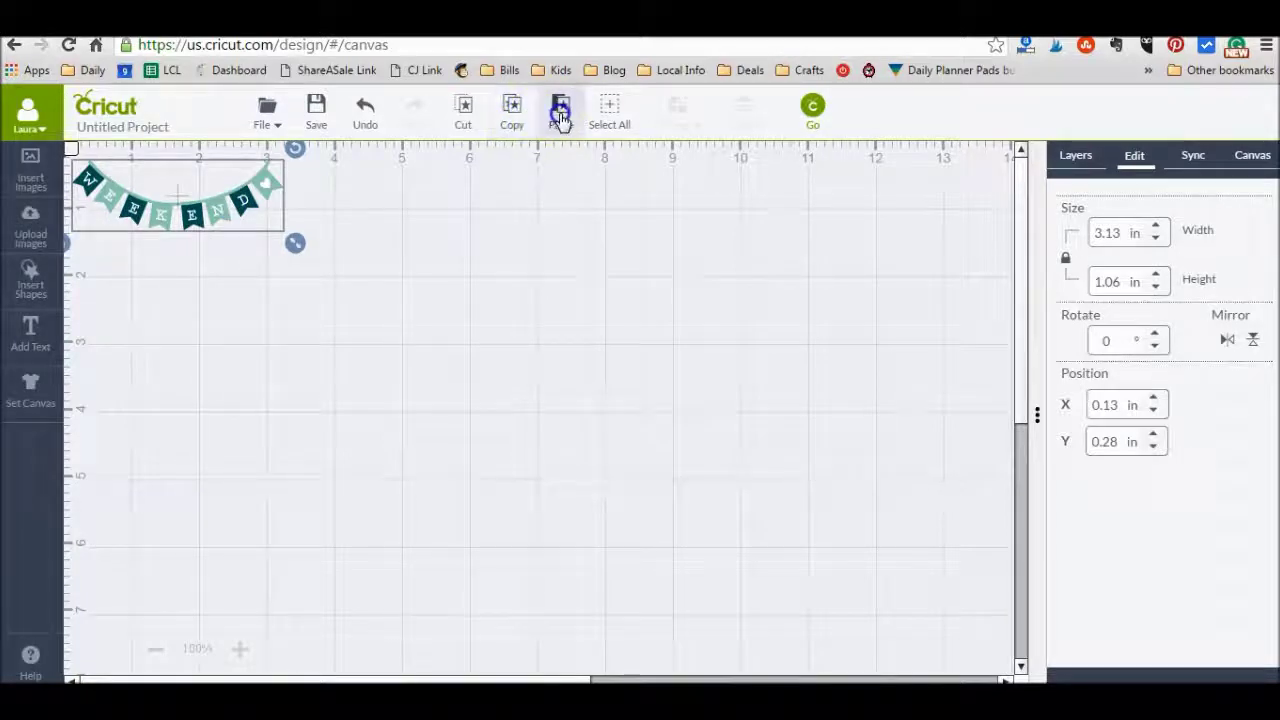
left_click(558, 110)
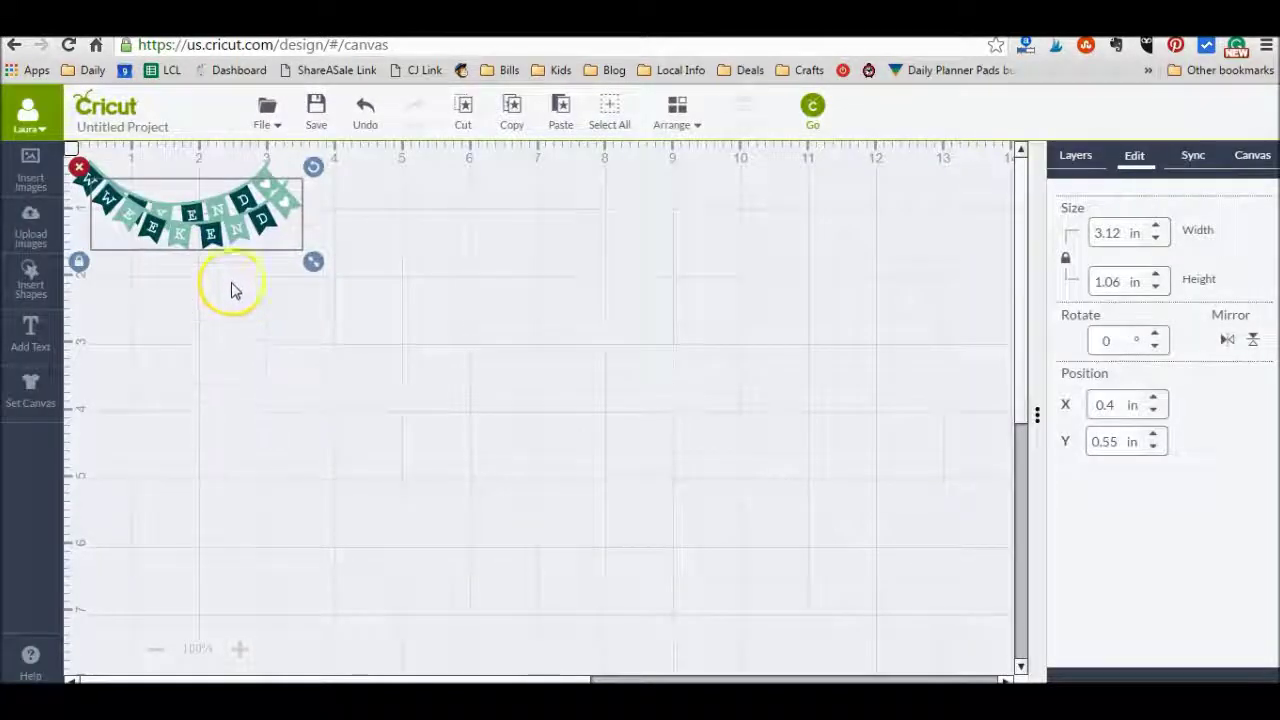
left_click_drag(222, 218, 205, 271)
Paste three more banners and stack them down the column, with the last two at X 0 in and about Y 2.82 in and 3.69 in.
left_click(560, 114)
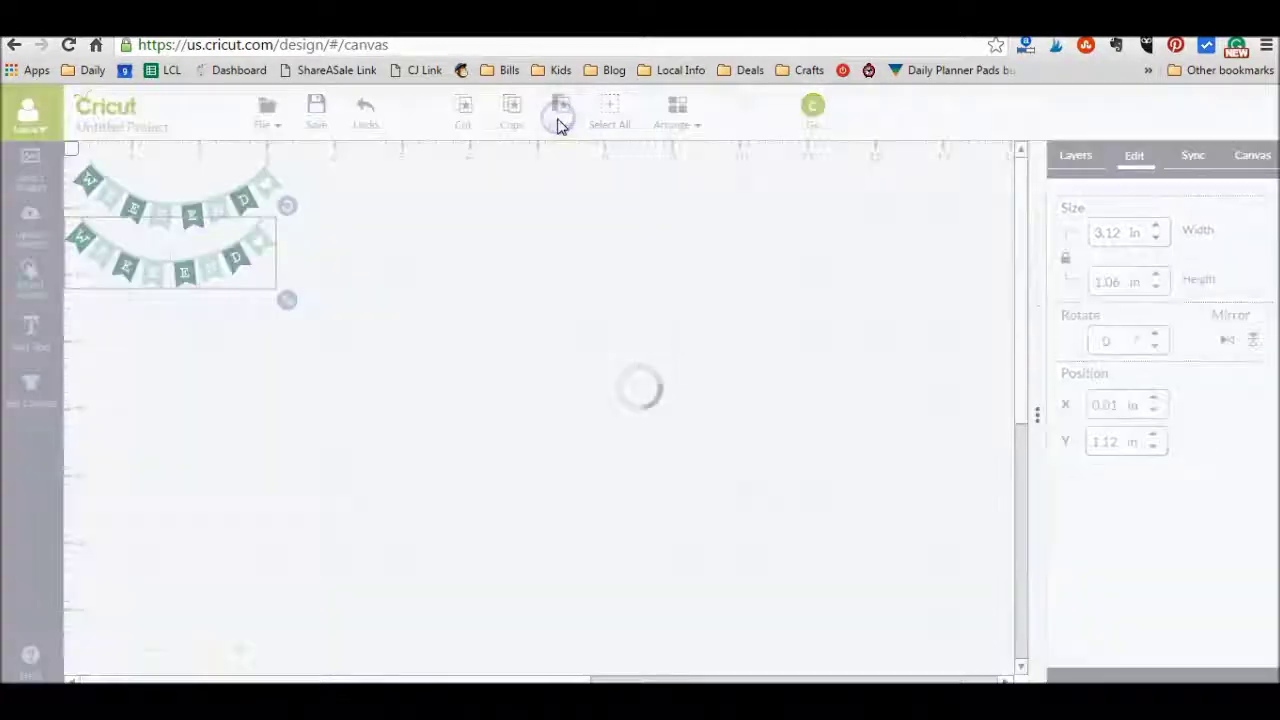
left_click_drag(265, 253, 260, 298)
left_click(558, 110)
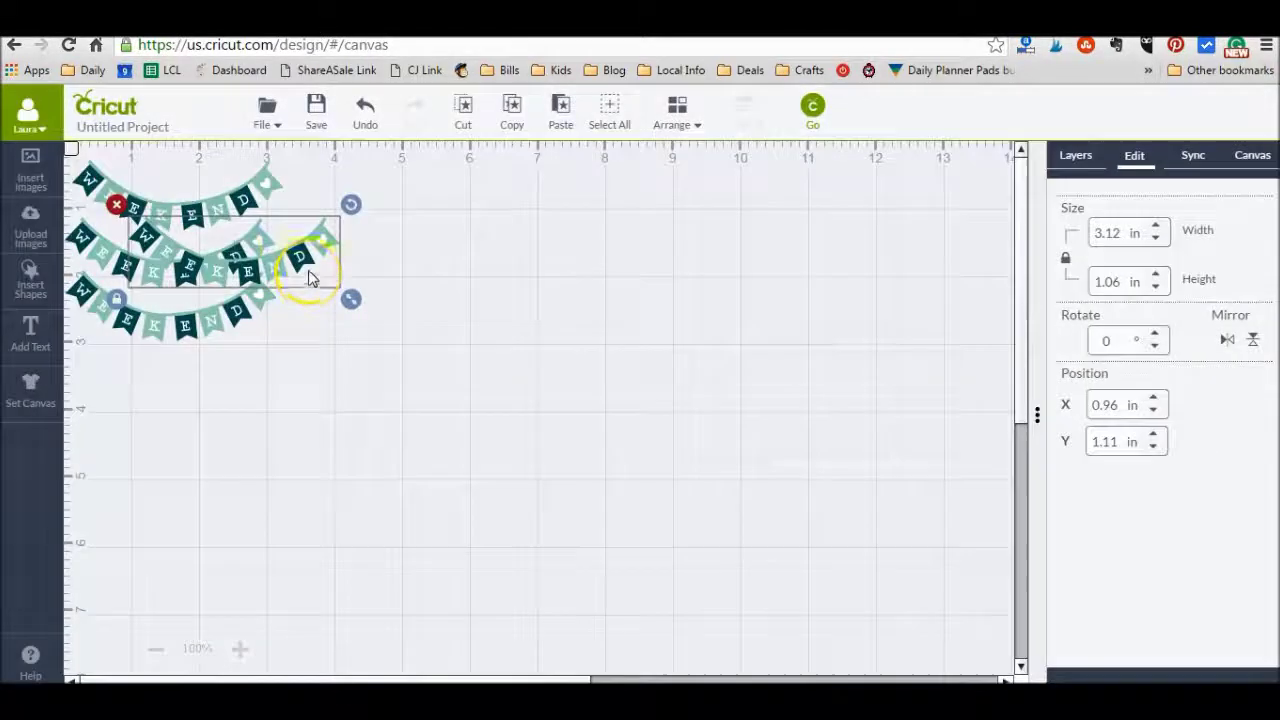
left_click_drag(220, 258, 155, 376)
left_click(568, 108)
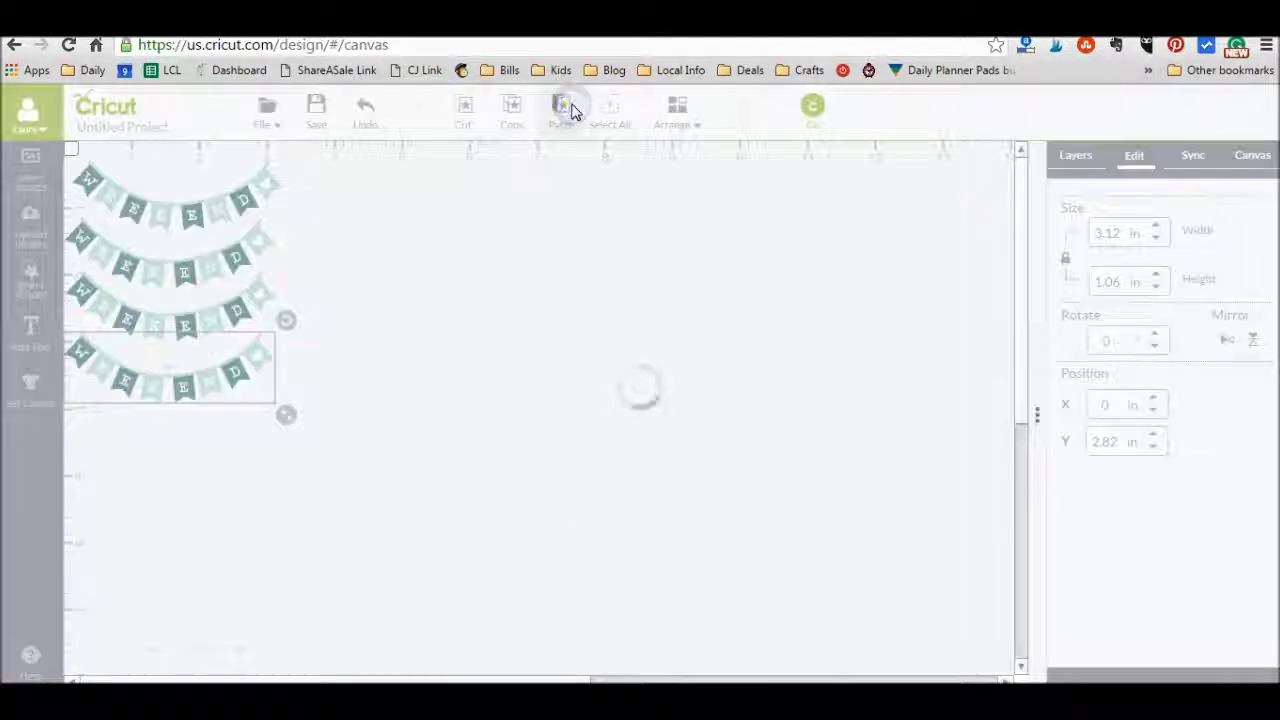
left_click_drag(275, 302, 182, 458)
Extend the column to eight banners with three more pasted copies, placing the first two at X 0 in, about Y 4.6 in and 5.42 in.
left_click(558, 140)
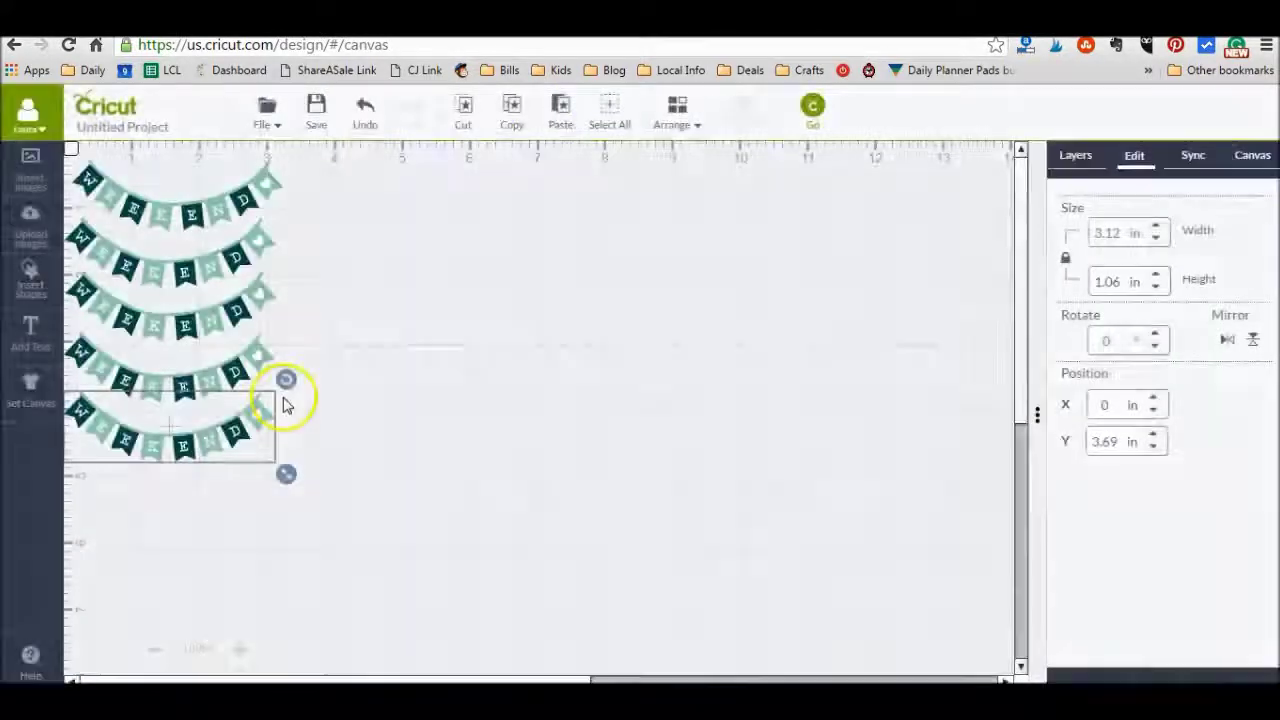
left_click_drag(300, 318, 190, 510)
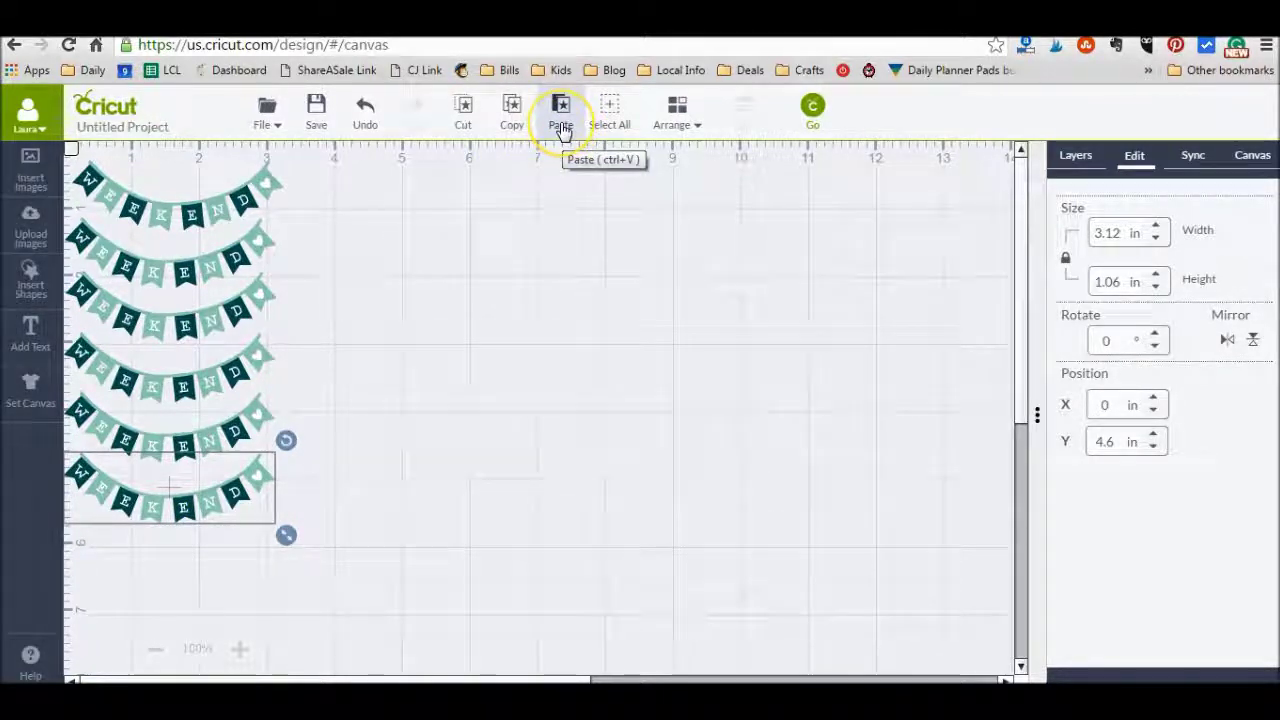
left_click(561, 131)
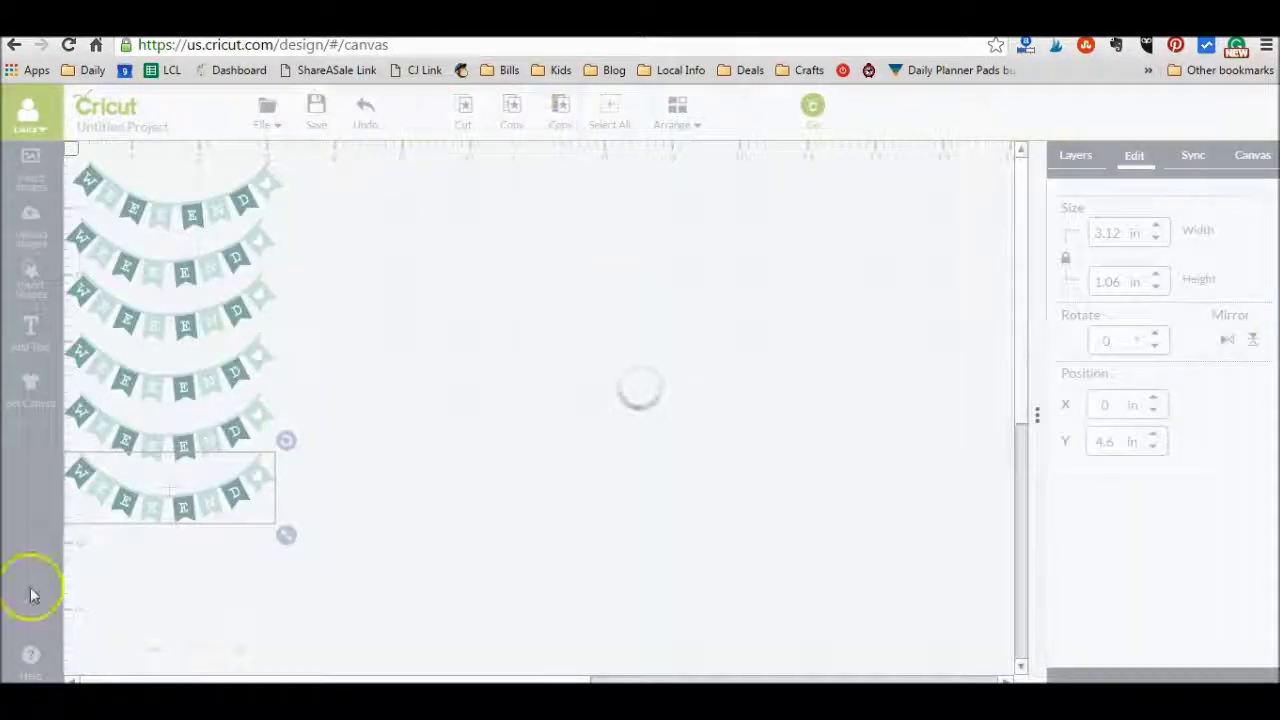
left_click_drag(271, 339, 165, 570)
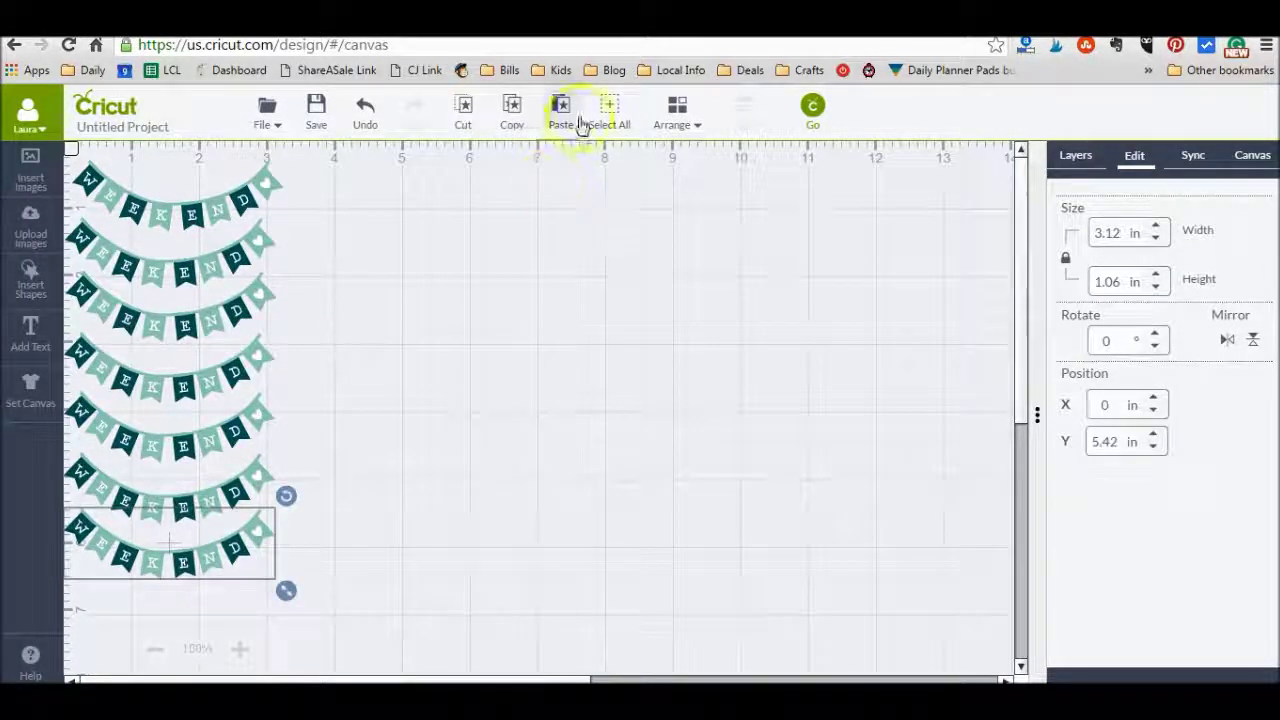
left_click(566, 112)
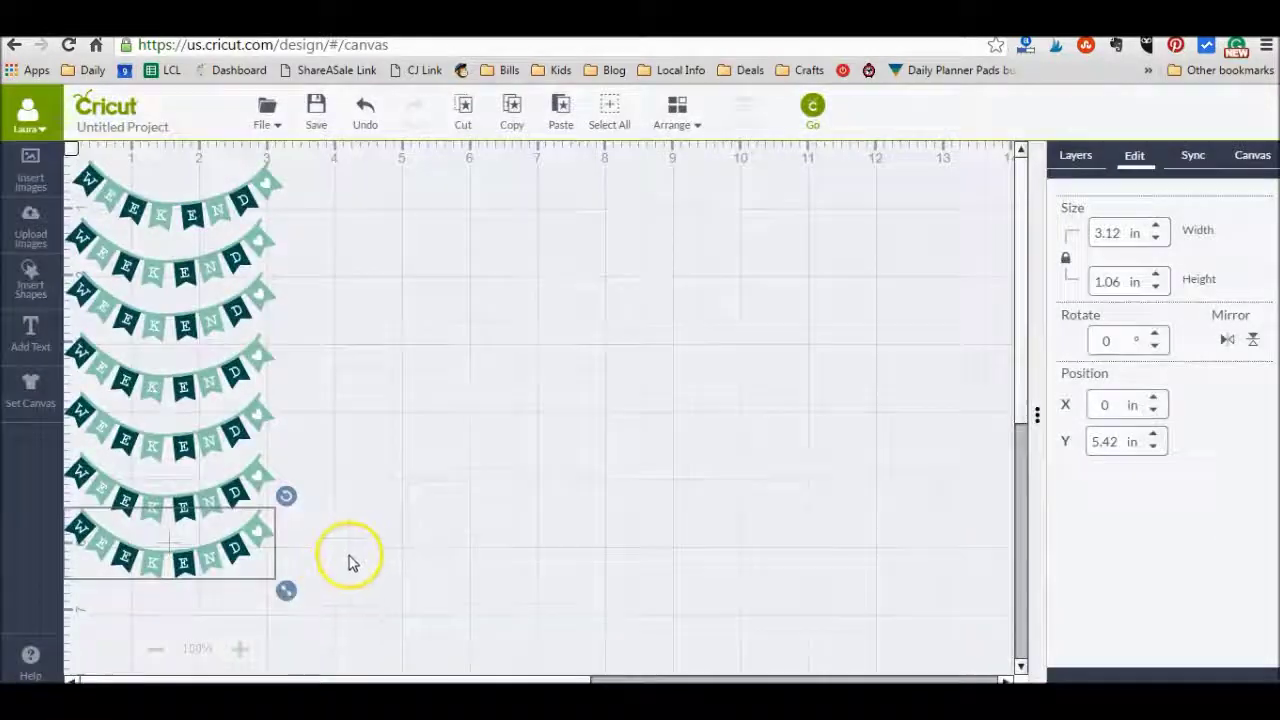
left_click_drag(360, 304, 232, 572)
Paste a ninth banner, rotate it to about 89.86°, and place it beside the column at about X 4.62 in, Y 0.08 in.
left_click(563, 118)
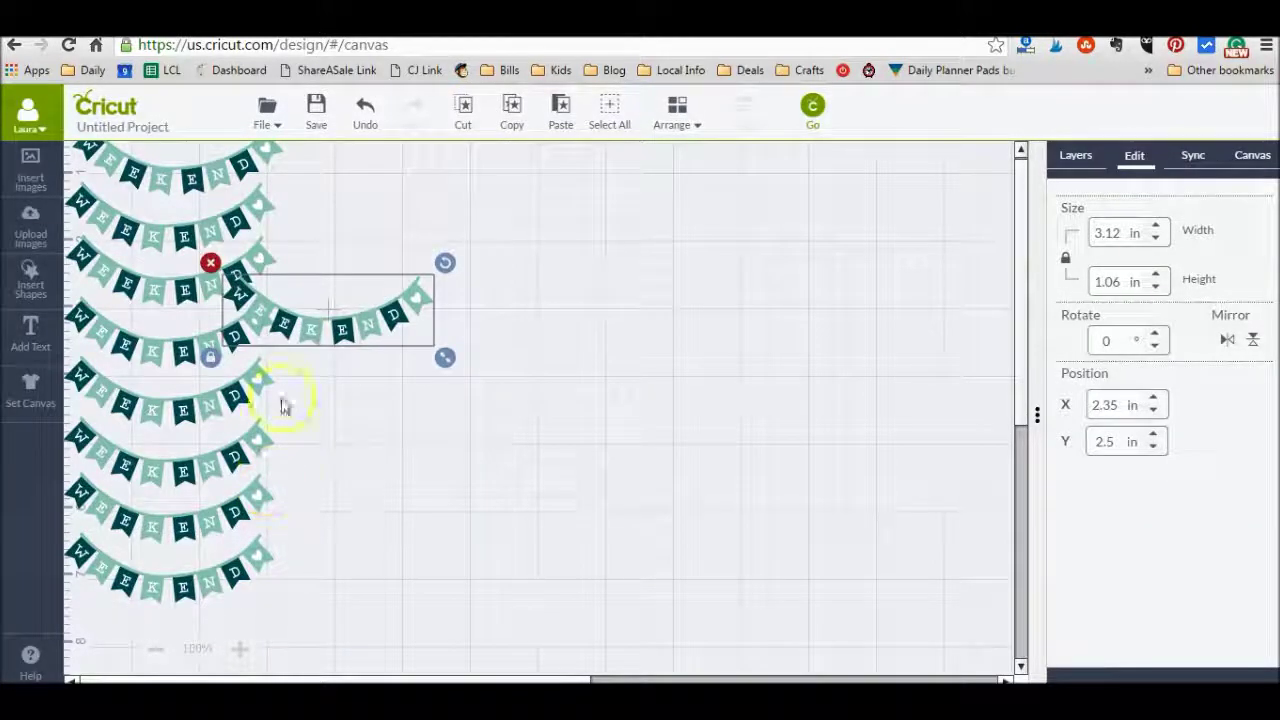
left_click_drag(334, 329, 461, 340)
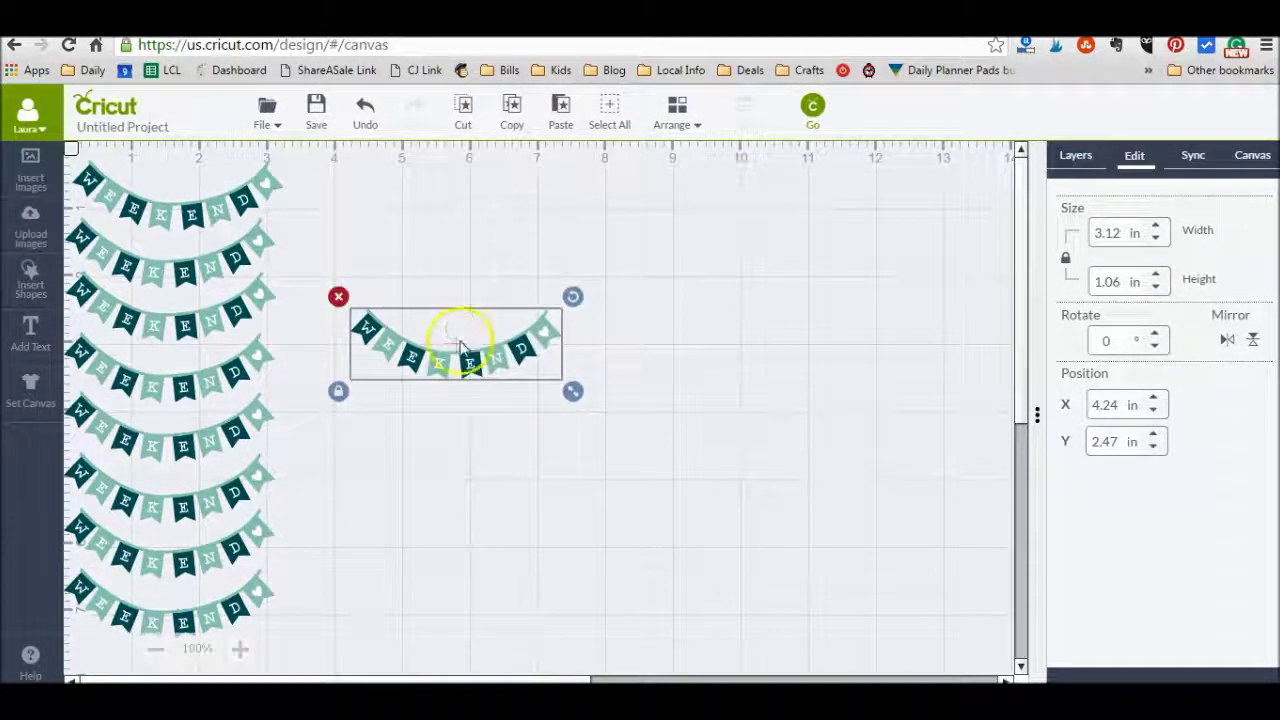
left_click_drag(572, 296, 496, 438)
left_click_drag(429, 374, 313, 287)
Duplicate the rotated banner and place the copy directly beneath it at about X 4.53 in, Y 3.56 in.
left_click(512, 112)
left_click(558, 110)
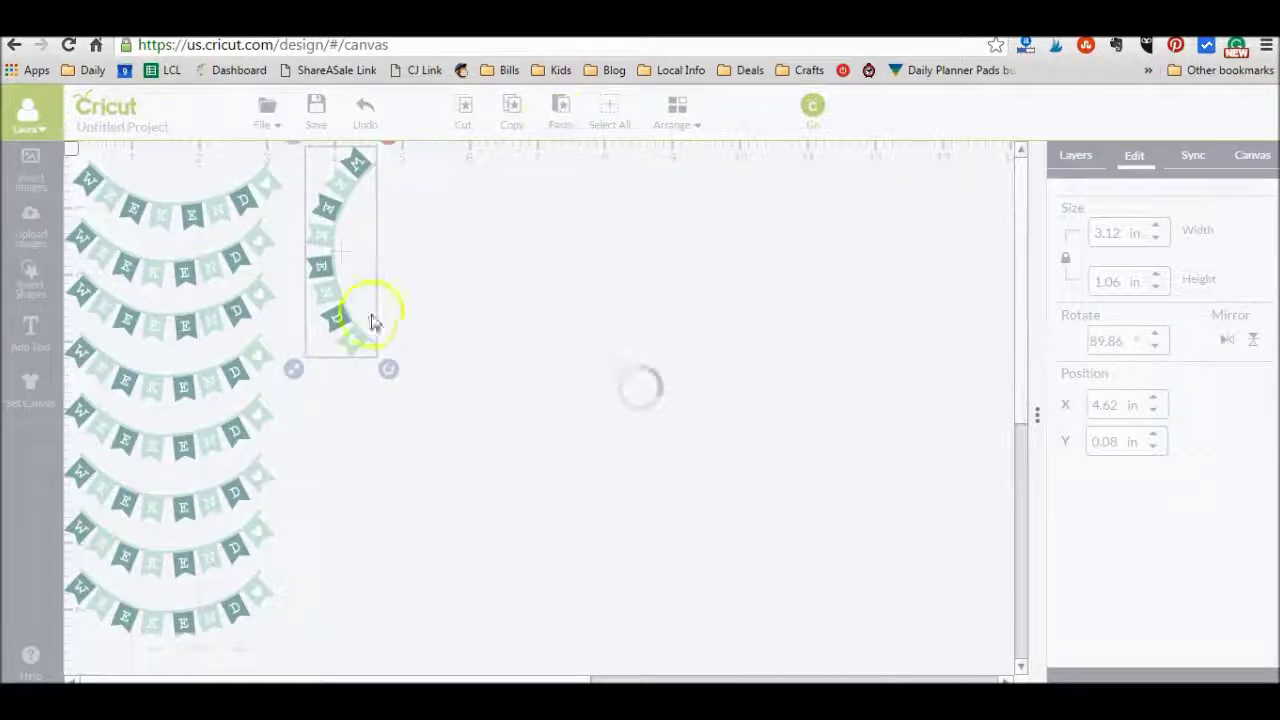
left_click_drag(491, 434, 324, 516)
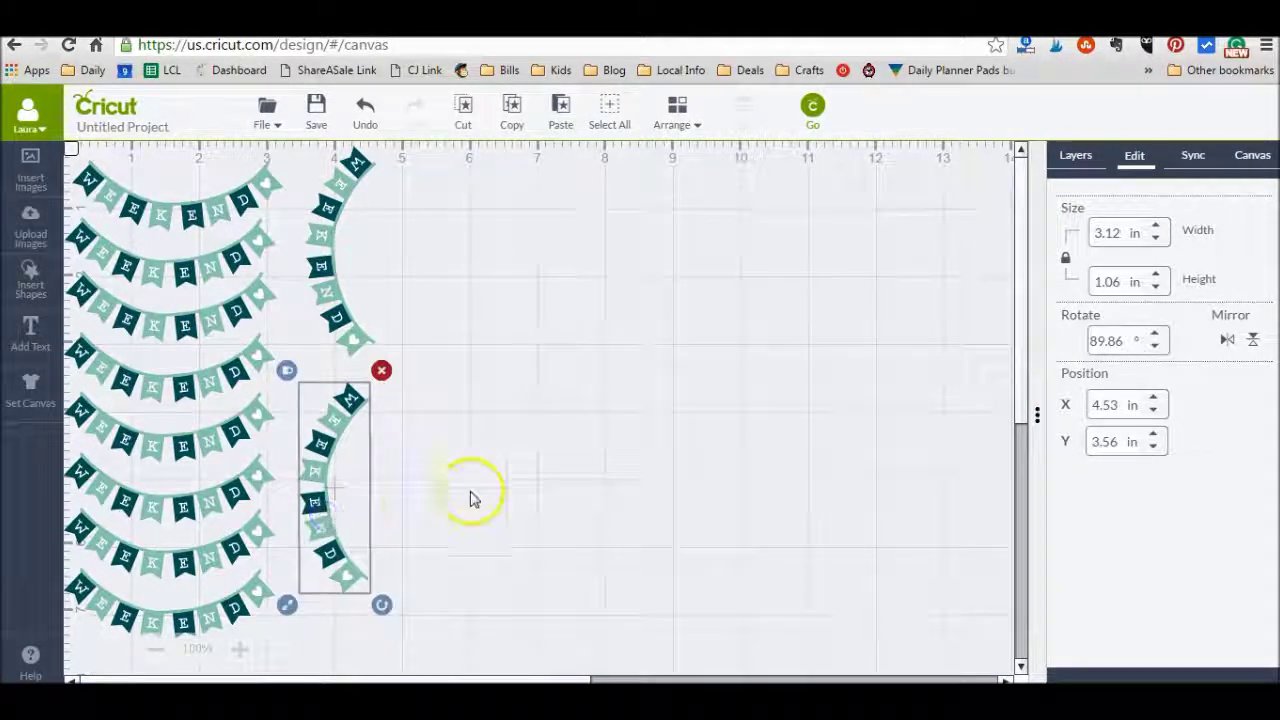
Check the mat layout, return to the canvas, and attach all ten banners into a single set.
left_click(812, 106)
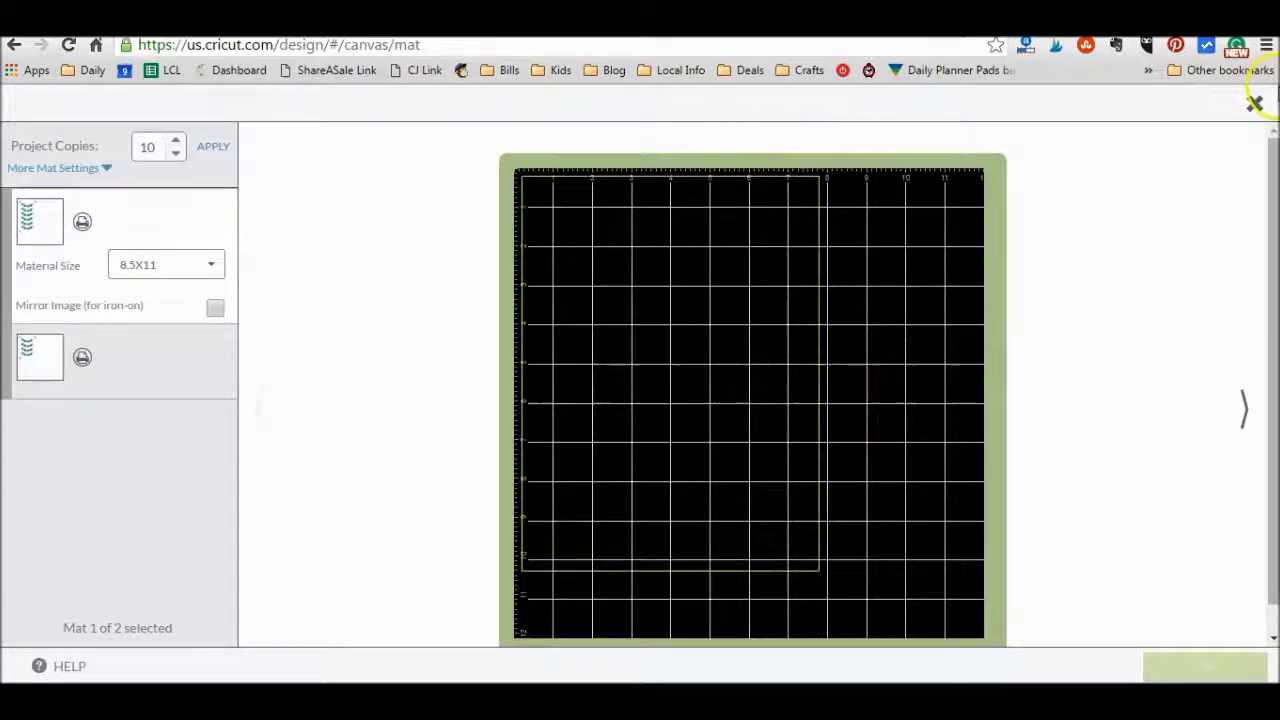
left_click(1255, 106)
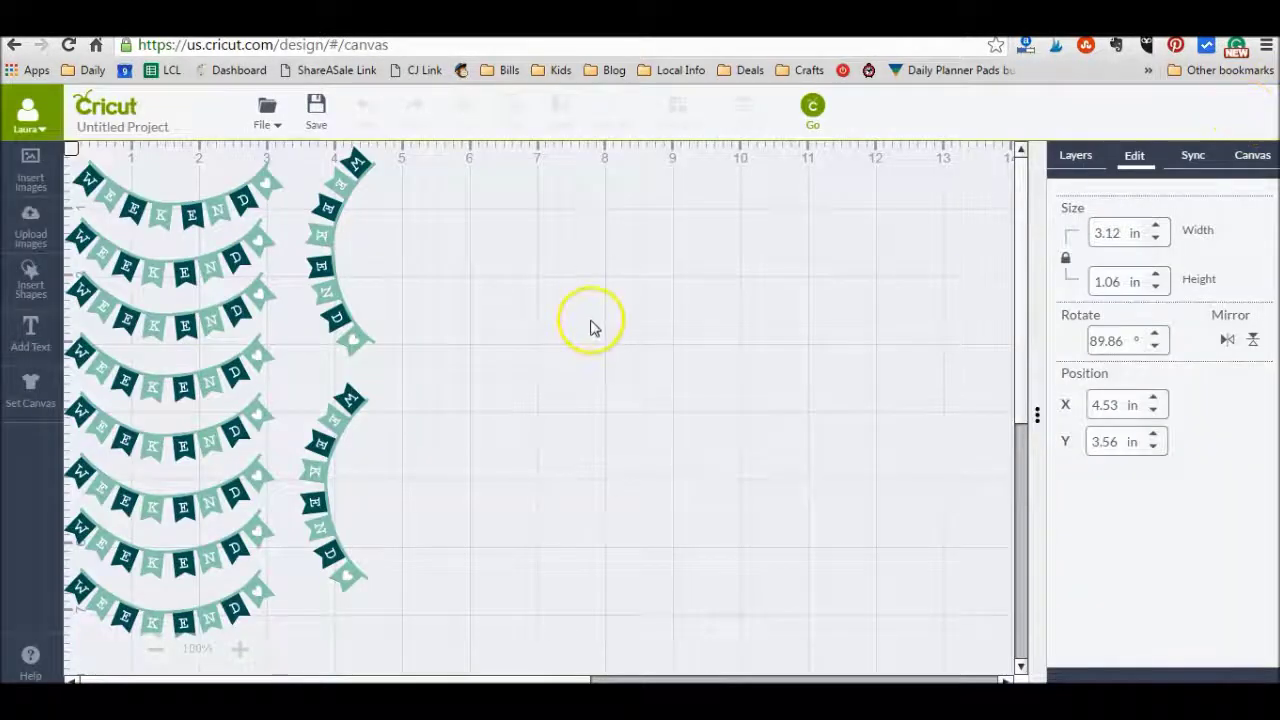
left_click(256, 375)
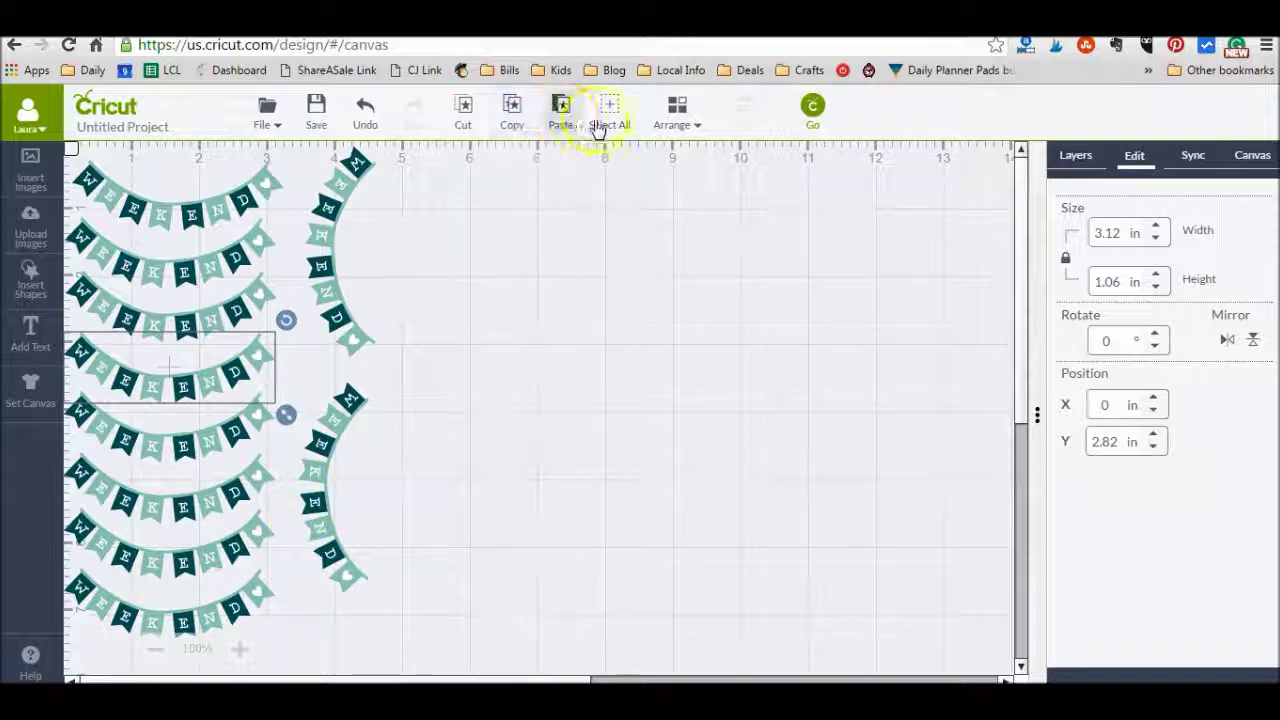
left_click(620, 108)
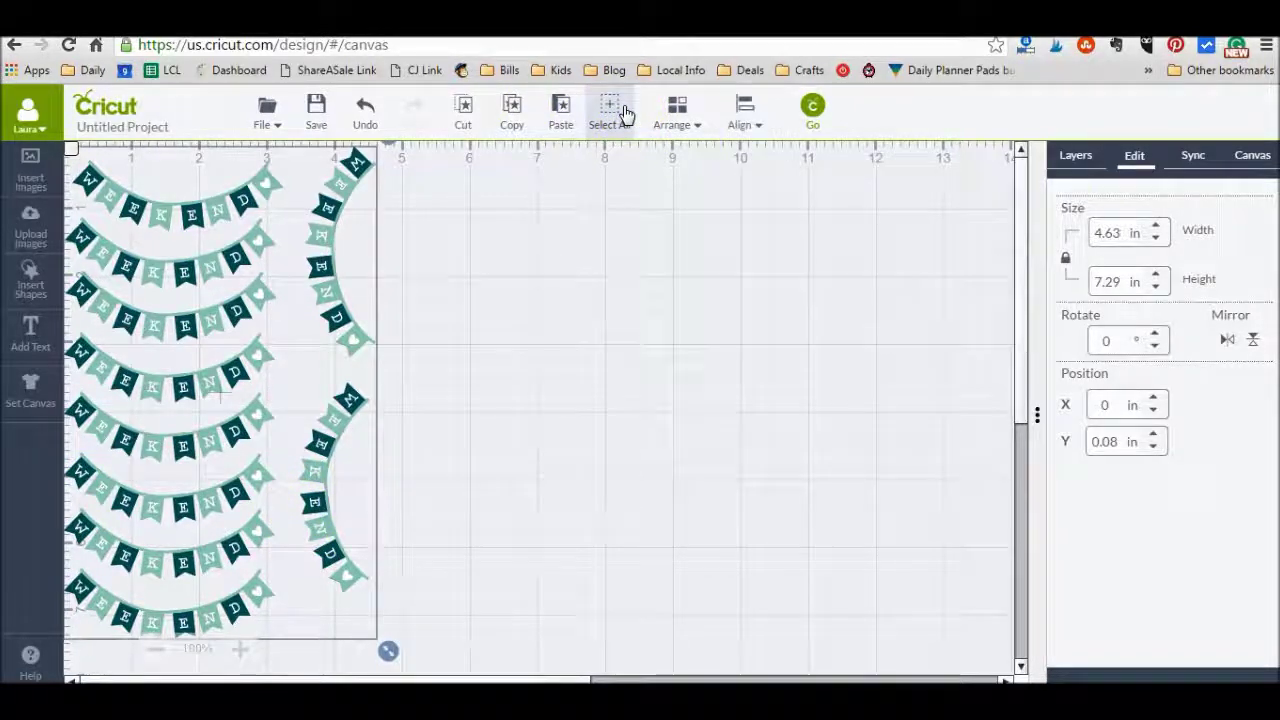
left_click(1078, 158)
left_click(1170, 205)
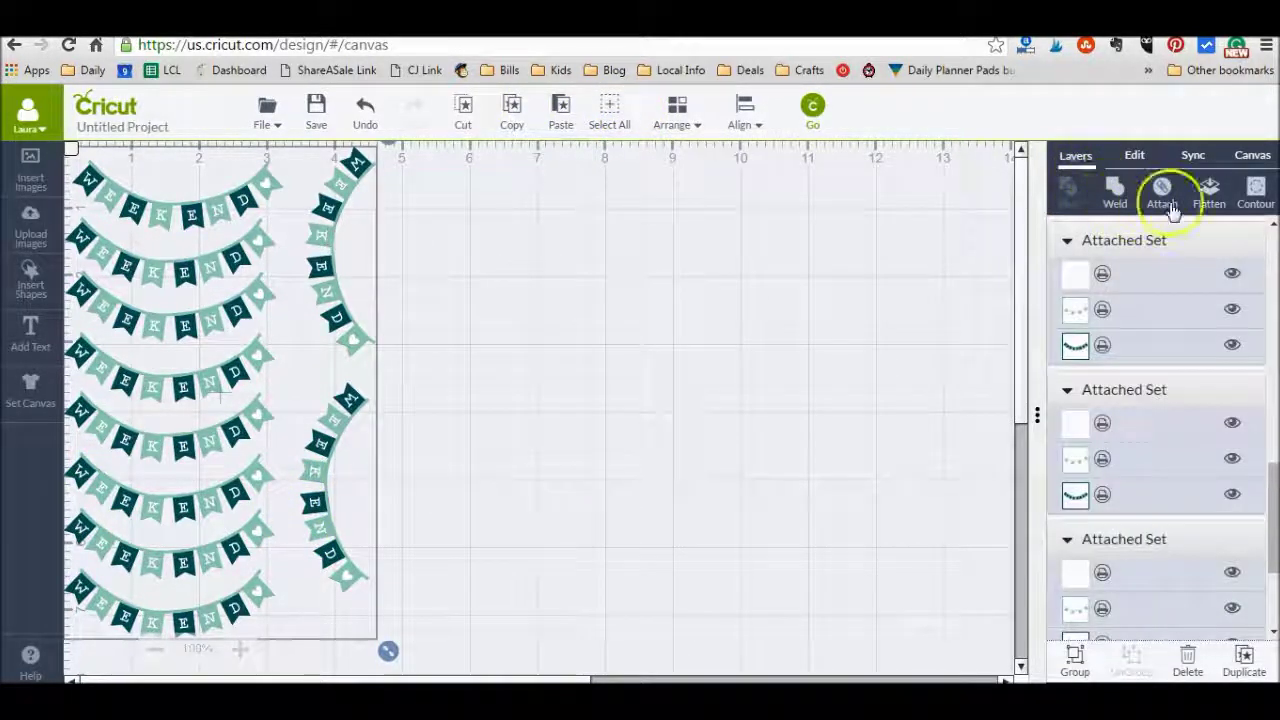
left_click(88, 272)
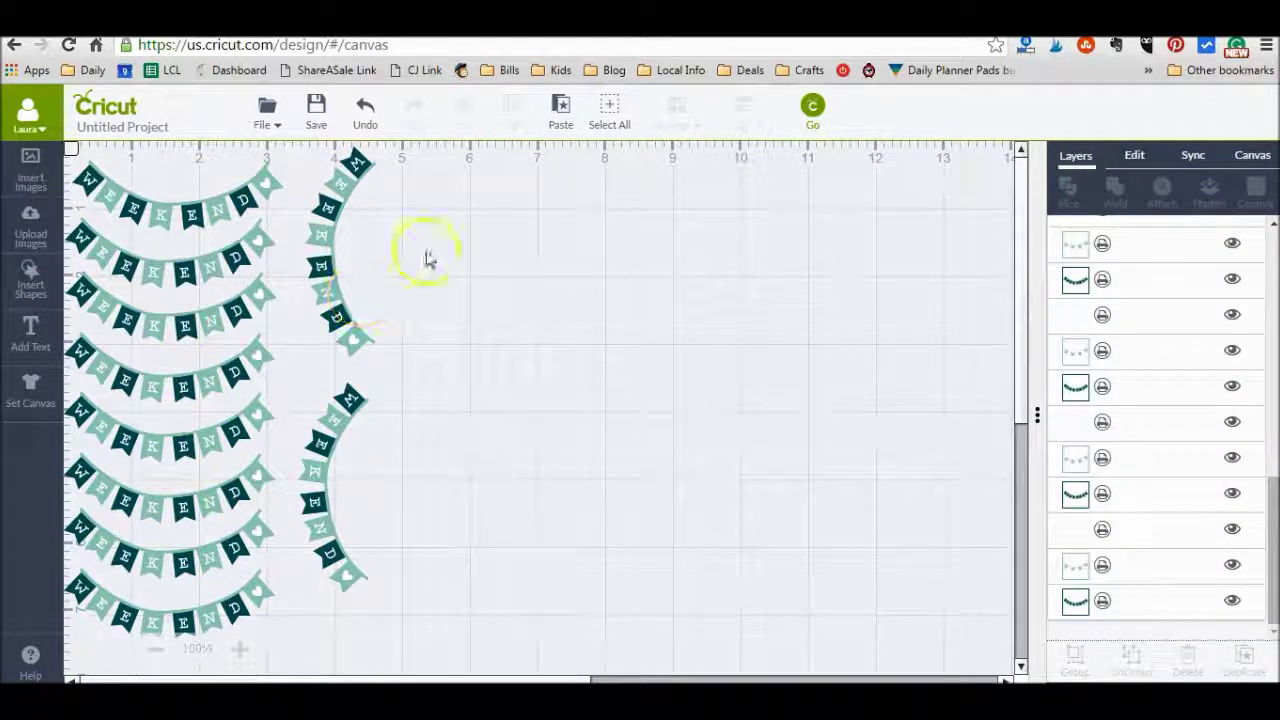
Preview the attached banners on the 8.5X11 mat, examine how they fit the printable area, and return to the canvas.
left_click(816, 114)
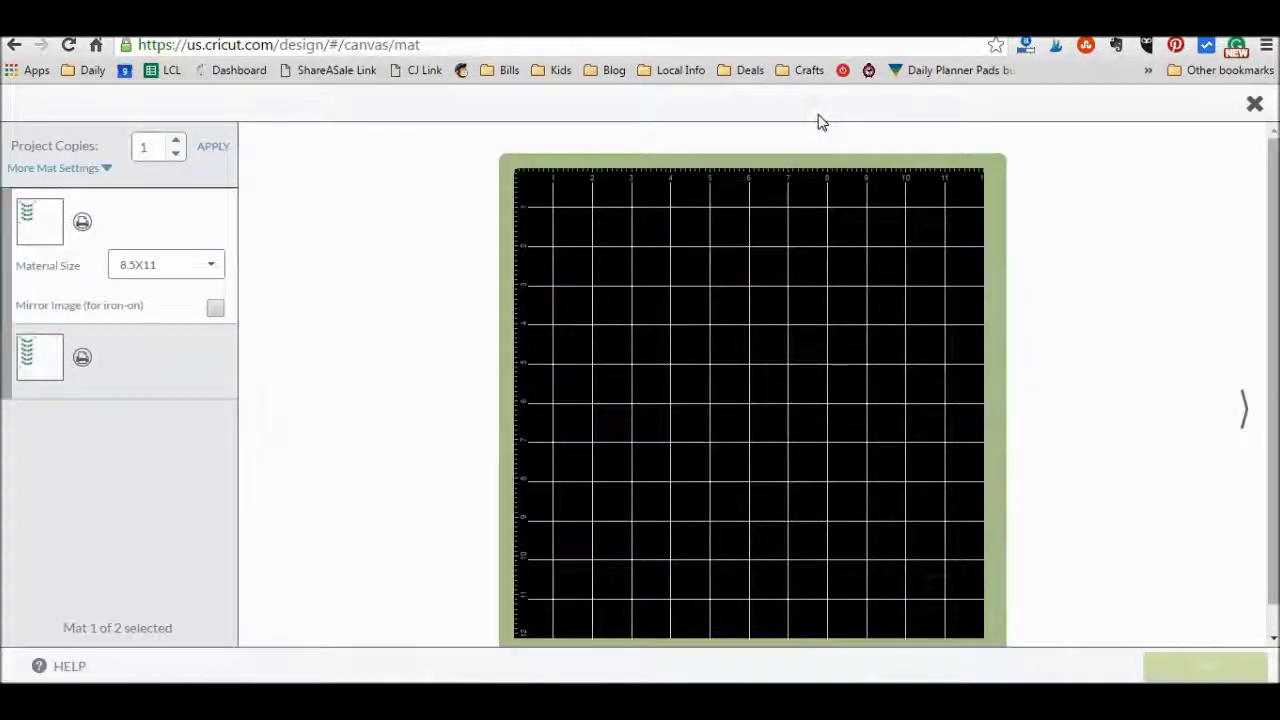
left_click_drag(706, 326, 716, 250)
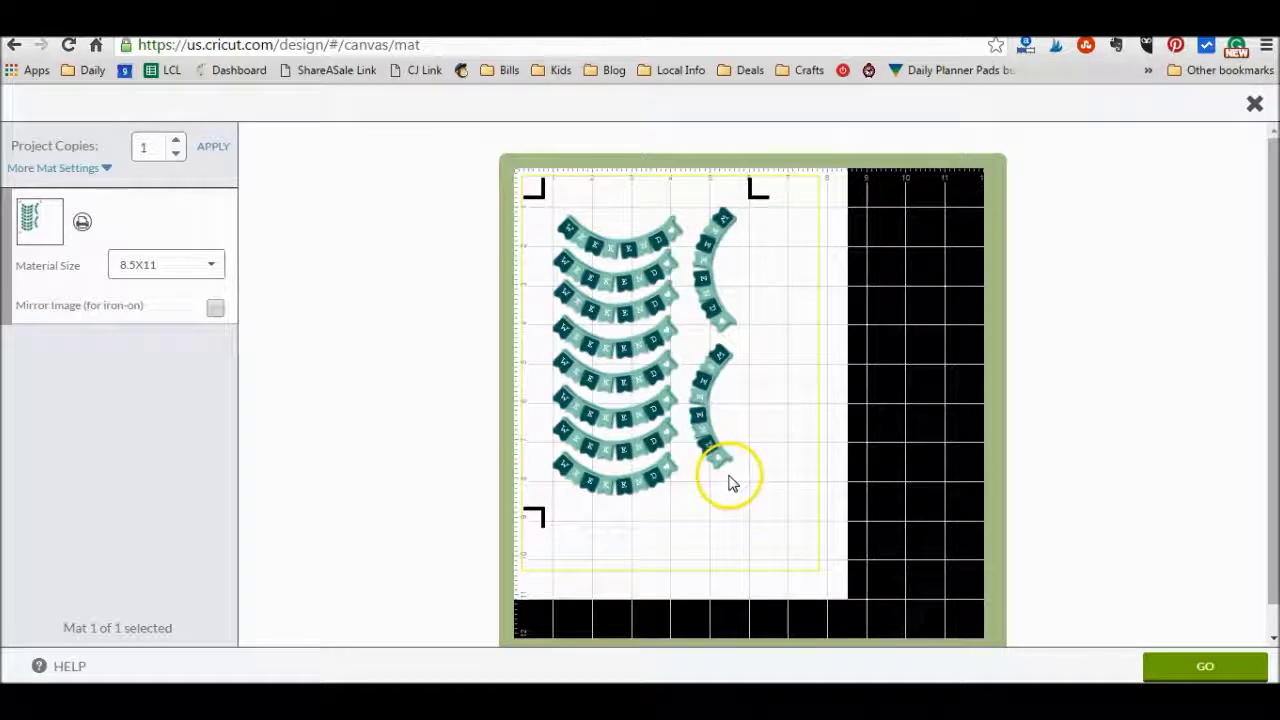
left_click(1255, 107)
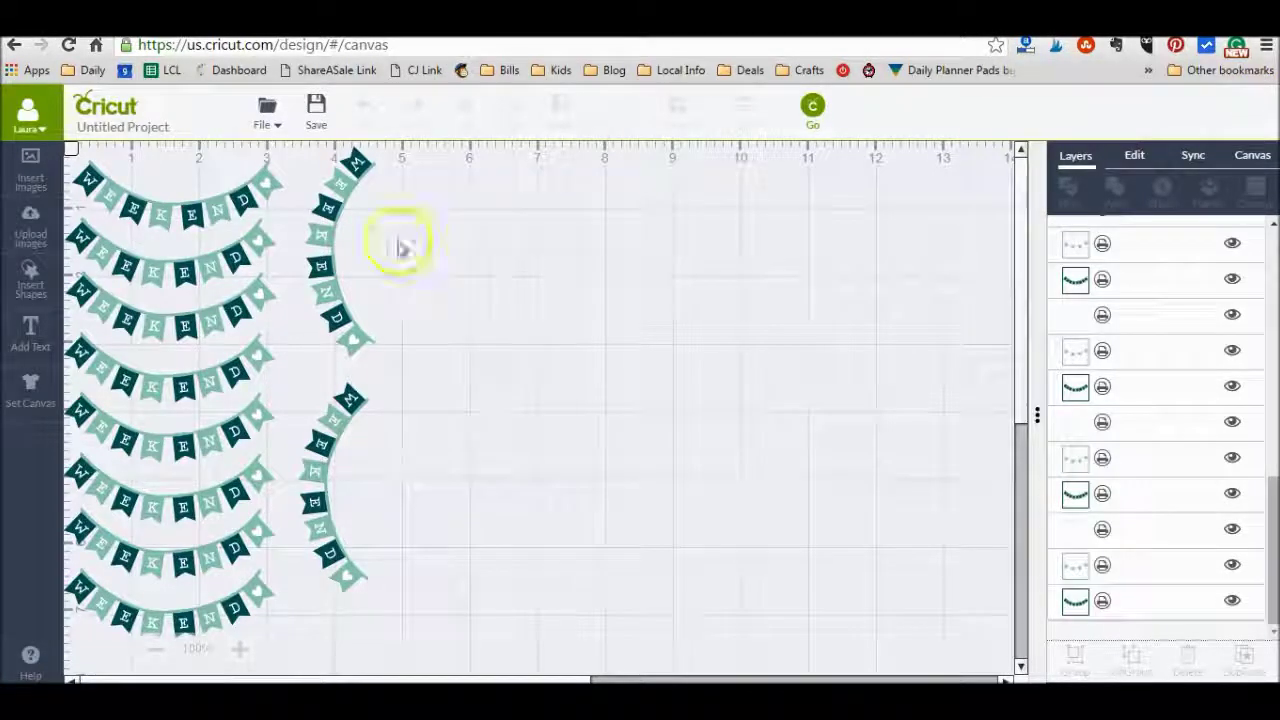
Detach the combined set of ten banners back into separate banners.
left_click(240, 205)
left_click(1157, 188)
left_click(307, 224)
Select the eight horizontal banners in the column and align them to their left edges.
left_click(238, 202)
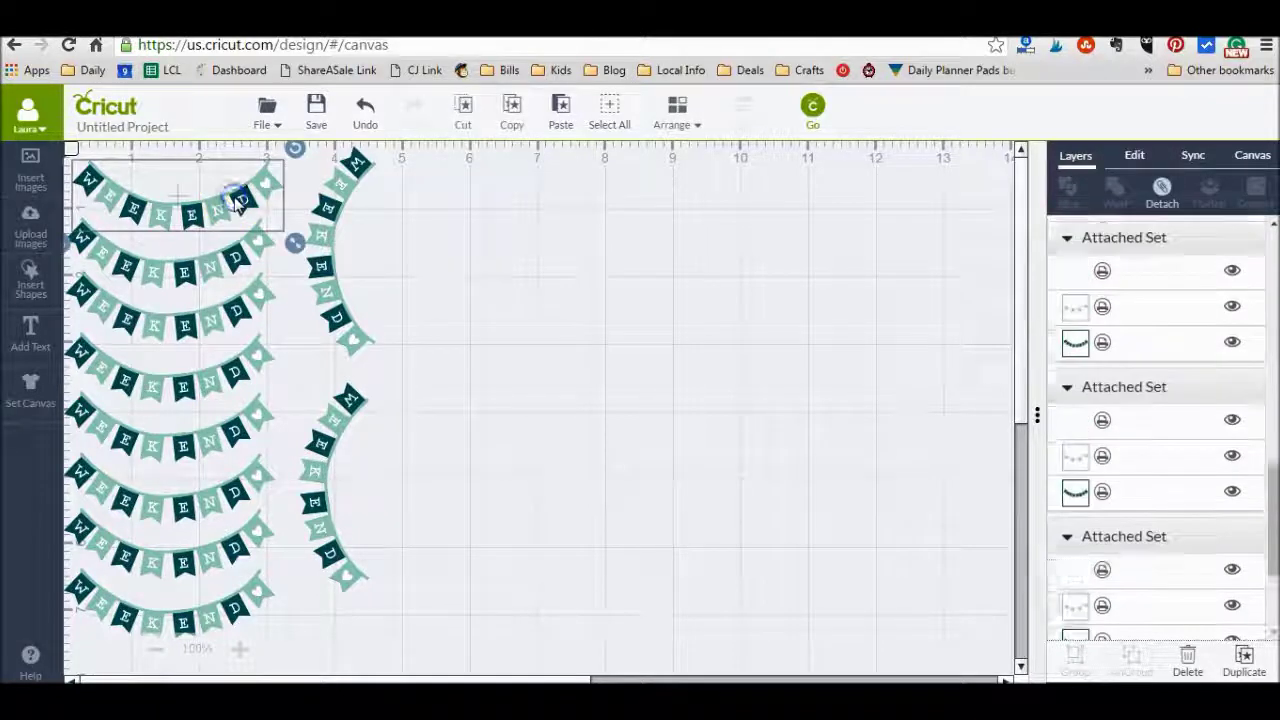
left_click(232, 255)
left_click(229, 312, "shift")
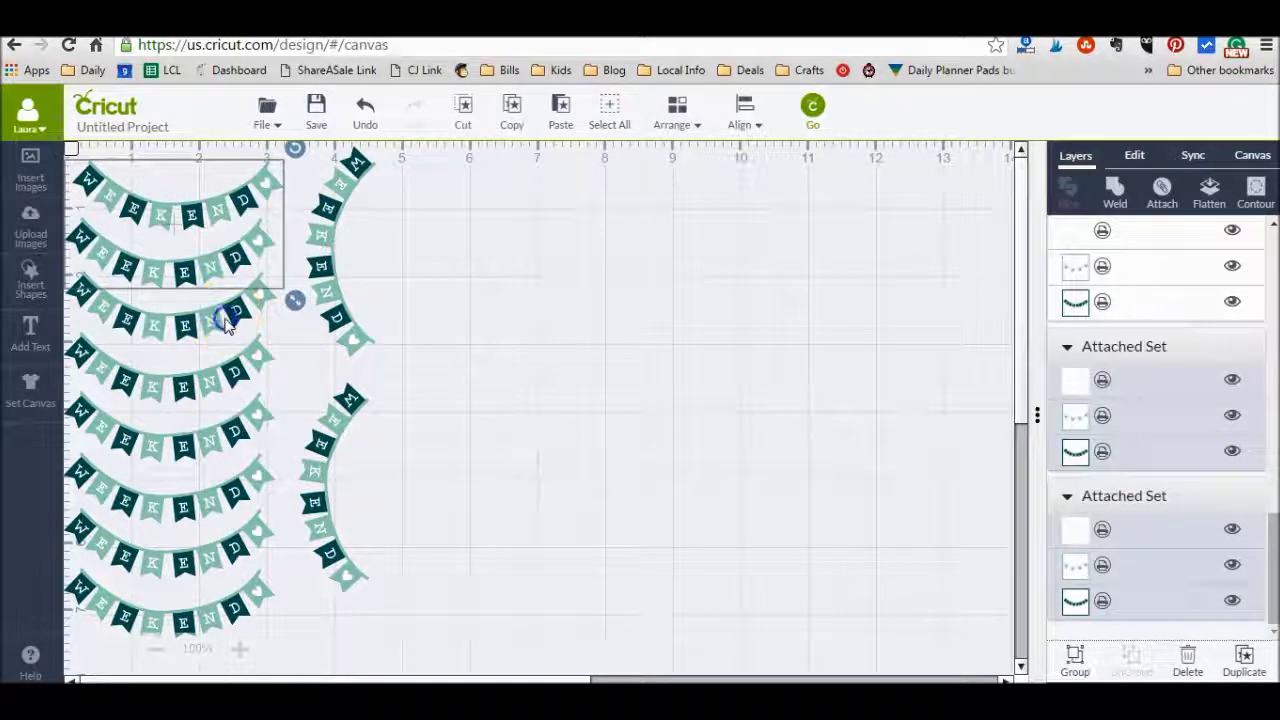
left_click(226, 378, "shift")
left_click(236, 440, "shift")
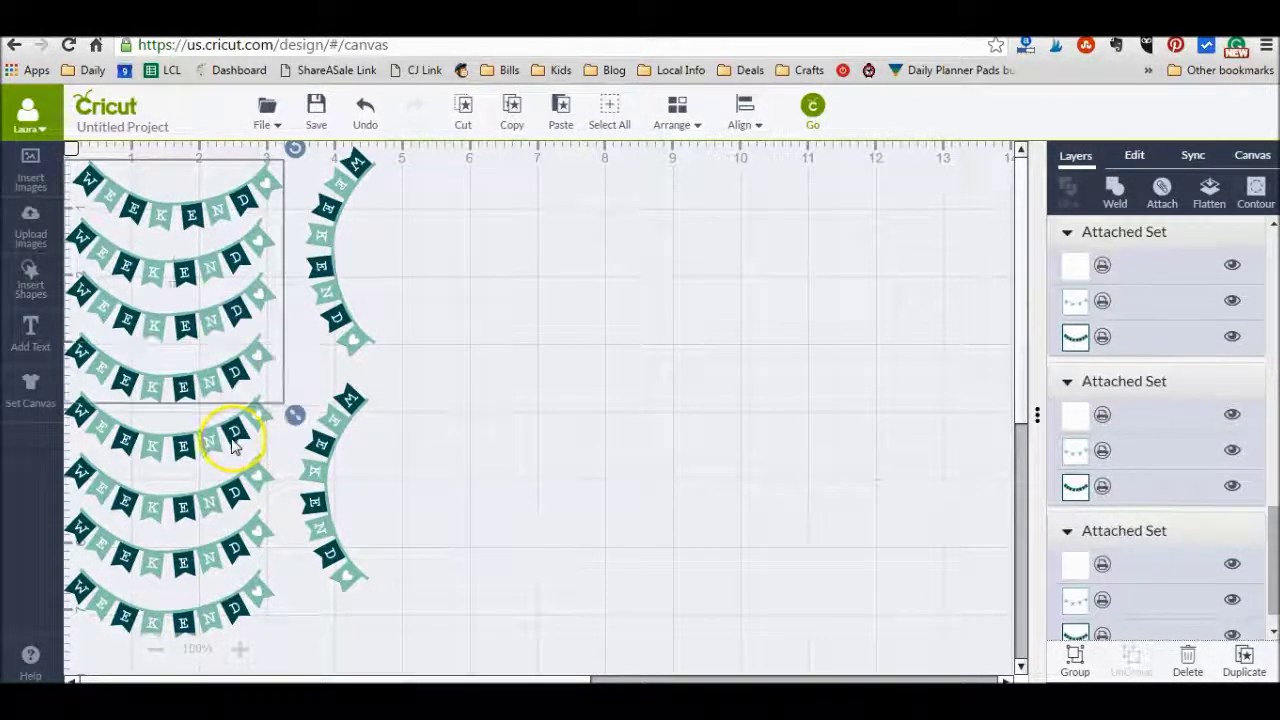
left_click(233, 478, "shift")
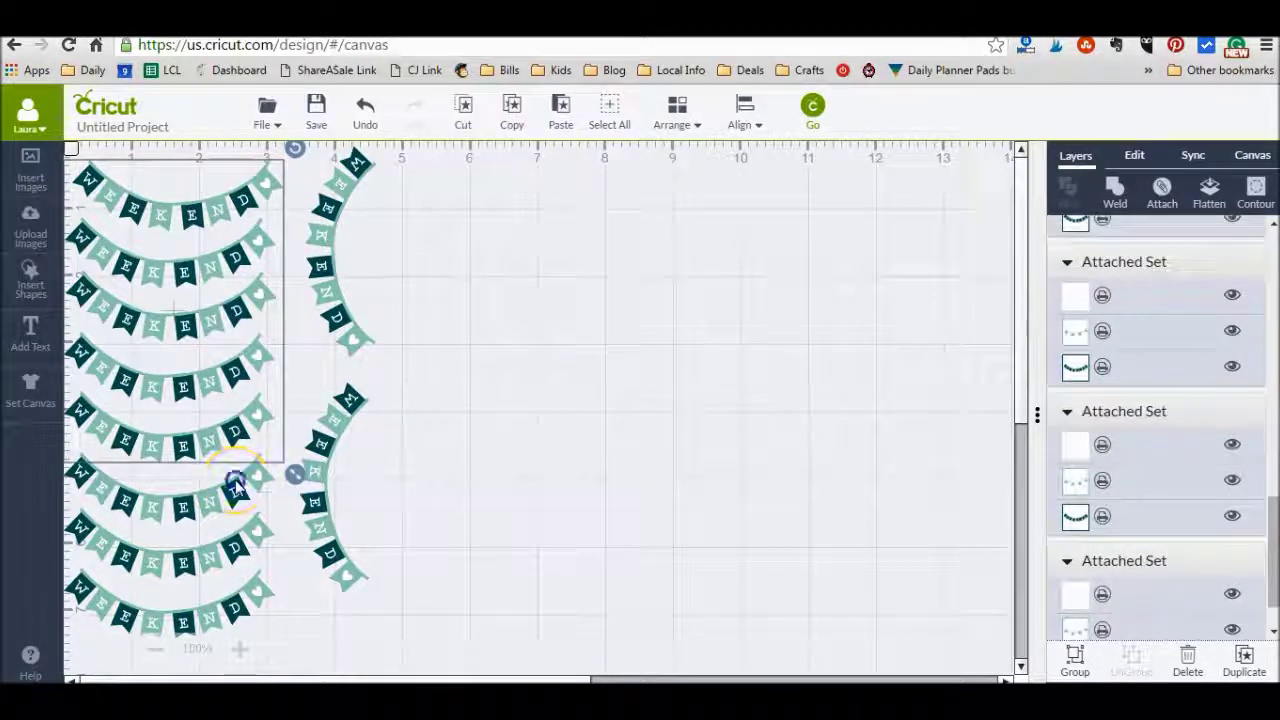
left_click(250, 538, "shift")
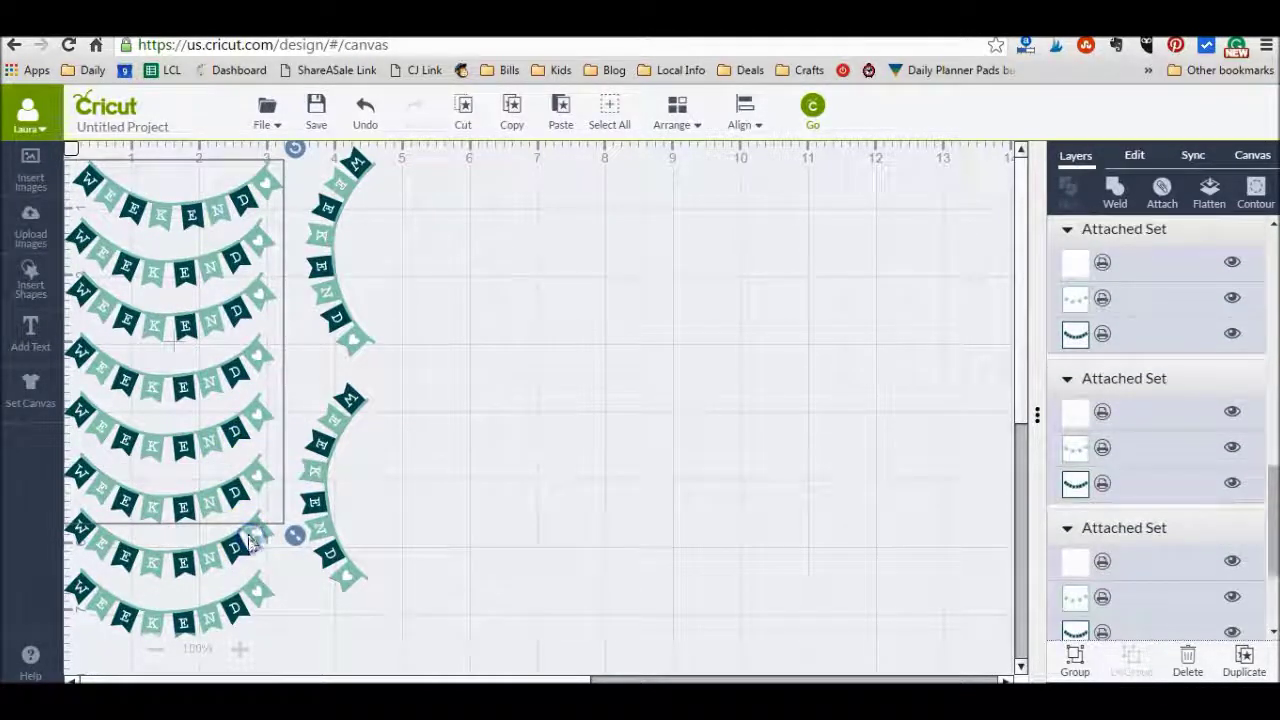
left_click(233, 610, "shift")
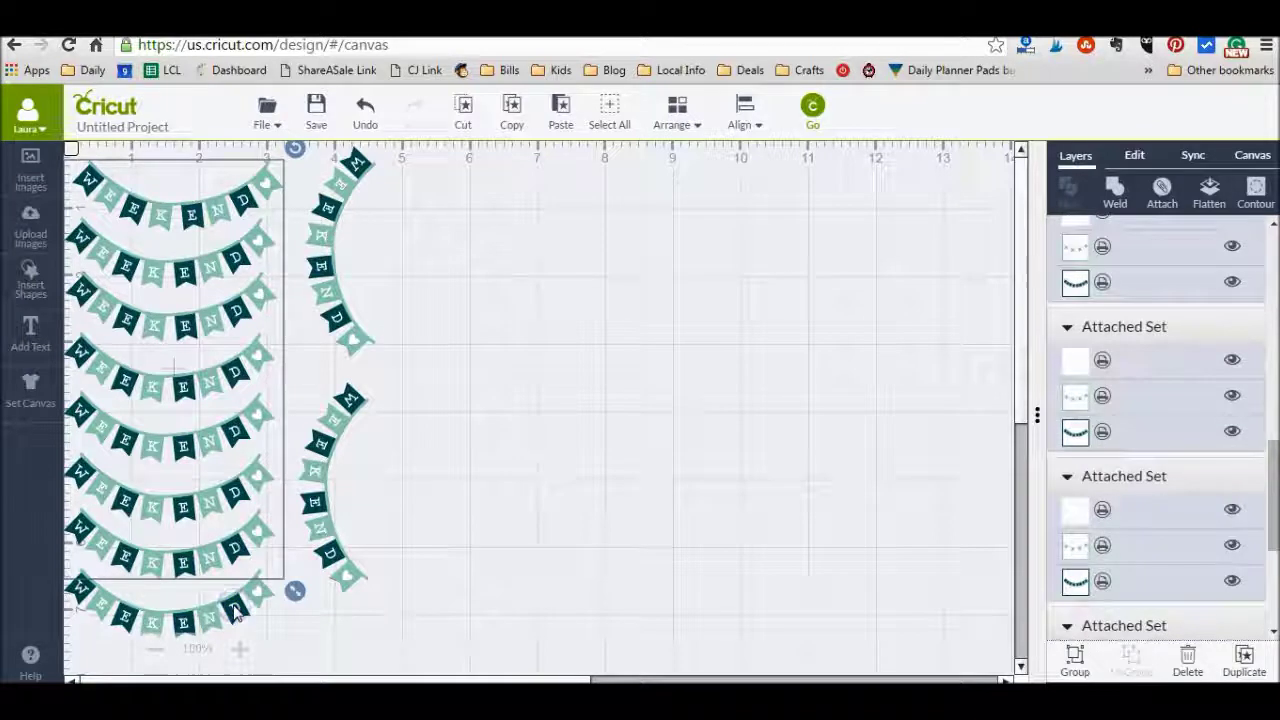
left_click(233, 612, "shift")
left_click(757, 127)
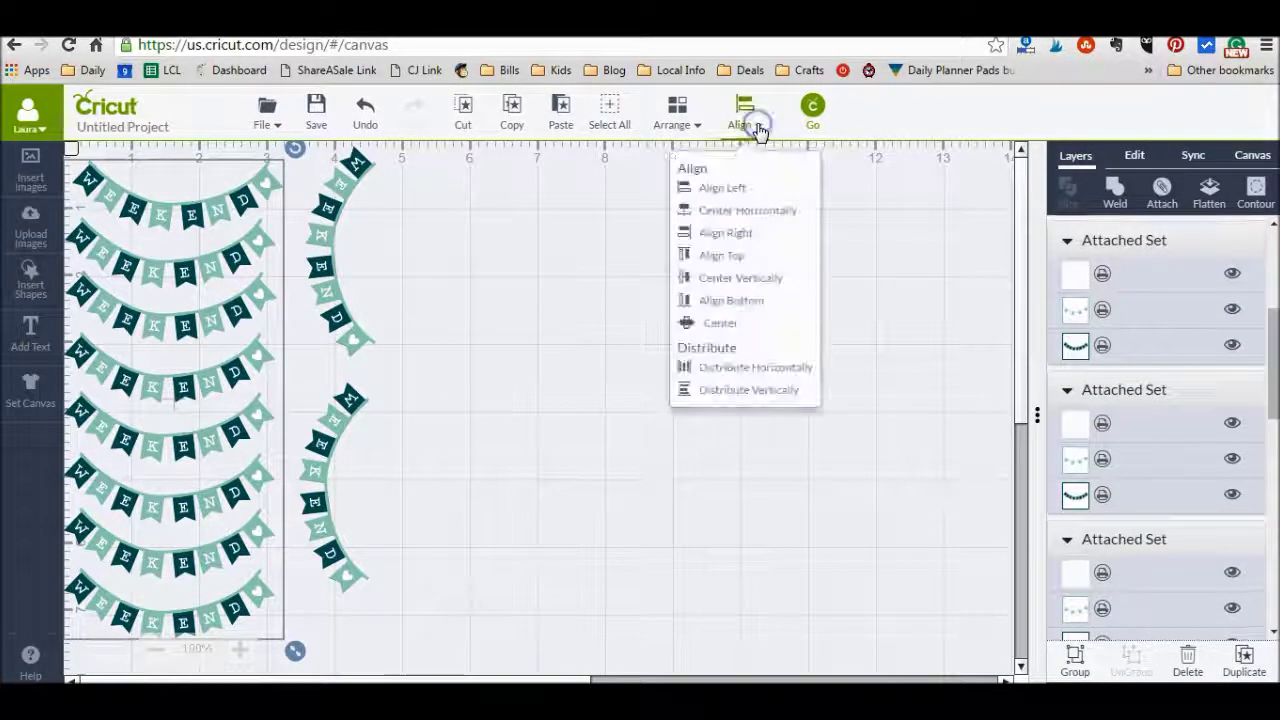
left_click(738, 187)
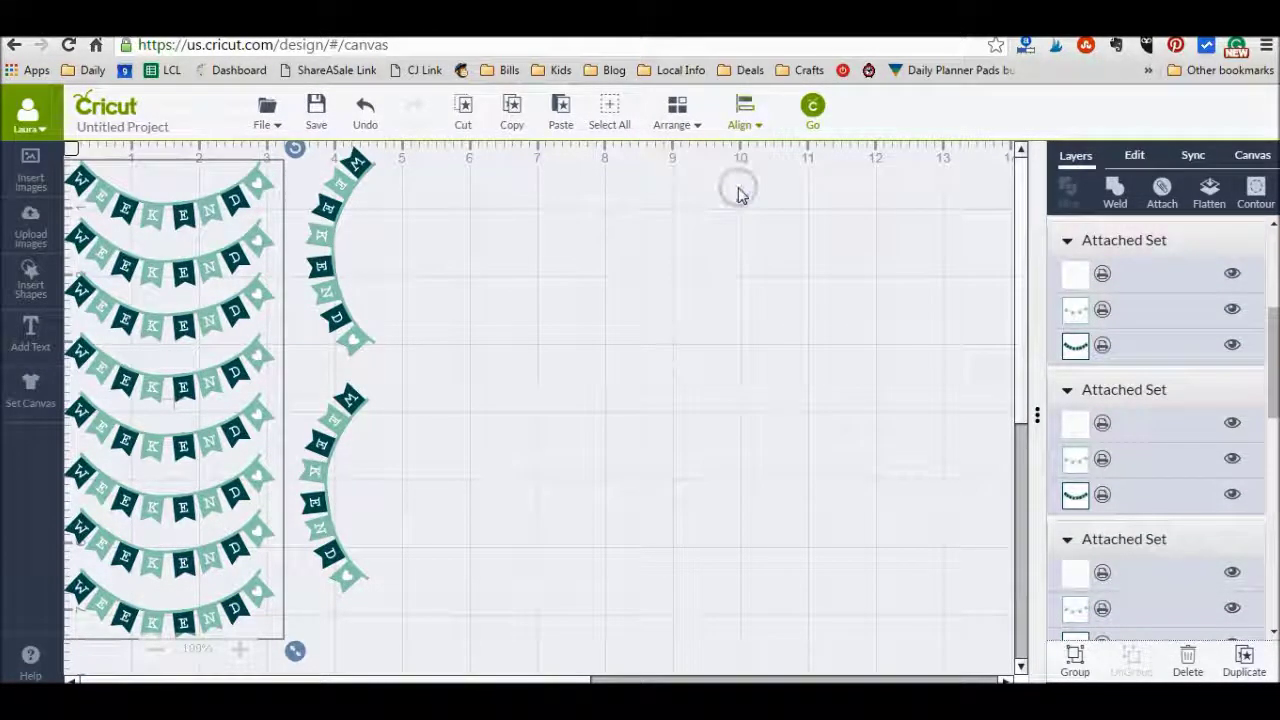
Distribute the eight selected banners evenly in the vertical direction.
left_click(741, 125)
left_click(758, 318)
left_click(748, 390)
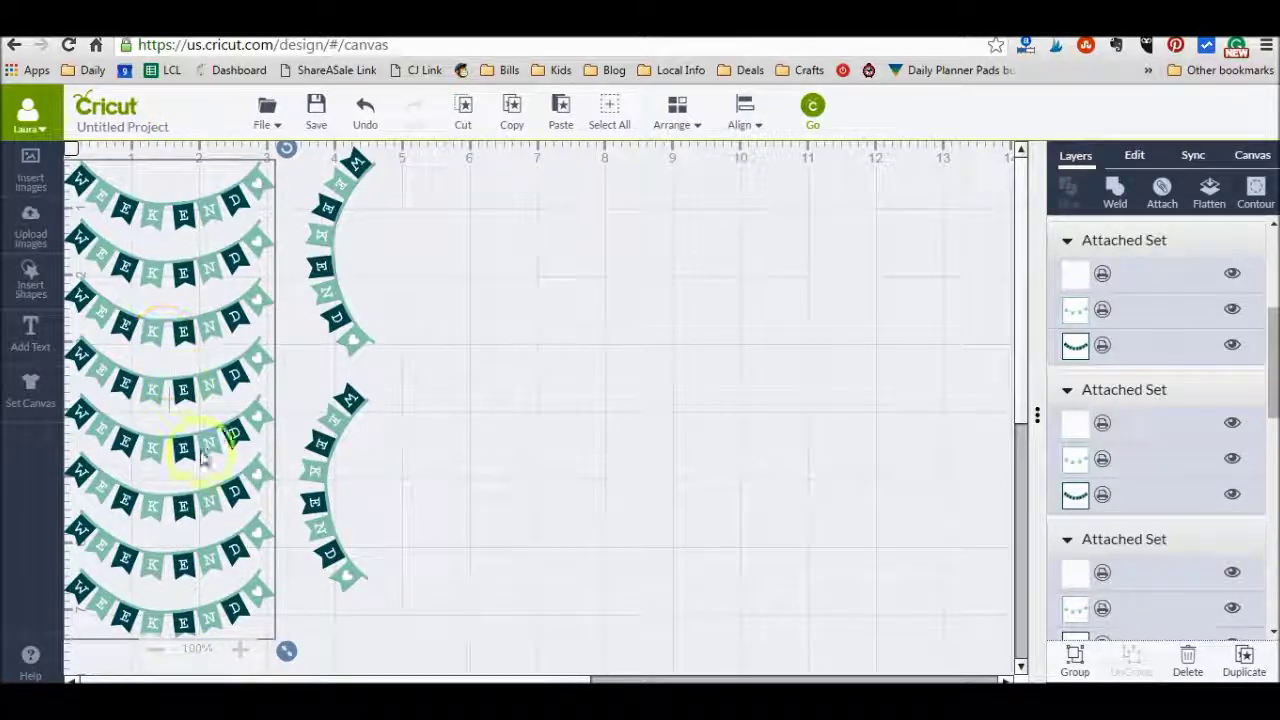
Recolor the lower vertical banner with fuchsia (#aa1e58) for its dark flags and Cactus Pink for its light flags.
left_click(431, 414)
left_click(232, 268)
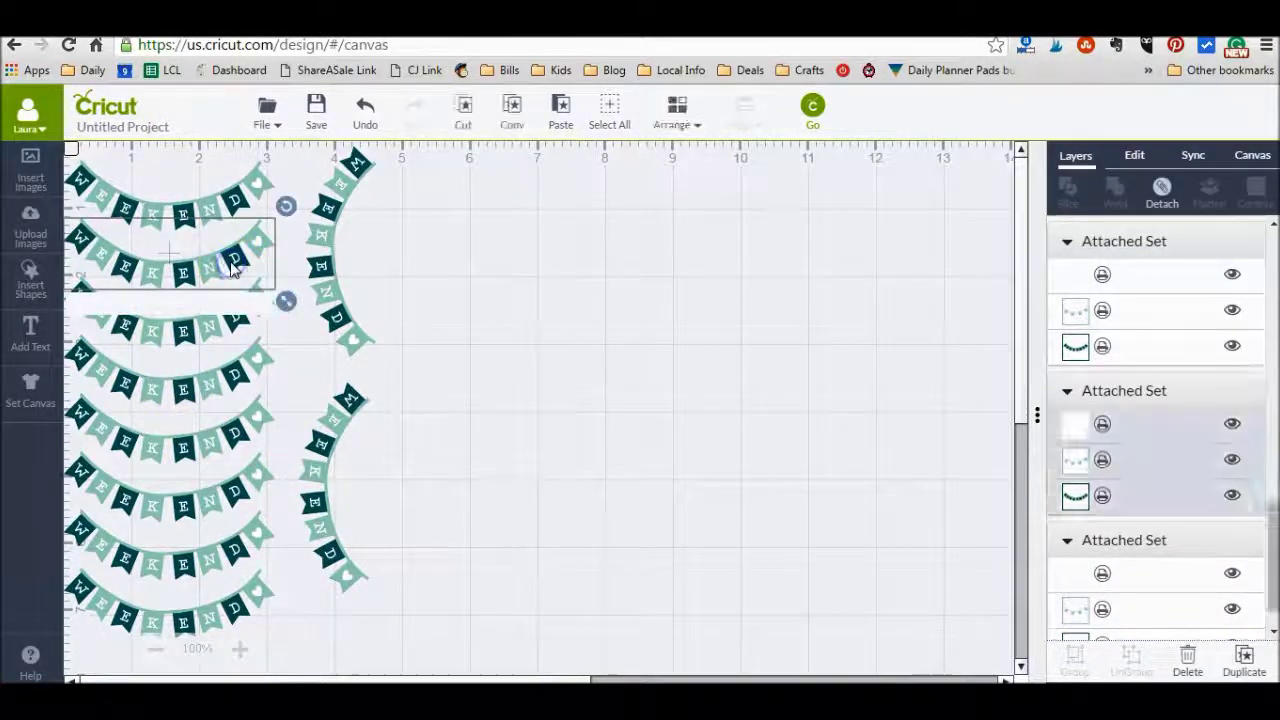
left_click(1145, 373)
scroll(1155, 318, "down", 3)
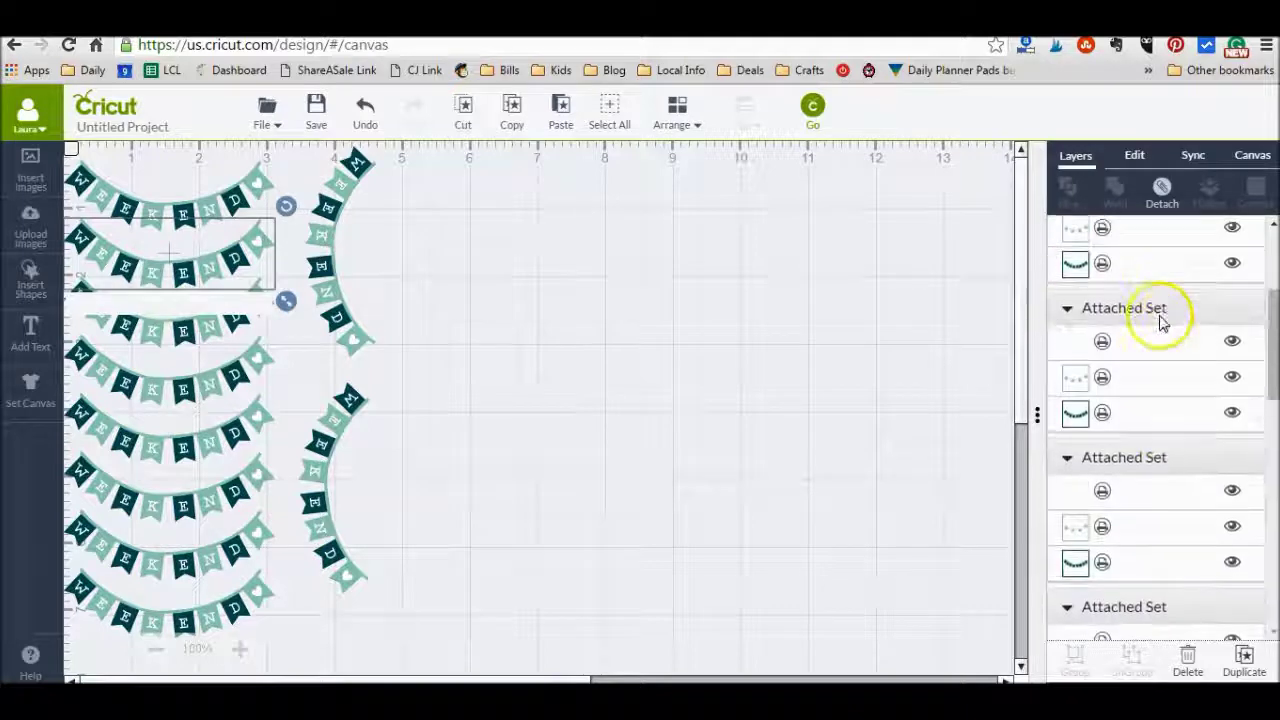
left_click(1076, 343)
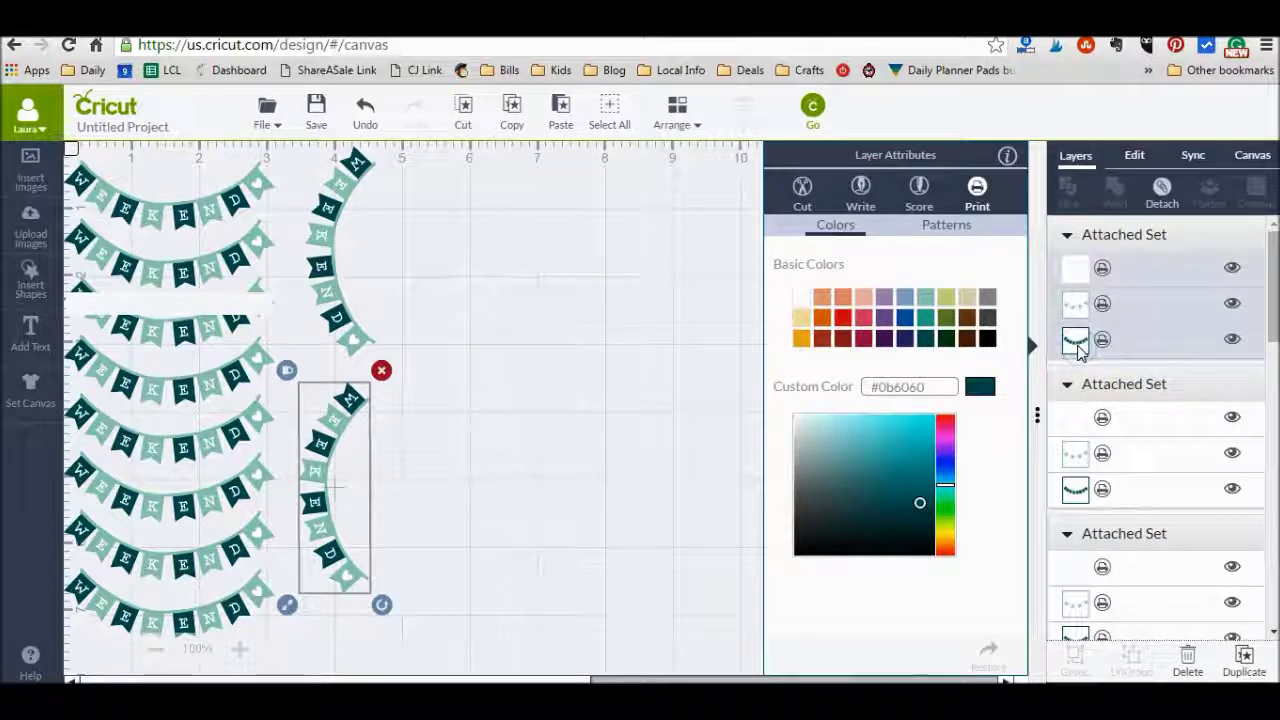
left_click(866, 340)
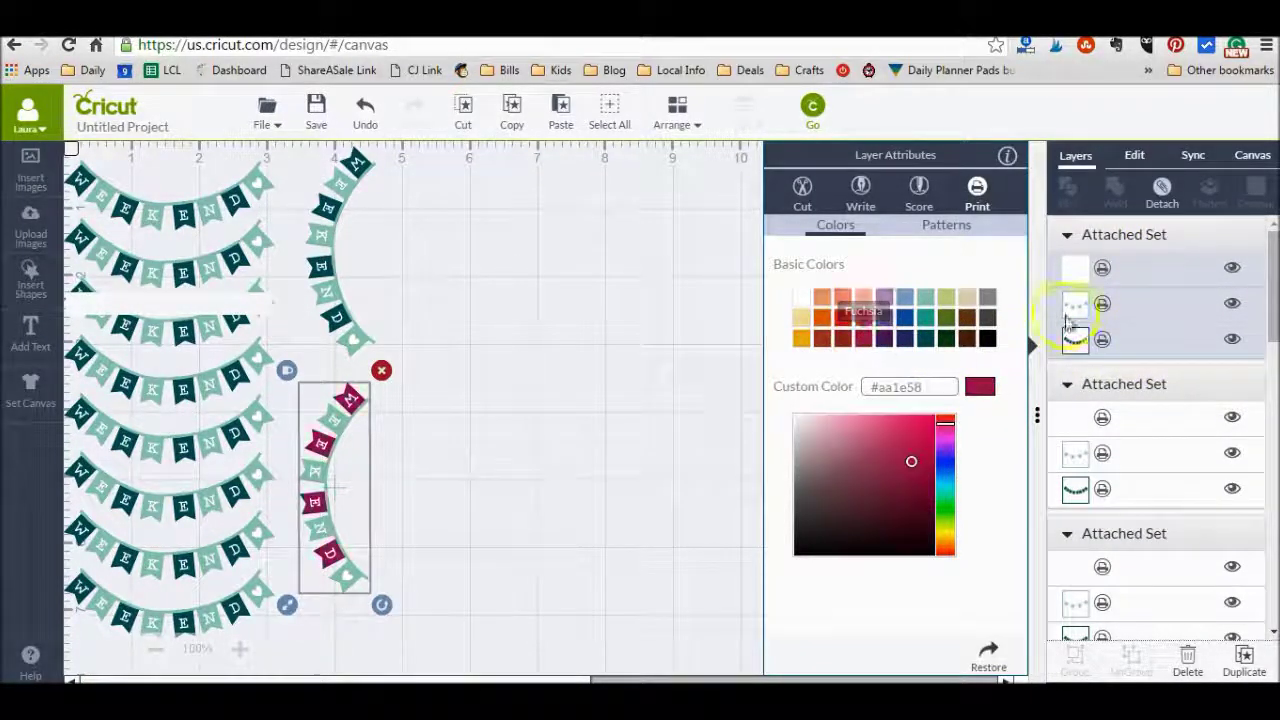
left_click(866, 298)
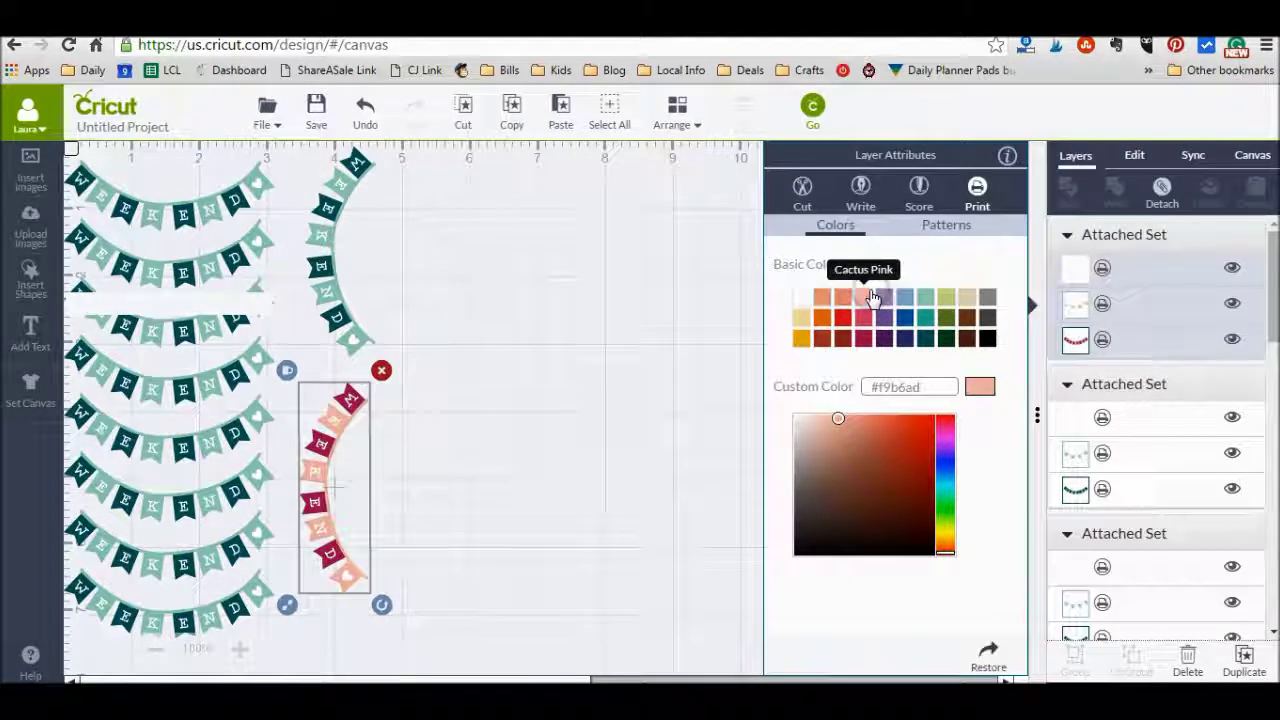
Recolor the upper vertical banner with golden yellow (#f2b31b) for its dark flags and Honeysuckle for its light flags.
left_click(1075, 491)
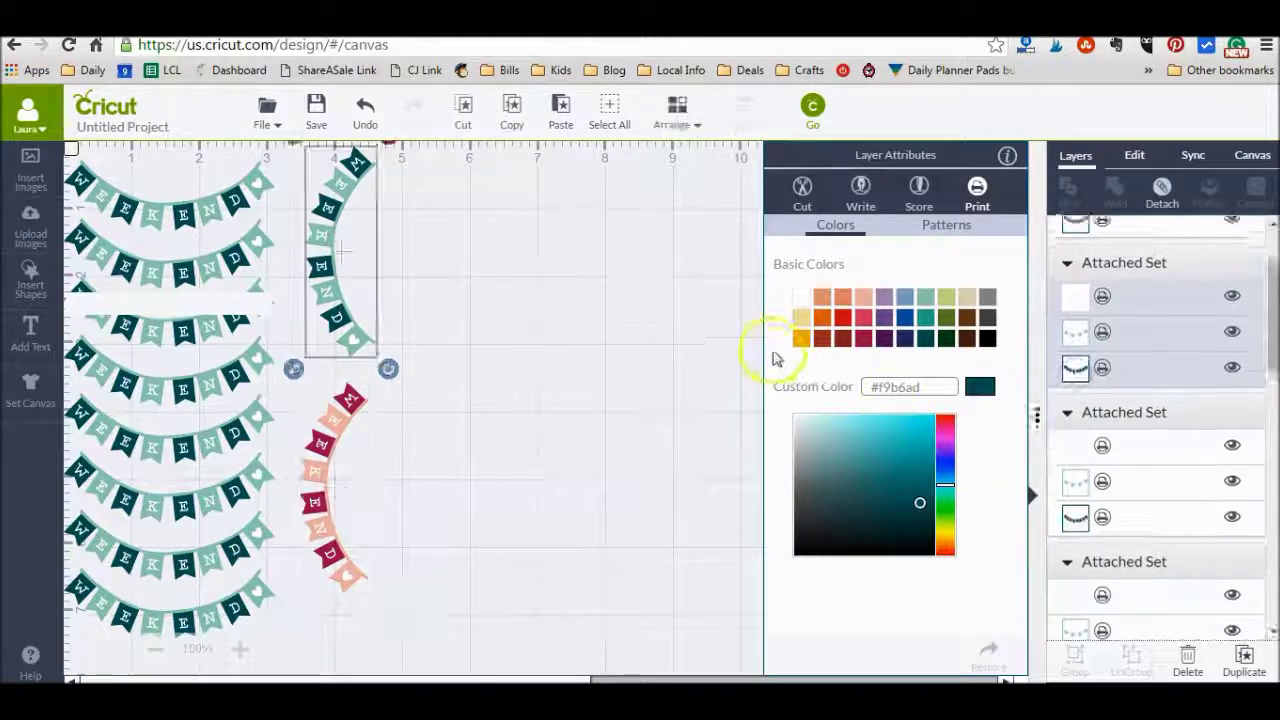
left_click(801, 338)
left_click(1075, 313)
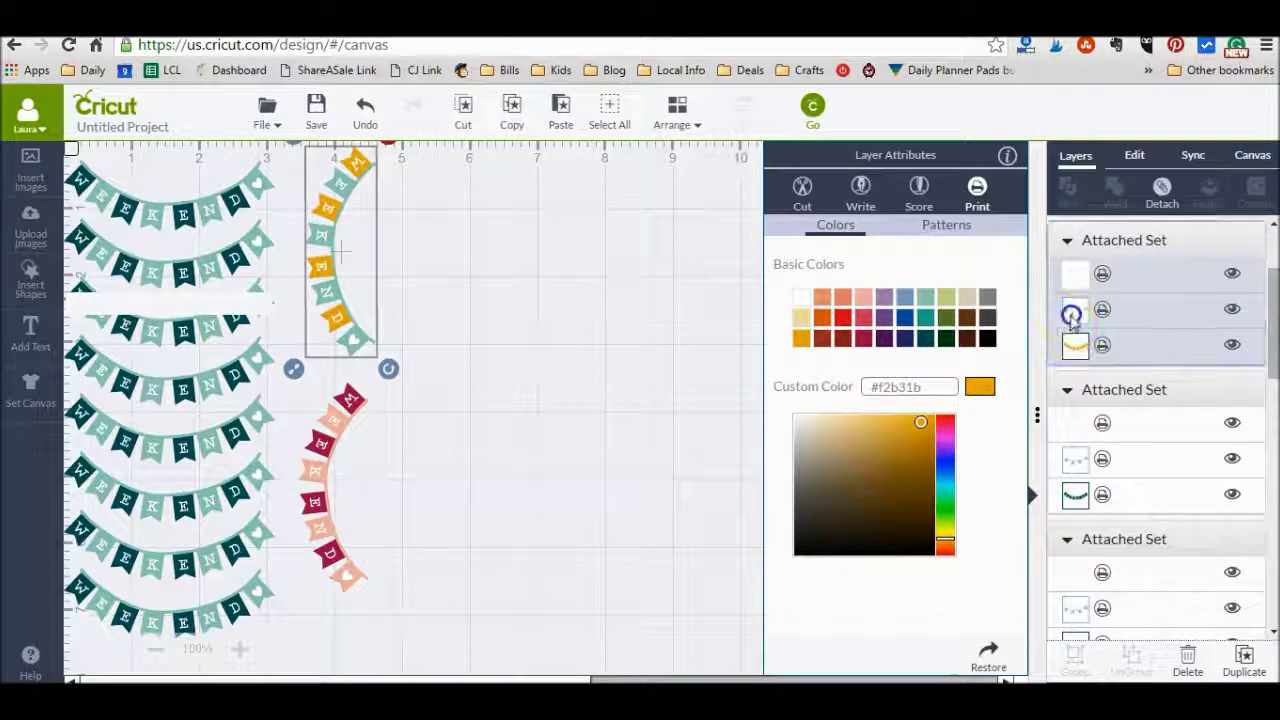
left_click(803, 320)
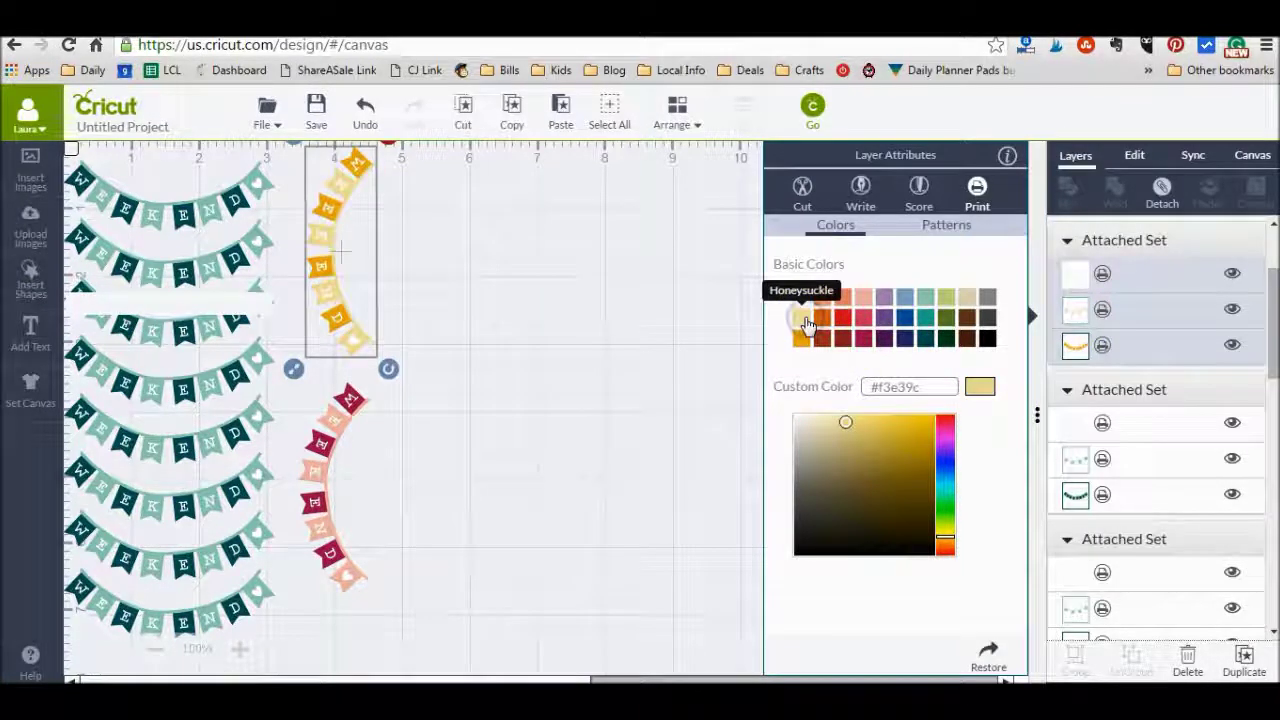
Attach all ten banners into one set and preview them on the 8.5X11 mat.
left_click(210, 623)
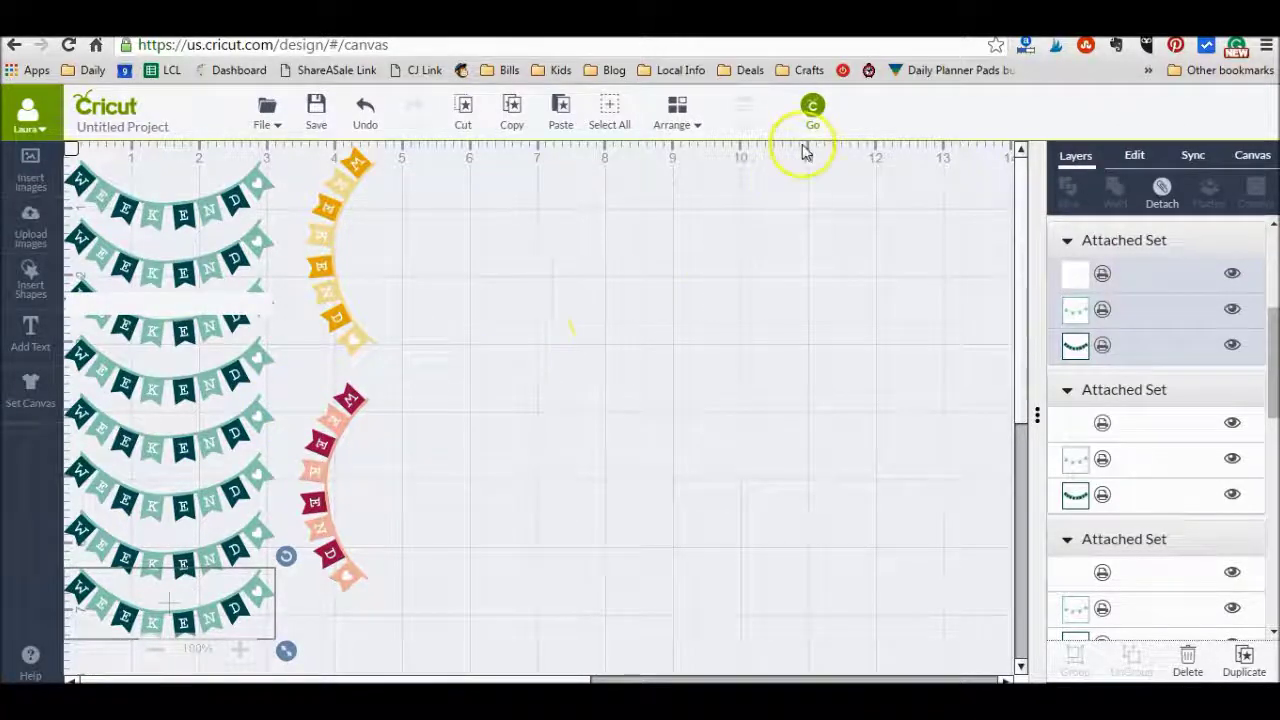
left_click(812, 115)
left_click(612, 112)
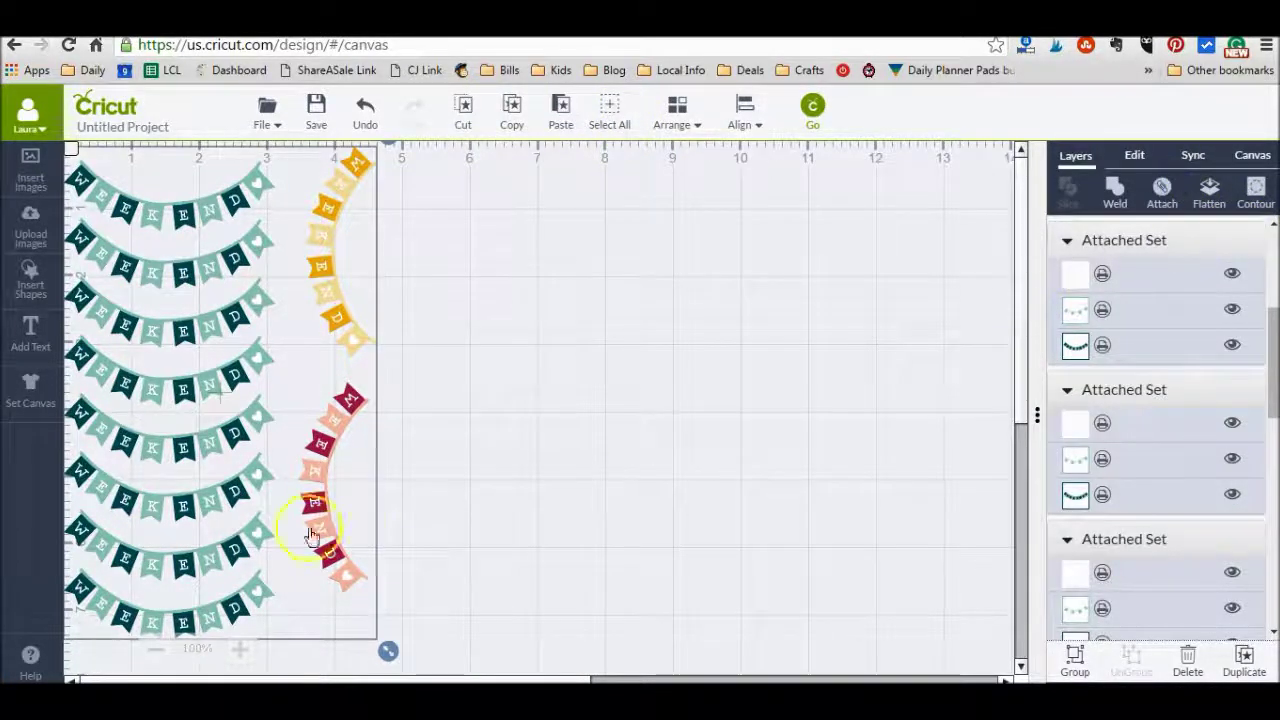
left_click(813, 106)
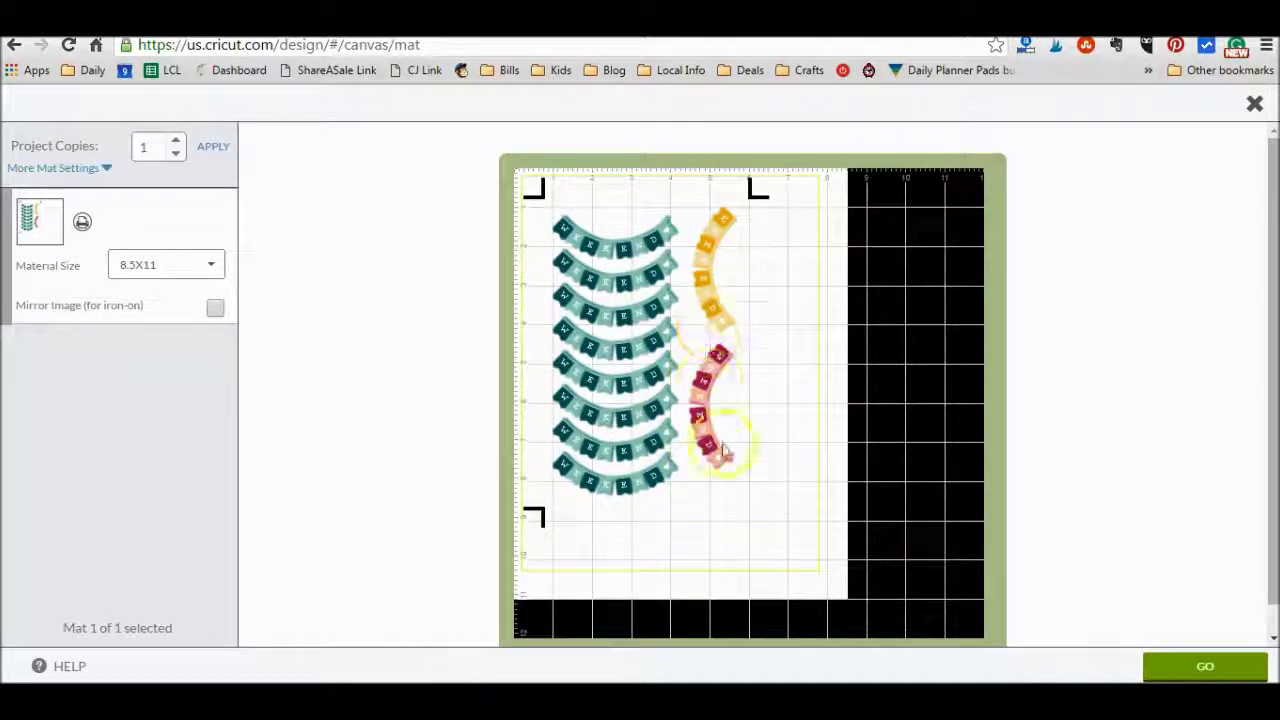
Compare the banner edges on the mat with the print-then-cut bleed off and on, leave it on, and return to the canvas.
left_click(97, 170)
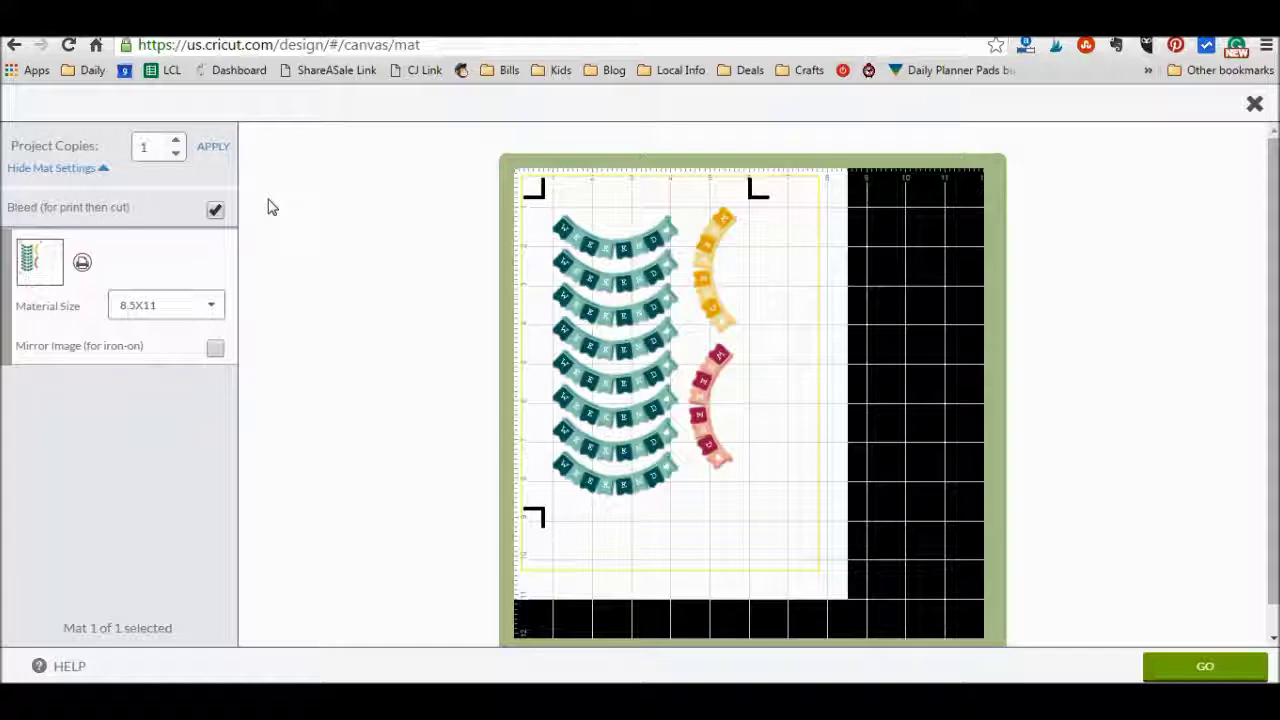
left_click(215, 211)
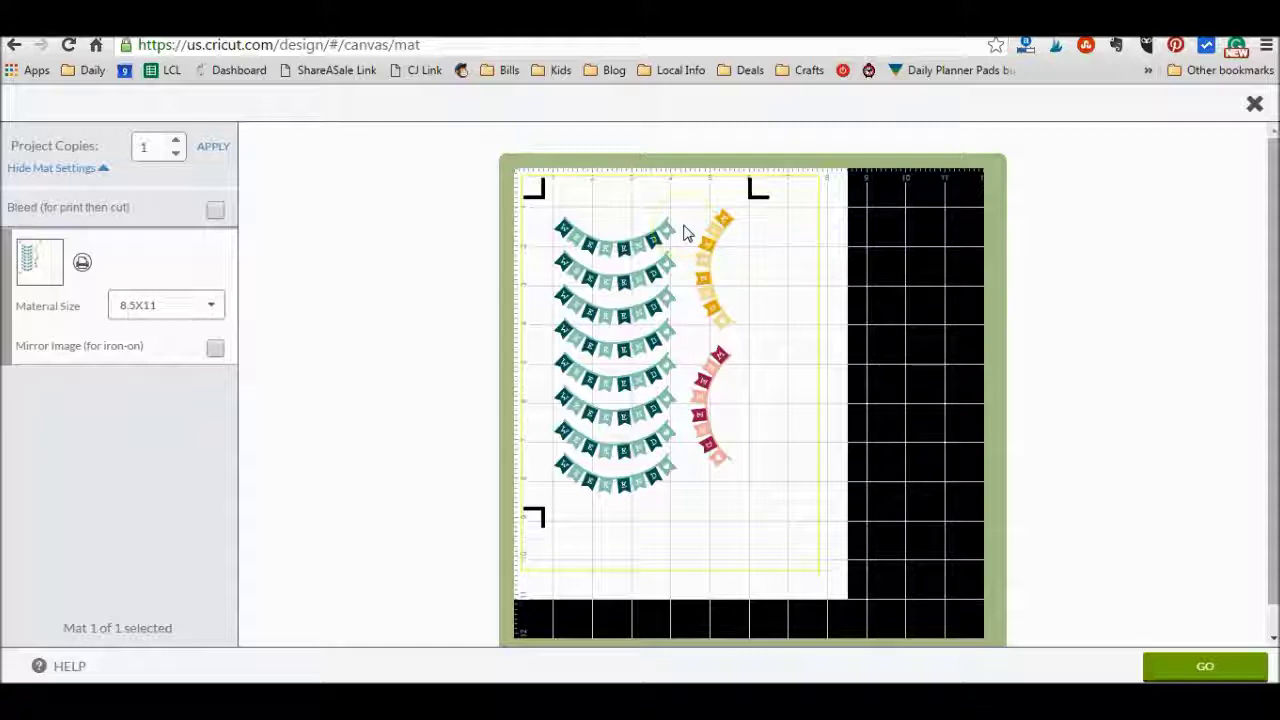
left_click(215, 212)
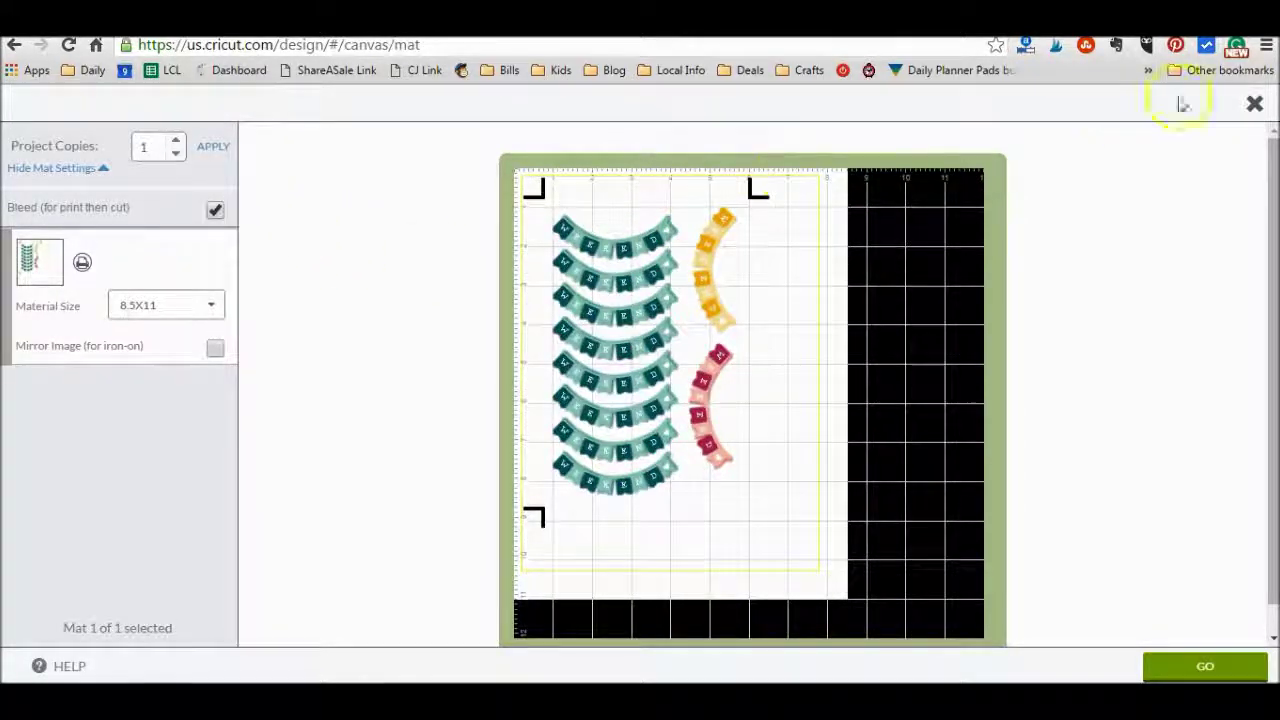
left_click(1258, 104)
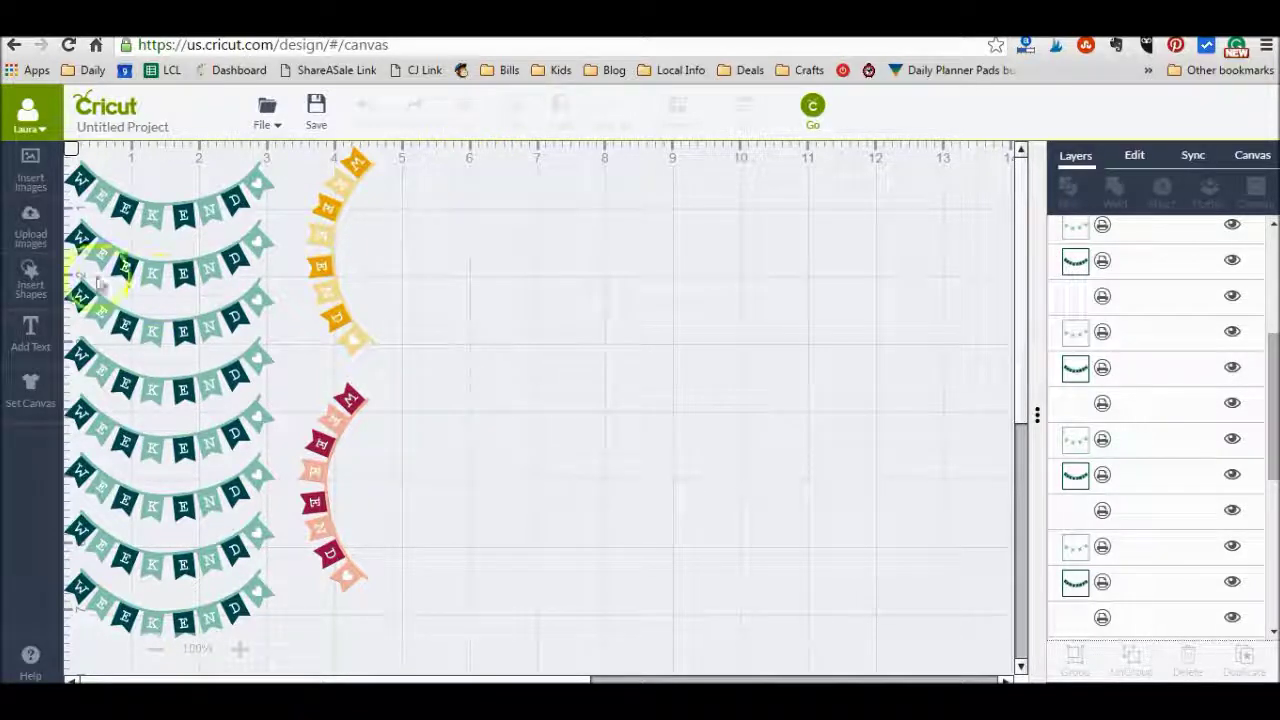
Insert a square shape and move it onto the empty canvas area beside the vertical banners.
left_click(30, 275)
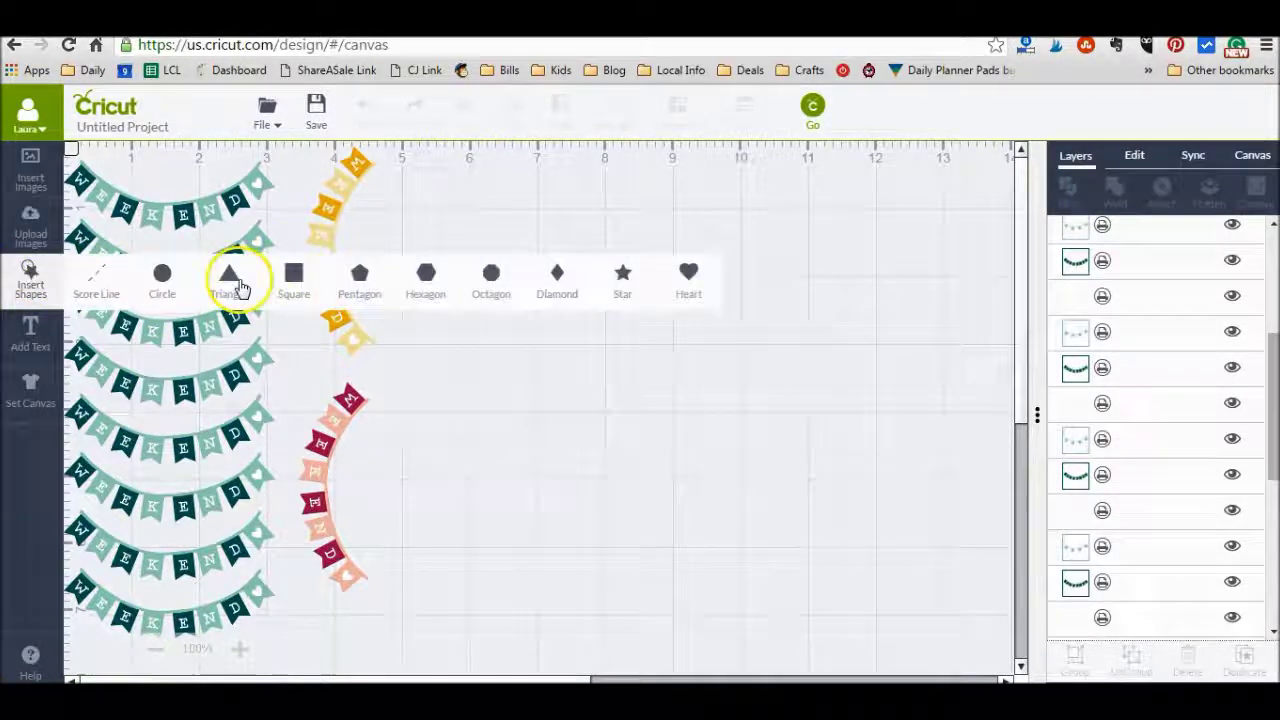
left_click(297, 272)
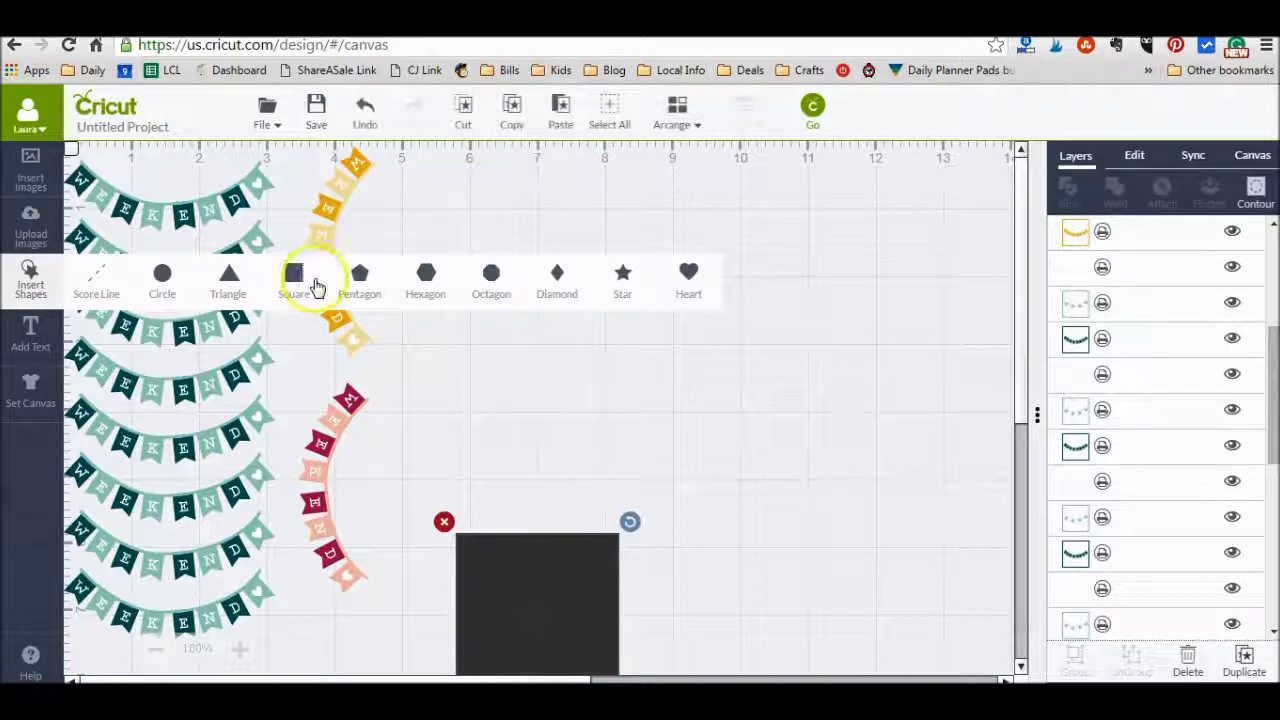
left_click_drag(551, 574, 570, 343)
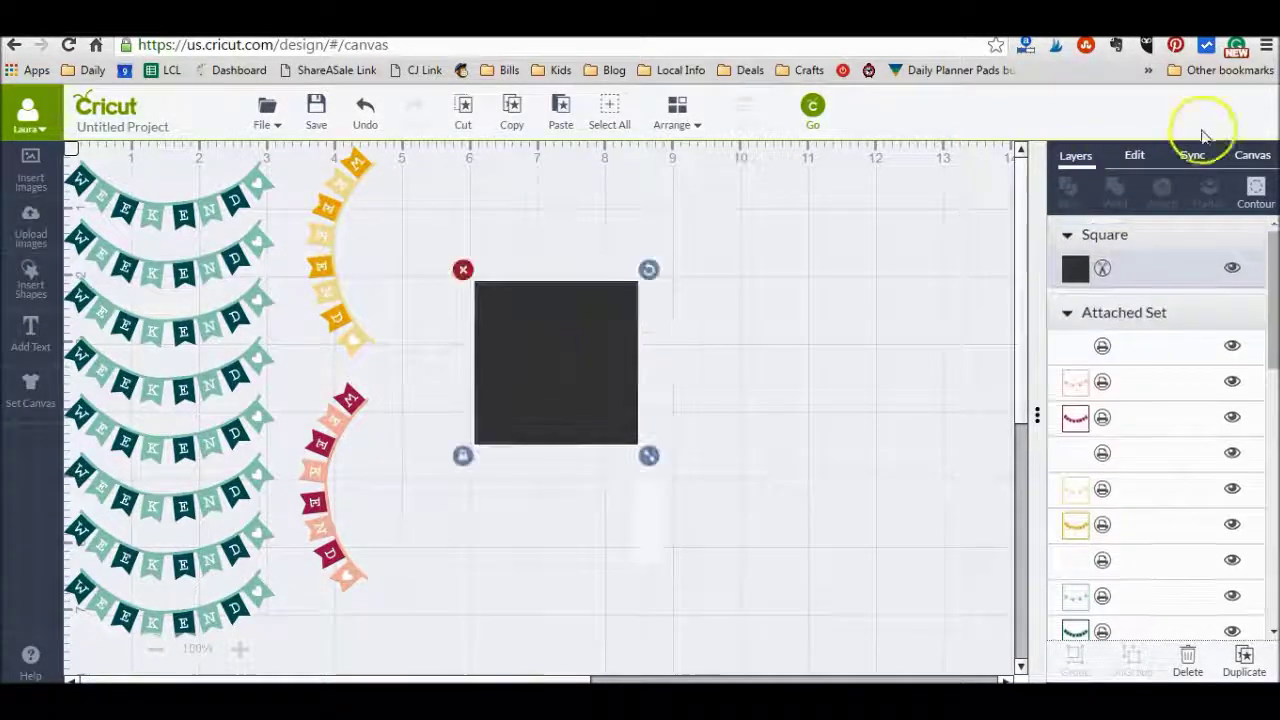
Unlock the square's proportions, resize it to 5.5 in wide by 8 in high, and lock the proportions again.
left_click(1140, 168)
left_click(1069, 262)
left_click(1105, 233)
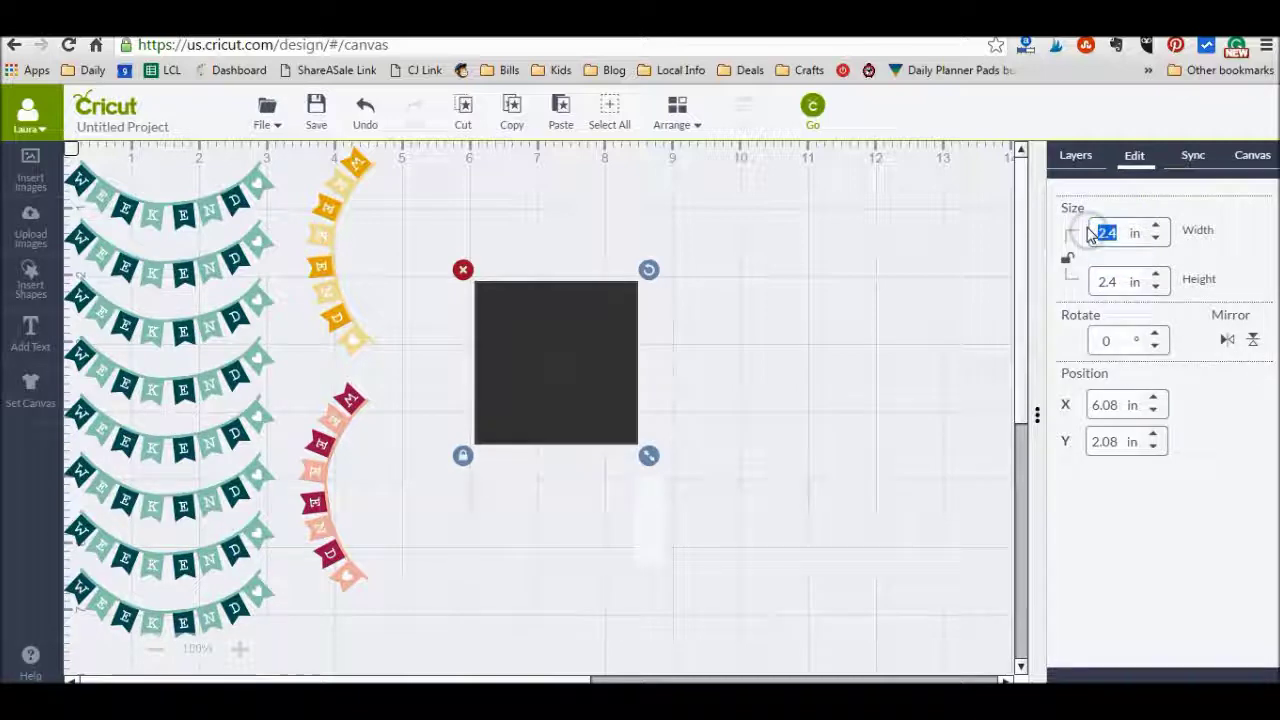
type("8")
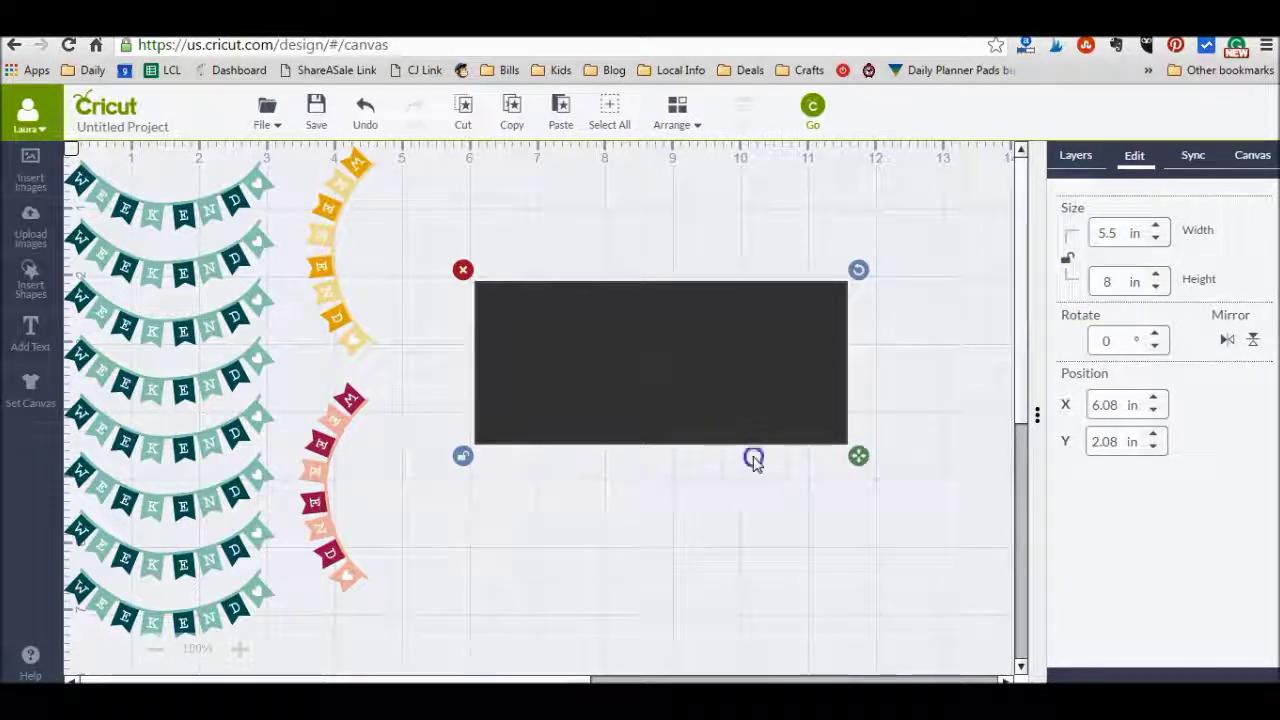
left_click(737, 514)
left_click(723, 371)
left_click(1070, 262)
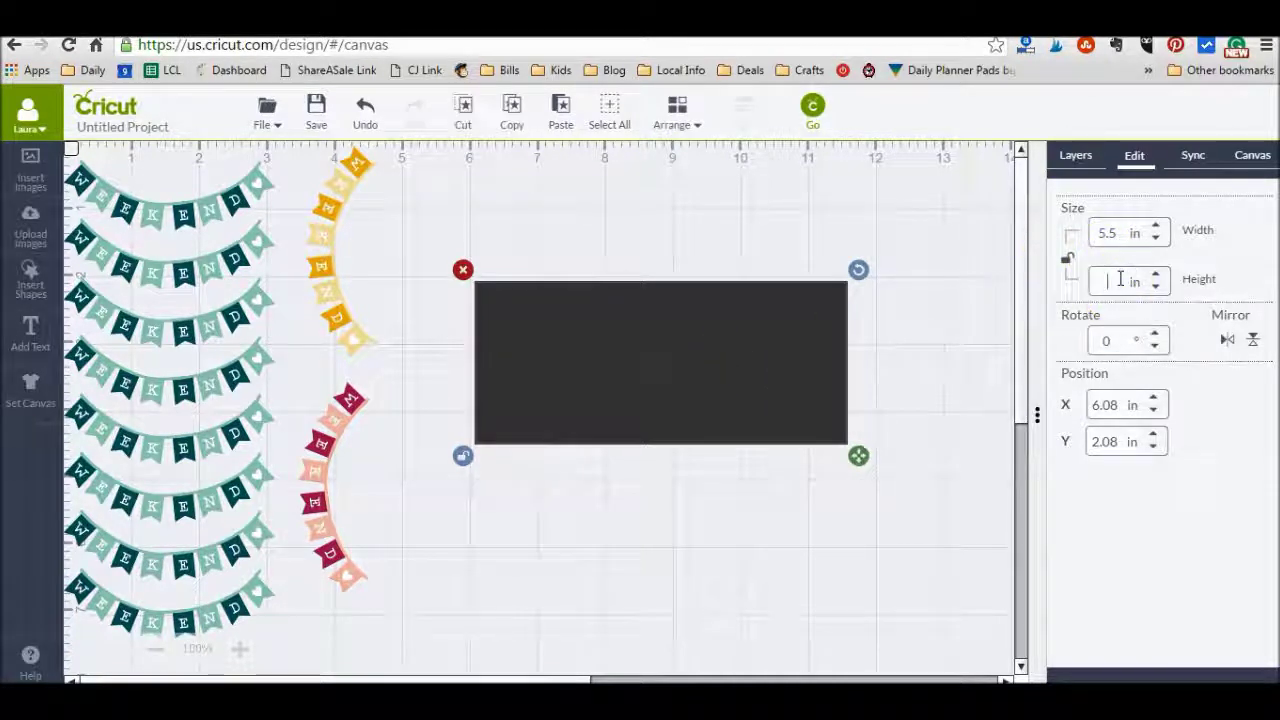
key("Return")
left_click(1070, 260)
Move the rectangle to the canvas origin at X 0, Y 0 and send it behind the banners.
left_click_drag(486, 463, 163, 315)
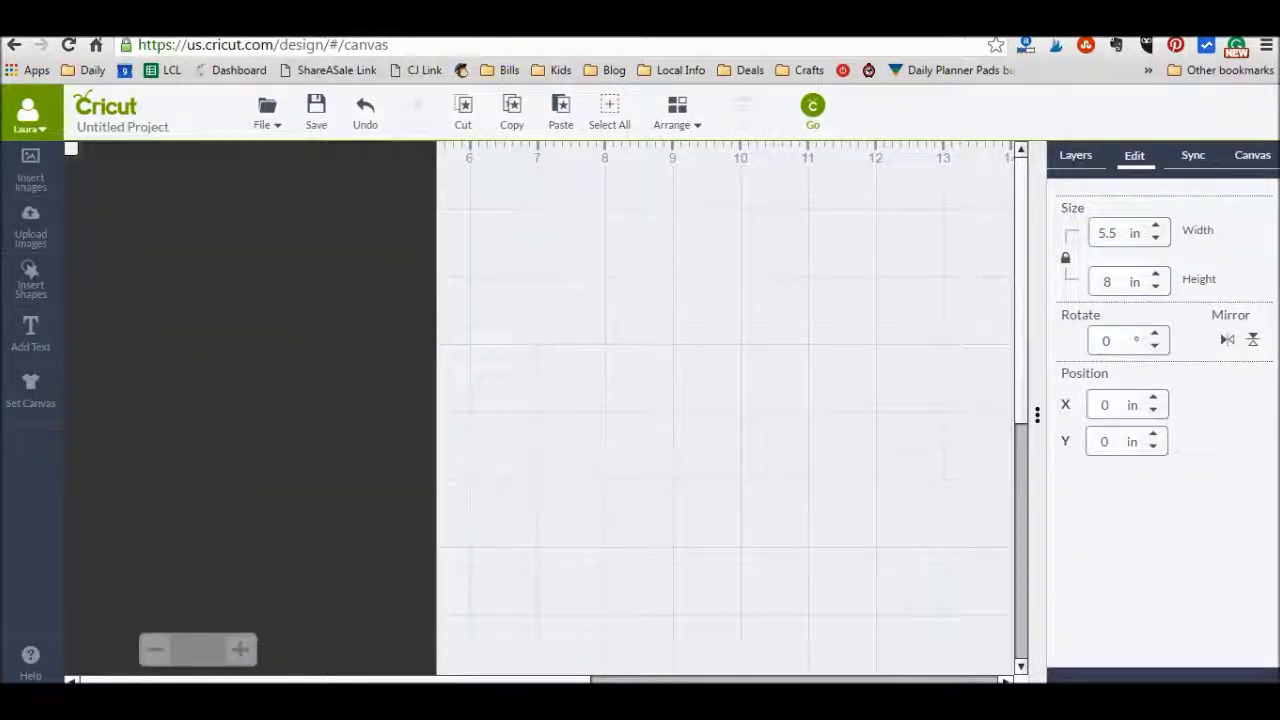
left_click(677, 108)
left_click(690, 167)
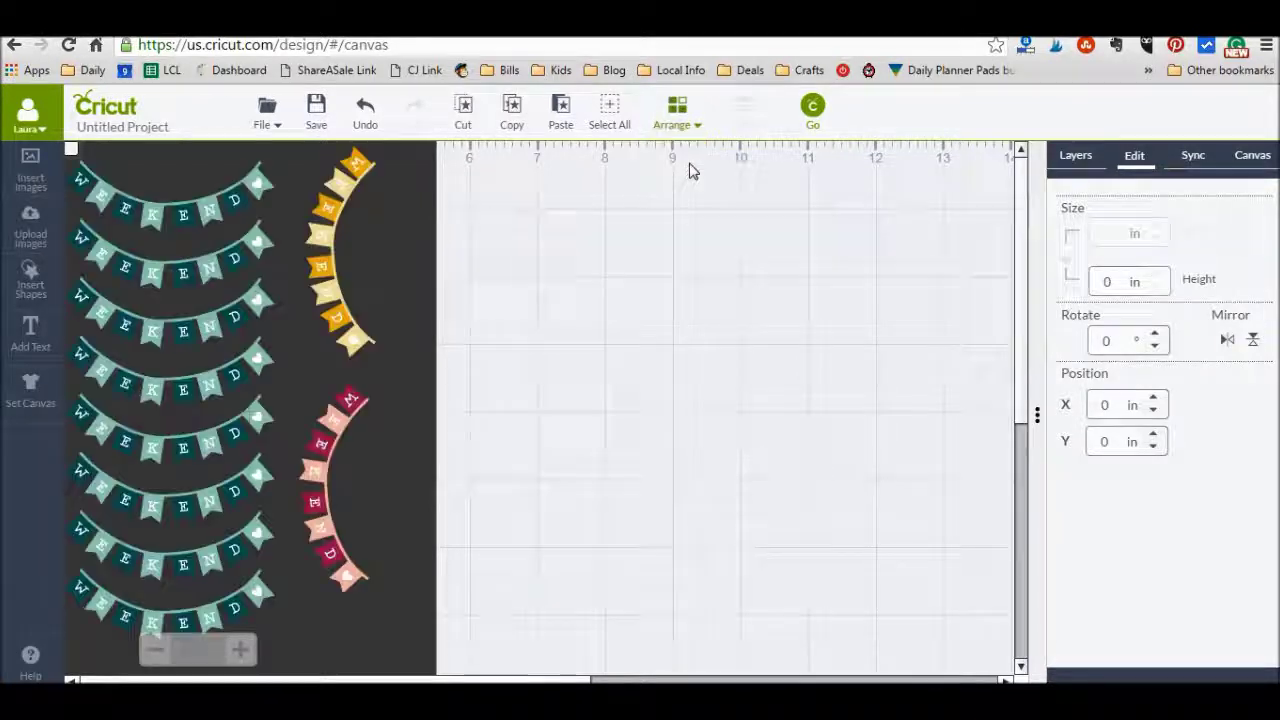
left_click(634, 346)
left_click(330, 348)
scroll(332, 352, "down", 1)
left_click(471, 429)
Select the combined banner set in front of the rectangle and detach it into separate banners.
left_click(1088, 163)
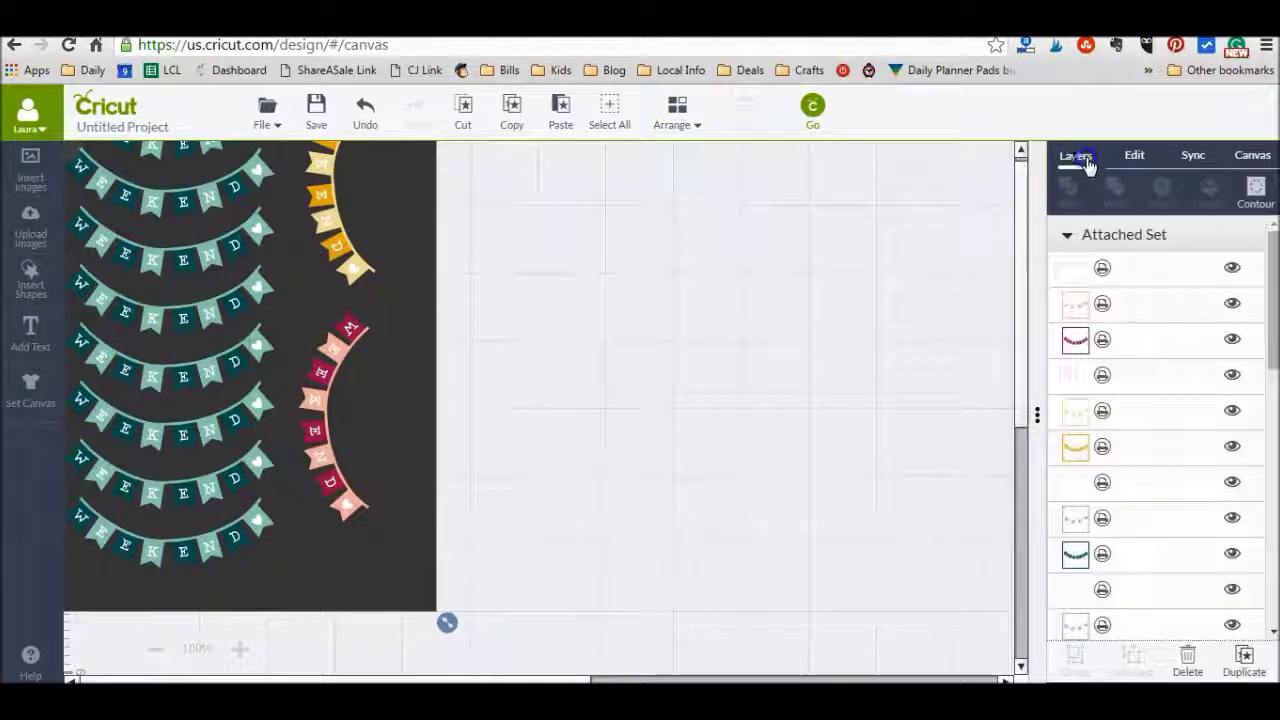
scroll(294, 394, "up", 1)
left_click(294, 394)
left_click(457, 266)
left_click(113, 375)
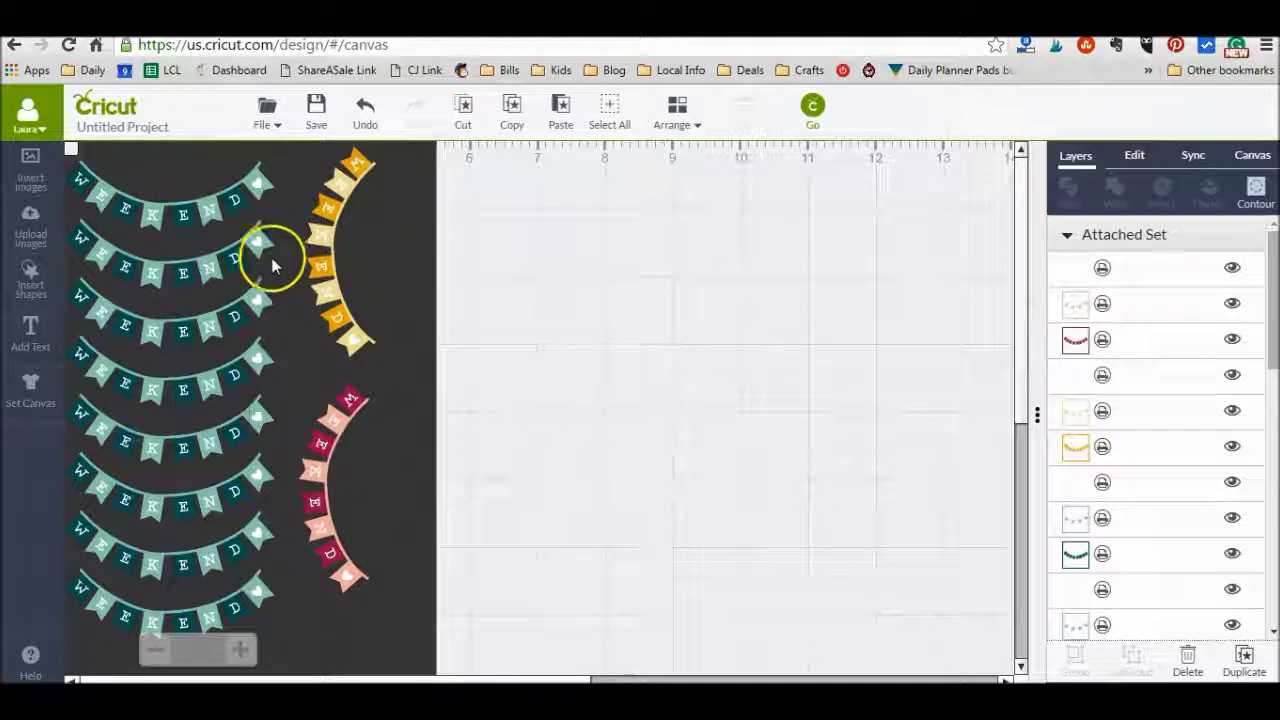
left_click_drag(318, 270, 308, 270)
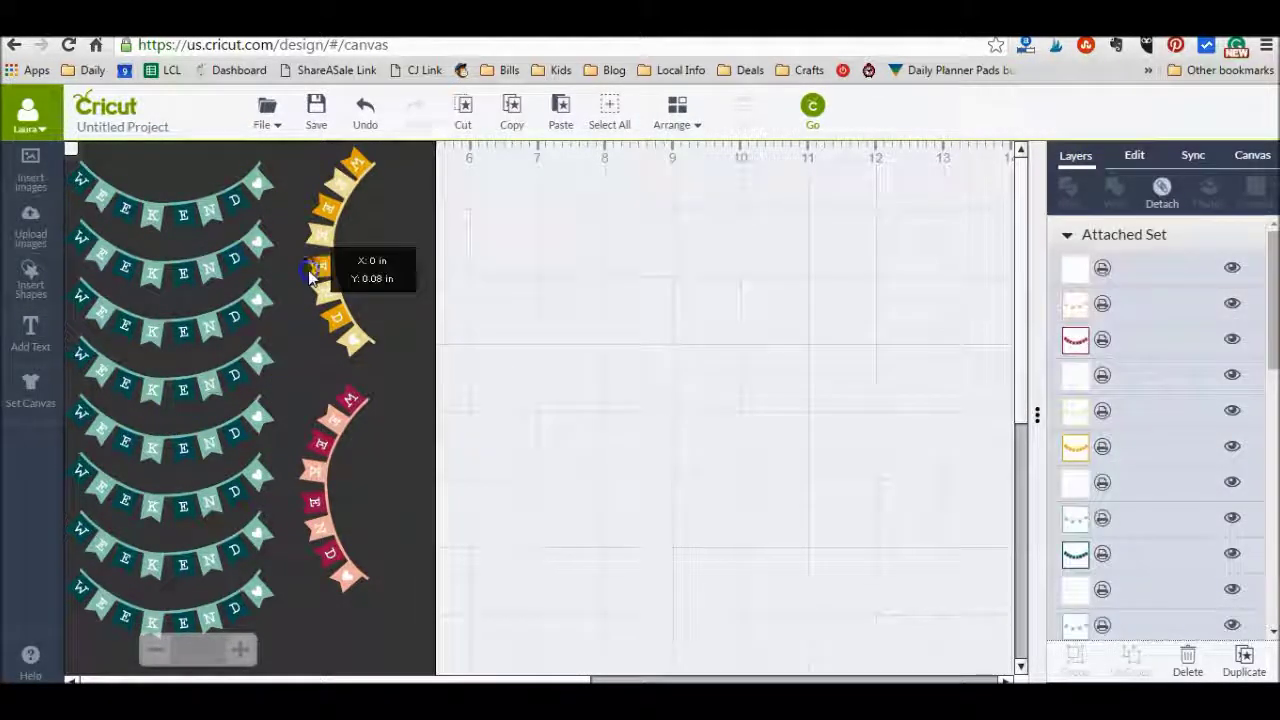
left_click(230, 290)
left_click(1197, 192)
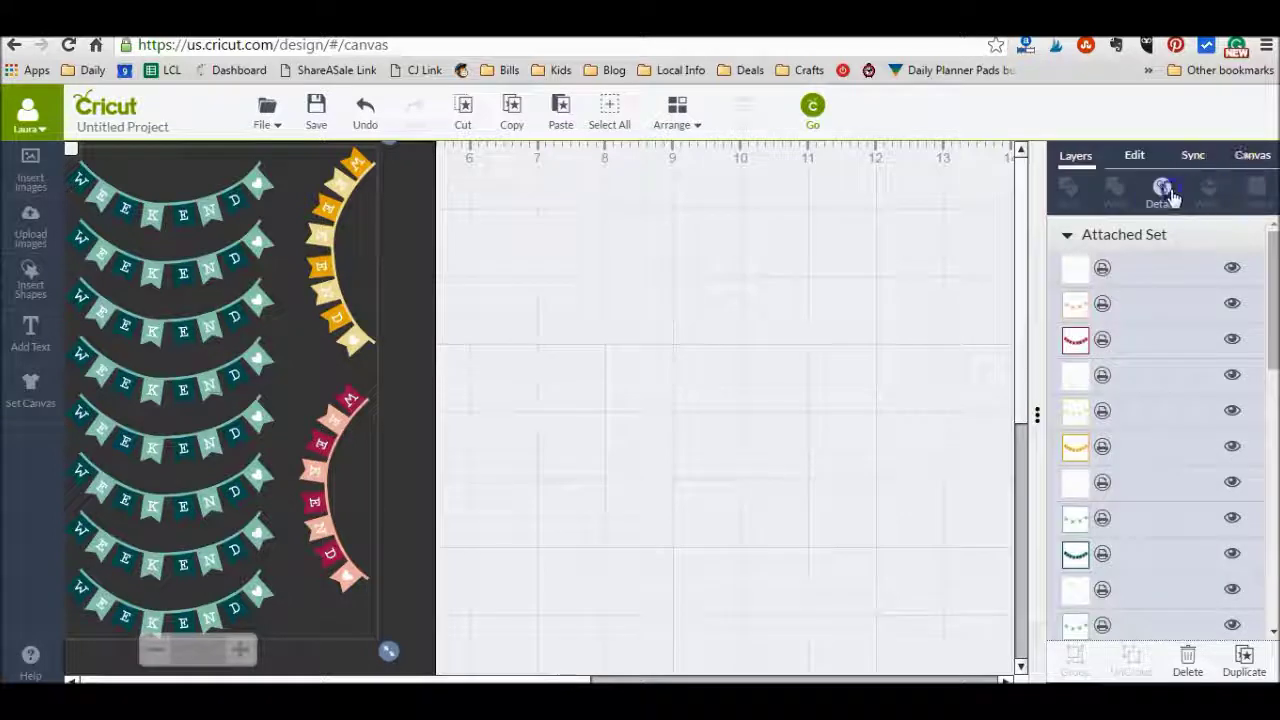
left_click(1162, 192)
Shift the yellow vertical banner closer to the teal column and place a copy of it alongside, within the rectangle.
left_click(394, 314)
left_click_drag(330, 275, 306, 270)
left_click(512, 110)
left_click(563, 118)
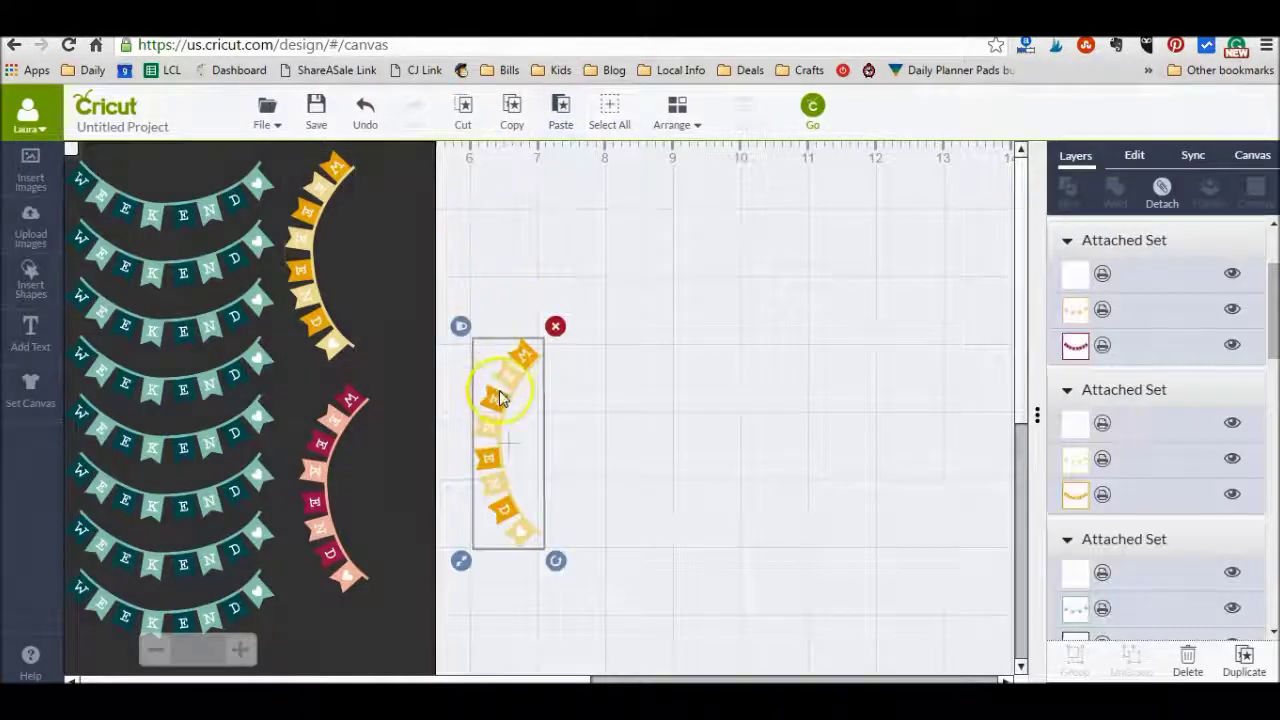
left_click_drag(509, 380, 370, 207)
Shift the pink vertical banner closer to the teal column and place a copy of it alongside, within the rectangle.
mouse_move(334, 434)
left_mouse_down()
mouse_move(300, 430)
mouse_move(318, 441)
left_mouse_up()
left_click(511, 112)
left_click(561, 112)
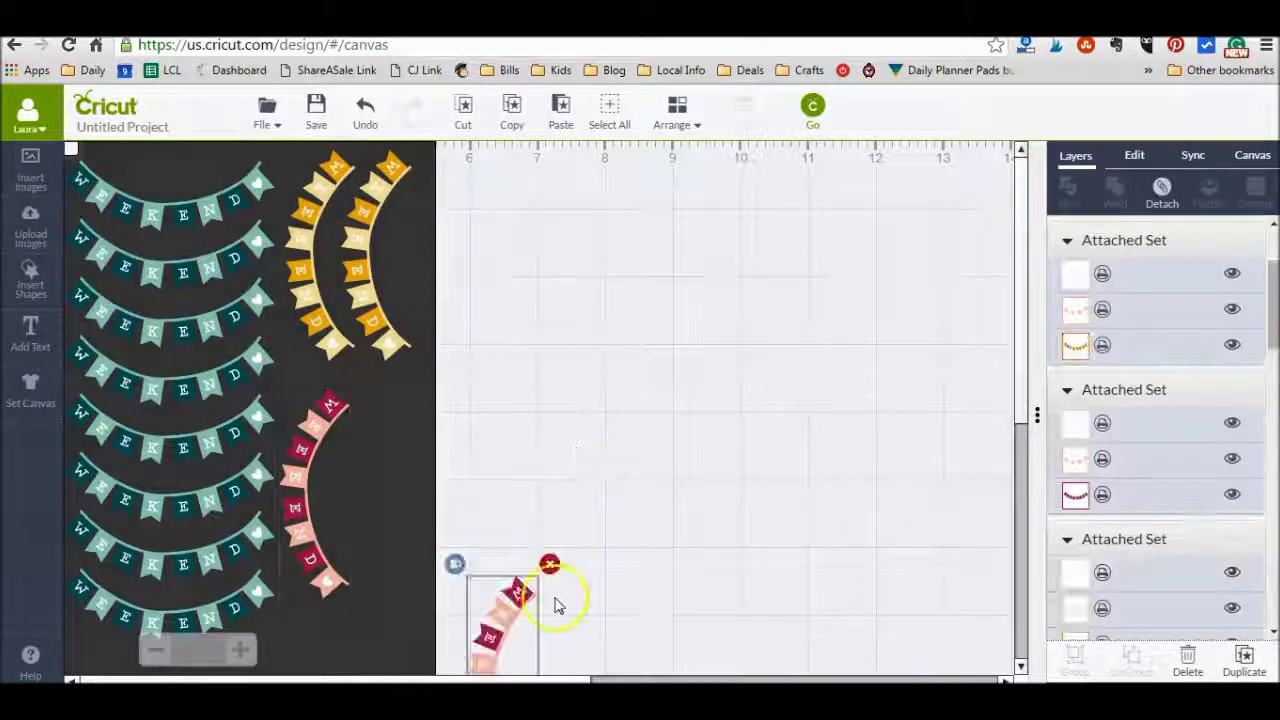
left_click_drag(521, 610, 390, 428)
scroll(650, 440, "down", 2)
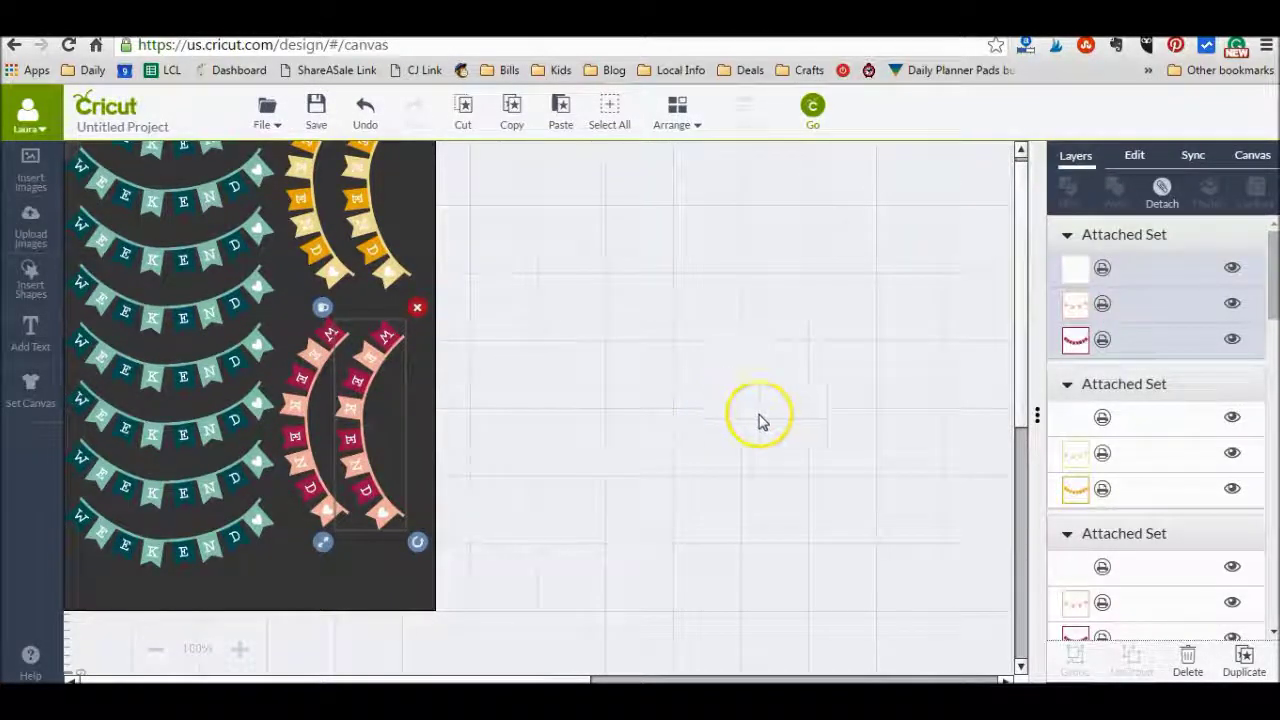
scroll(786, 428, "up", 2)
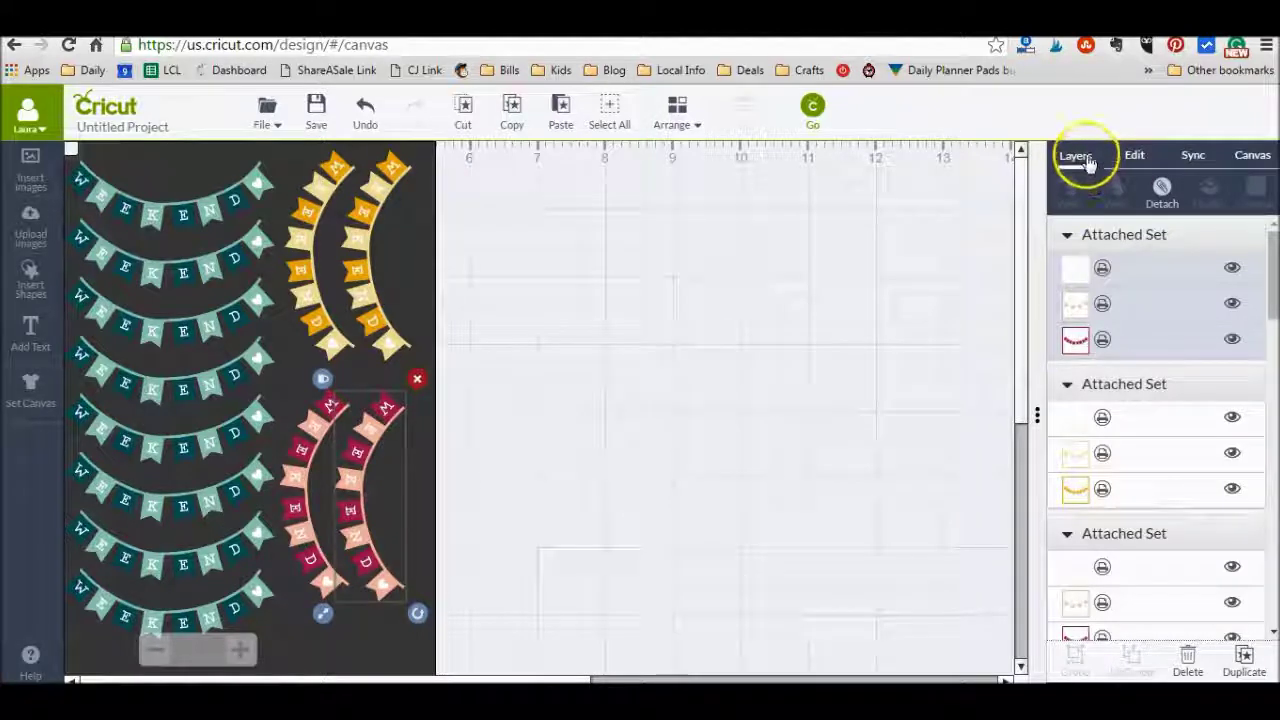
Hide the background rectangle, open the mat preview, and return to the canvas.
scroll(1270, 345, "down", 5)
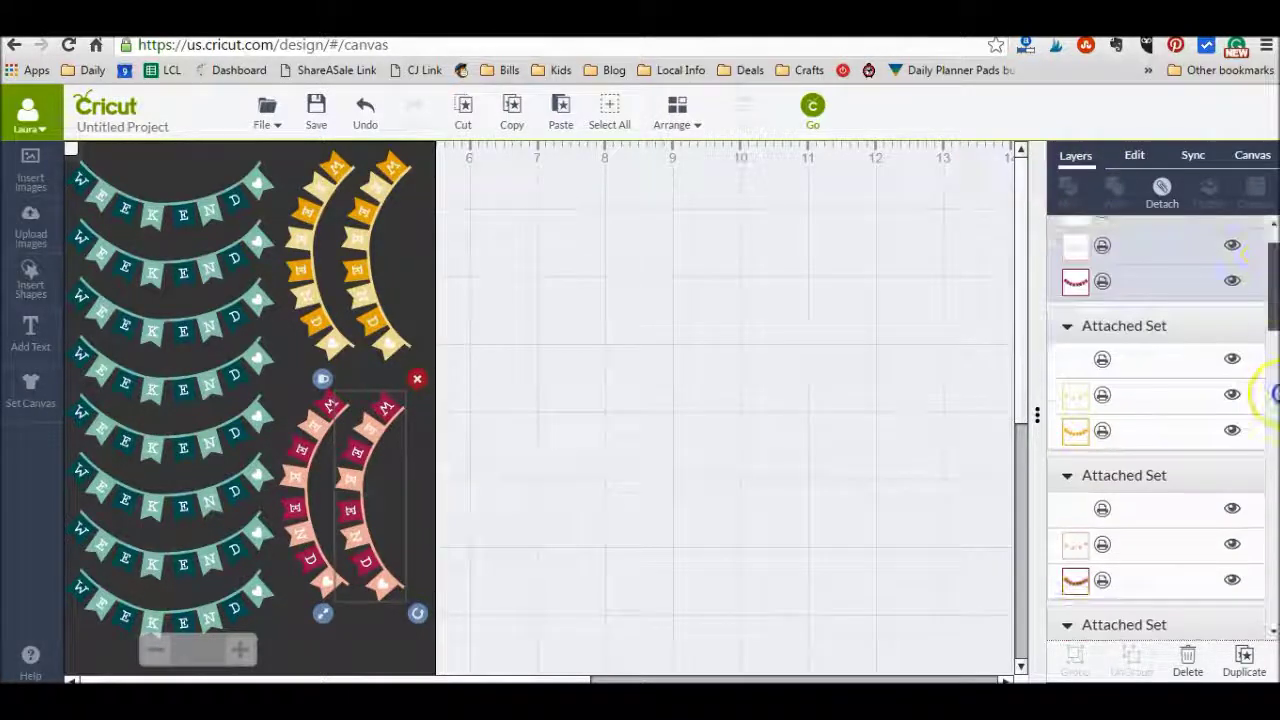
left_click(1233, 601)
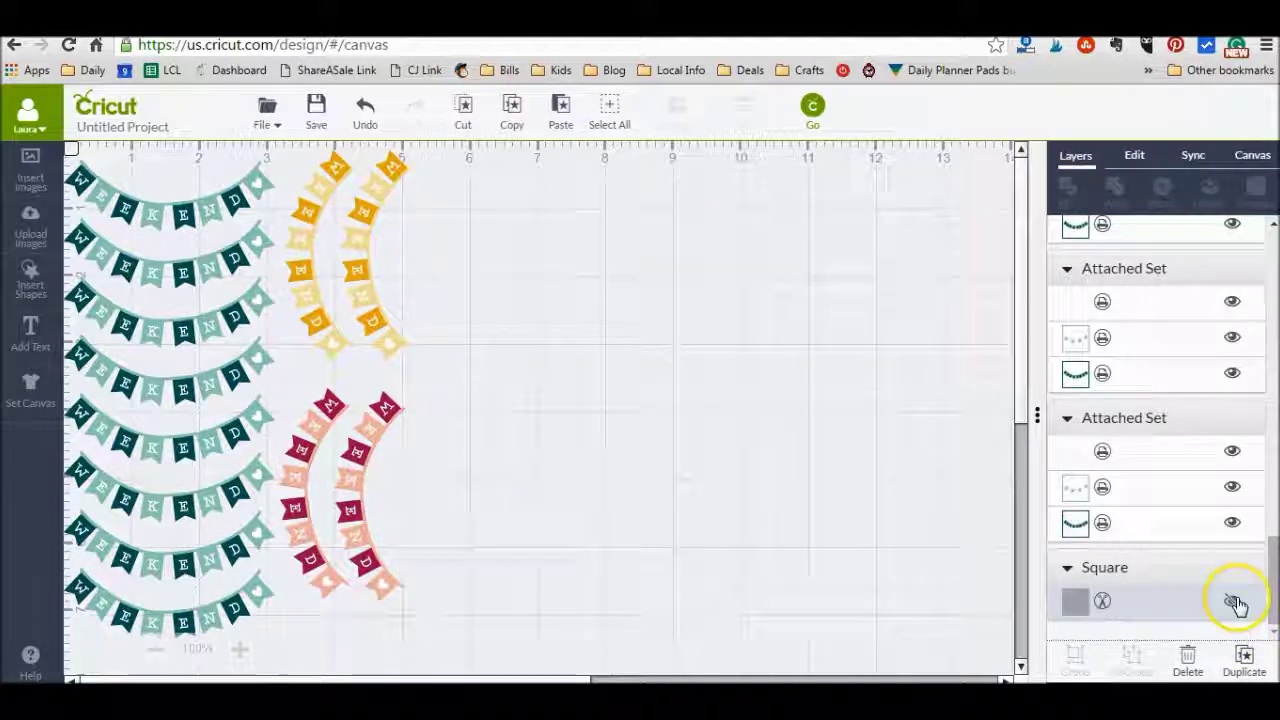
left_click(815, 107)
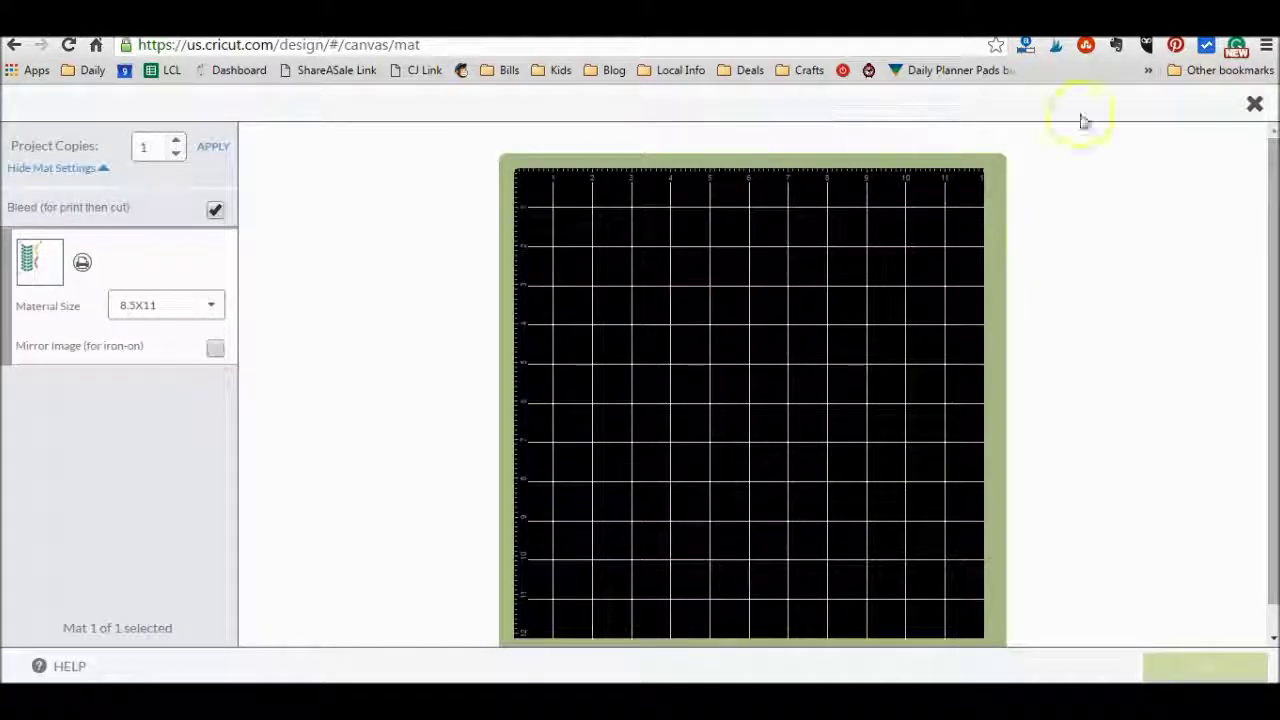
left_click(1255, 105)
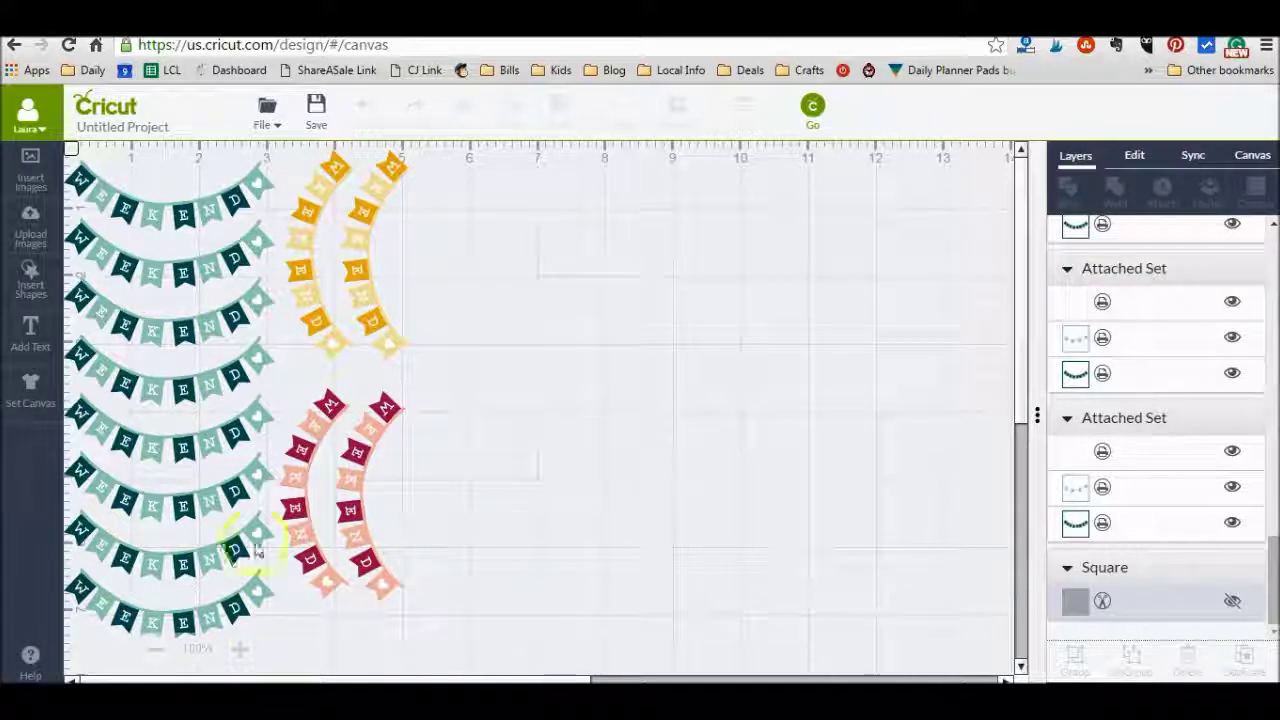
left_click(331, 168)
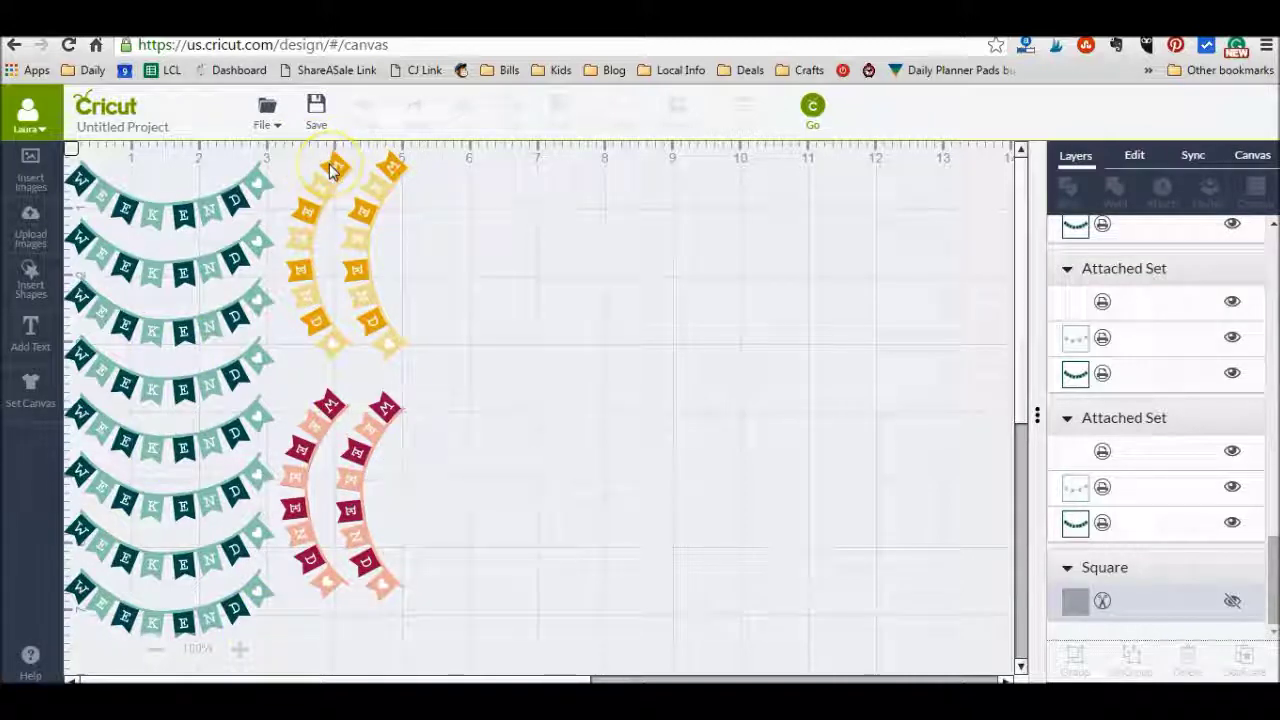
left_click(439, 470)
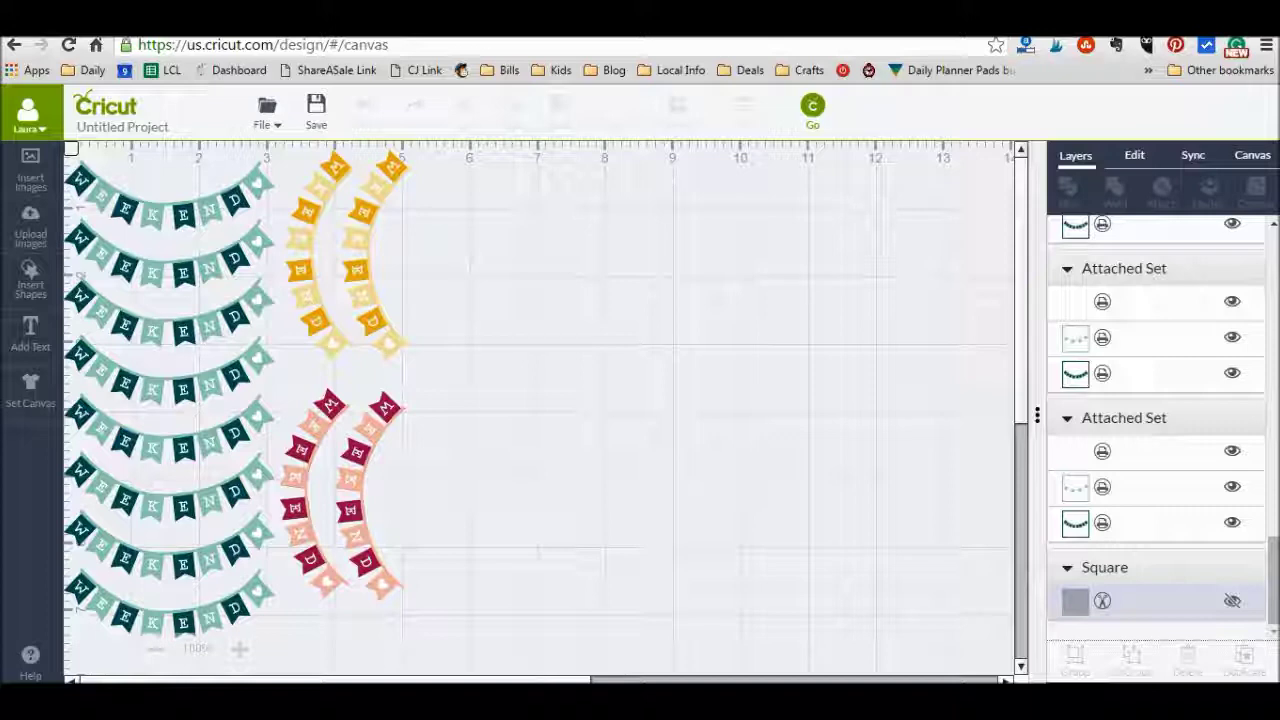